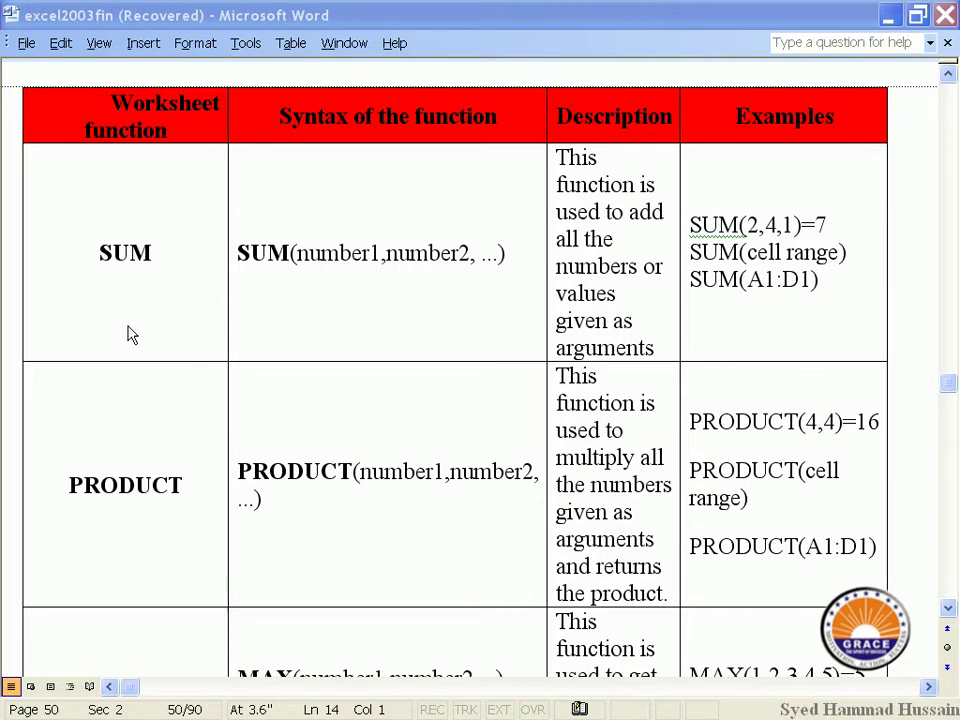
Highlight SUM and its number1,number2 arguments in the Word function notes
left_click(163, 254)
left_click_drag(154, 253, 80, 253)
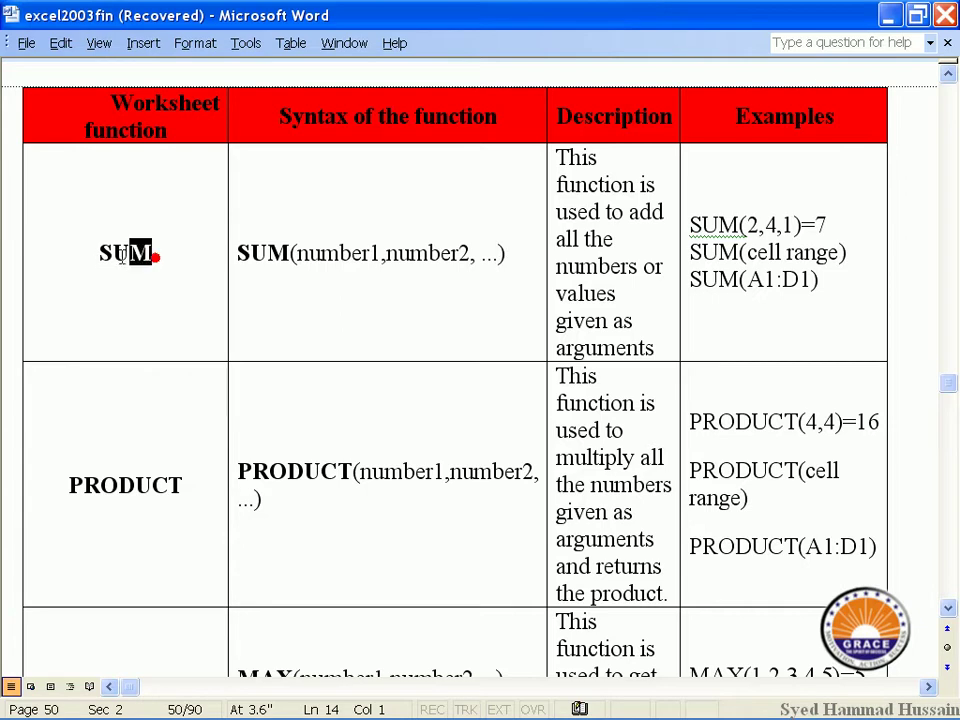
left_click(153, 262)
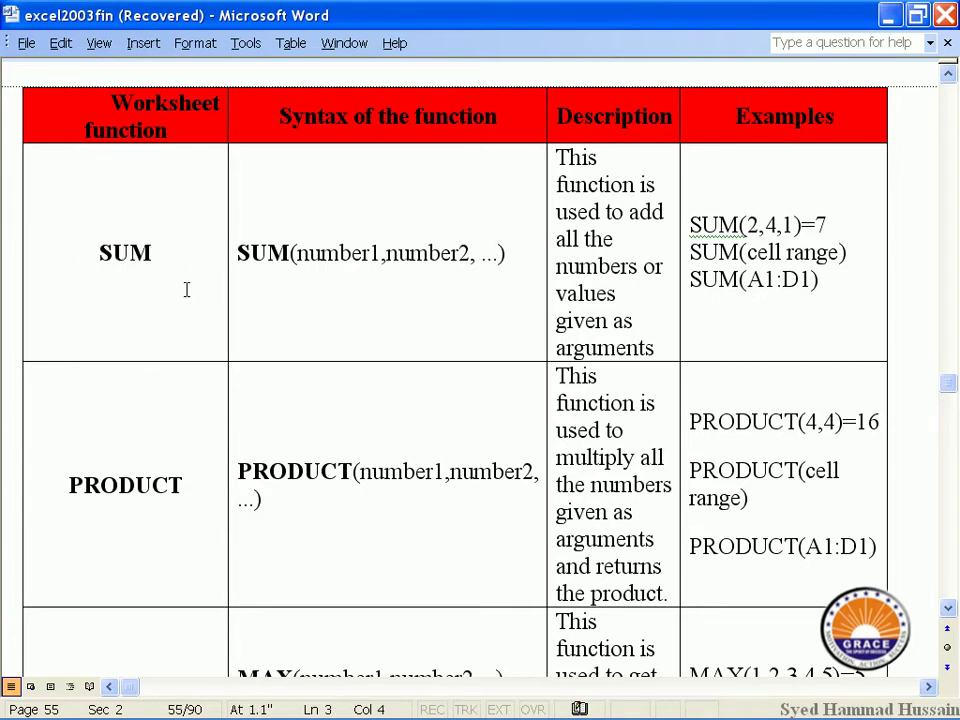
left_click_drag(171, 259, 99, 256)
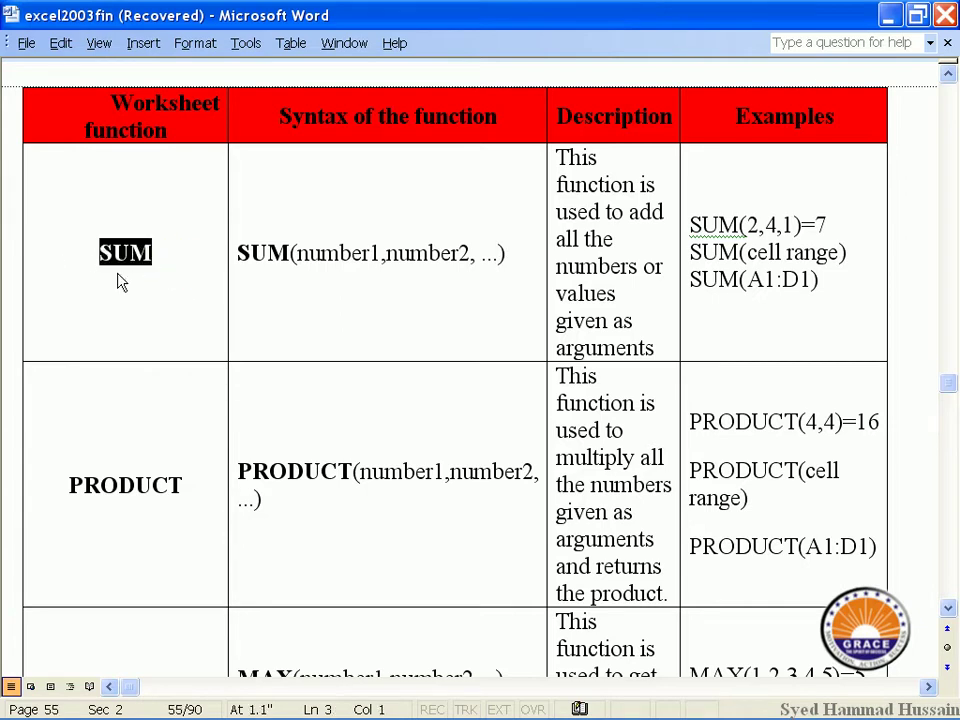
left_click(270, 282)
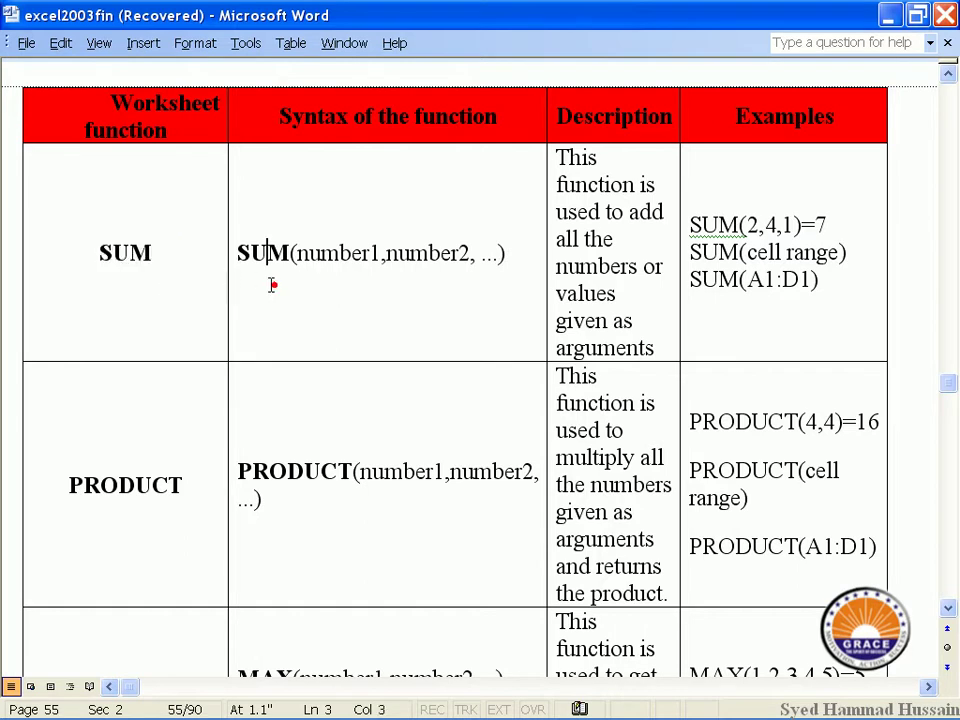
mouse_move(239, 253)
left_mouse_down()
mouse_move(292, 266)
mouse_move(352, 253)
mouse_move(470, 256)
left_mouse_up()
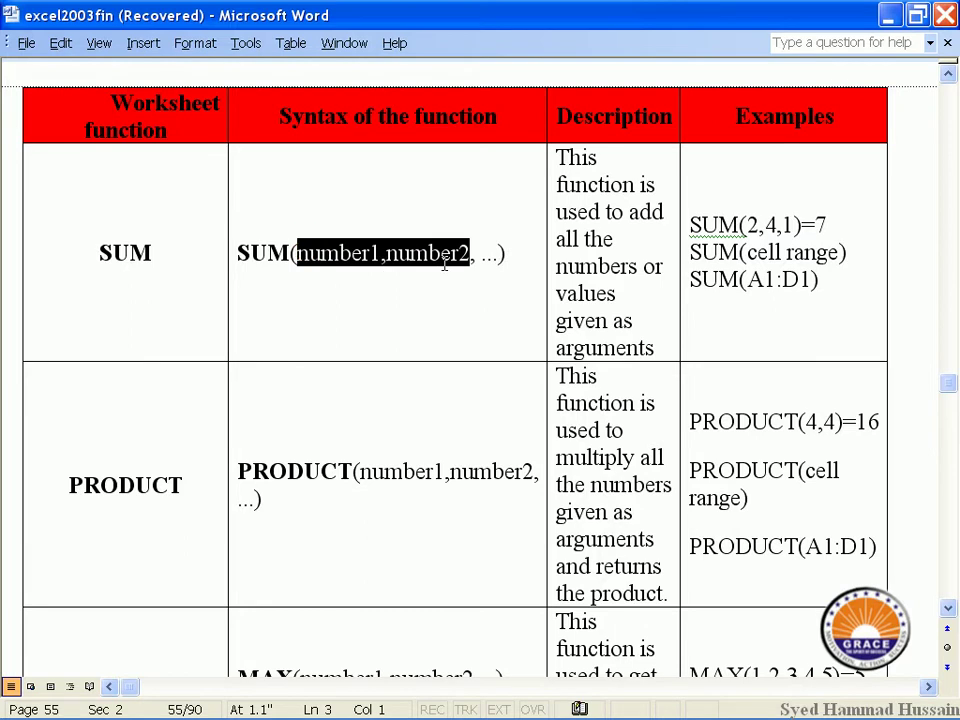
left_click(439, 262)
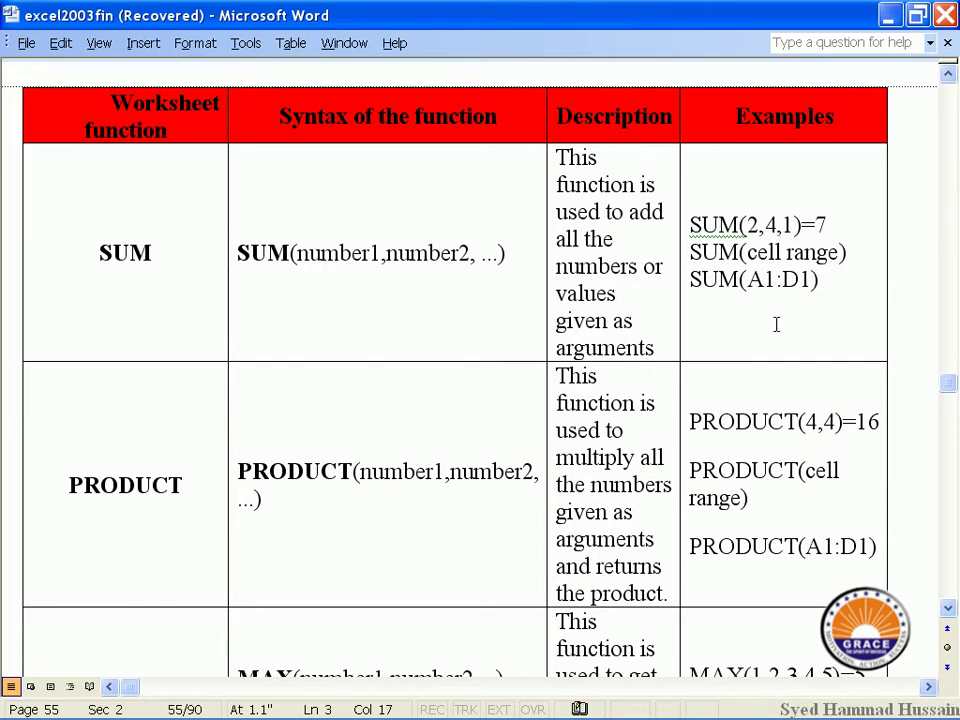
Point out the SUM(2,4,1)=7, cell-range and SUM(A1:D1) examples in the notes
left_click(827, 223)
left_click(846, 257)
double_click(842, 252)
left_click(850, 279)
Return to Excel's Book1 and zoom the sheet to 200%
key("alt+Tab")
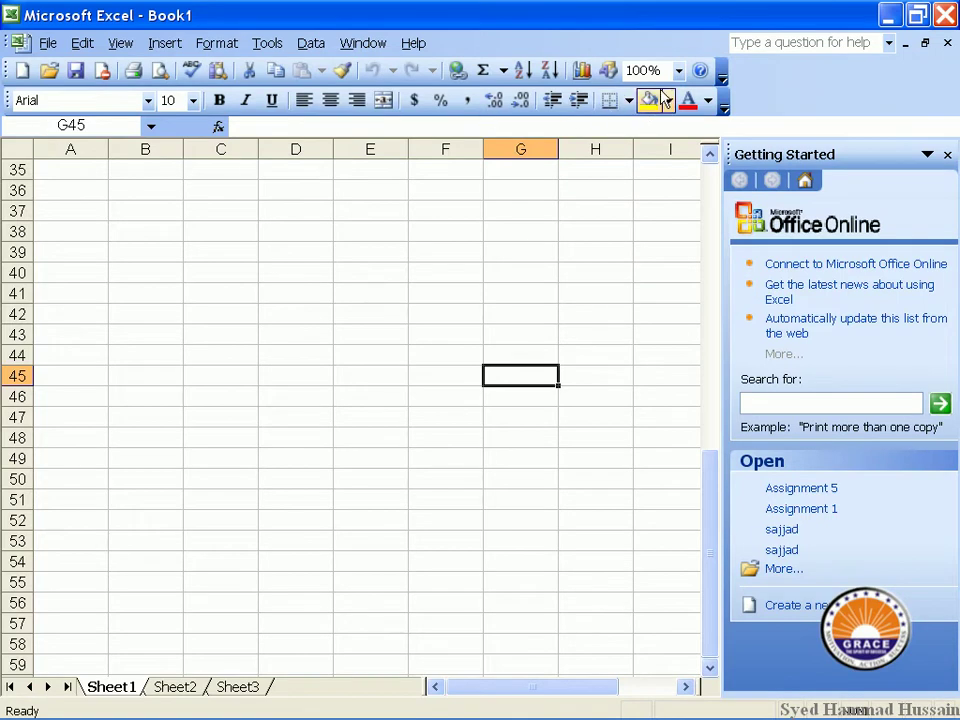
left_click(679, 70)
left_click(643, 92)
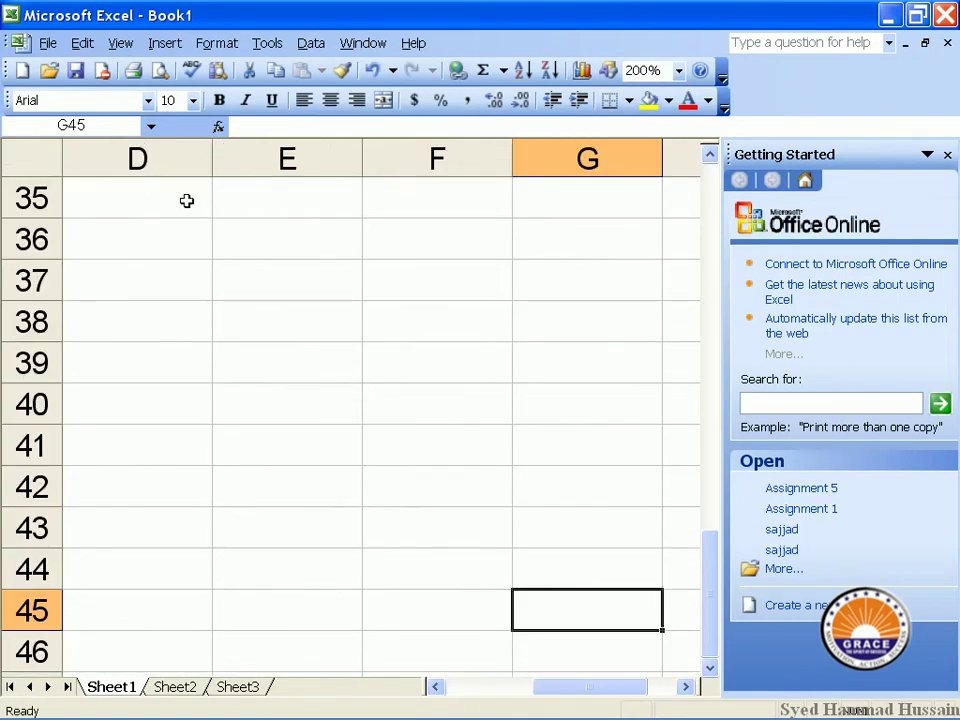
left_click(184, 197)
mouse_move(443, 712)
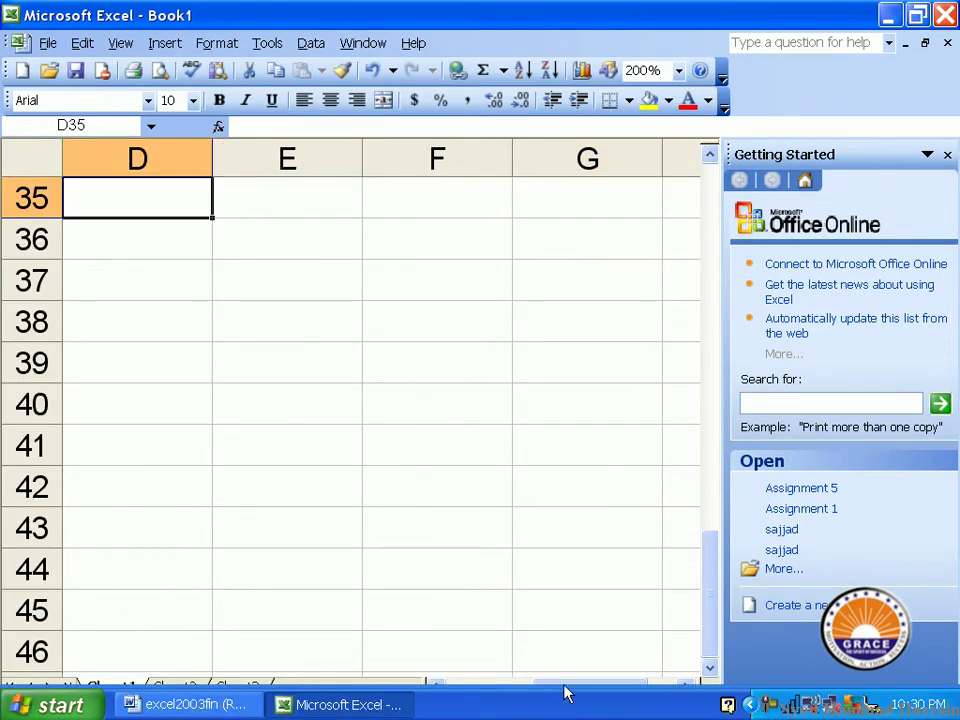
left_click(550, 640)
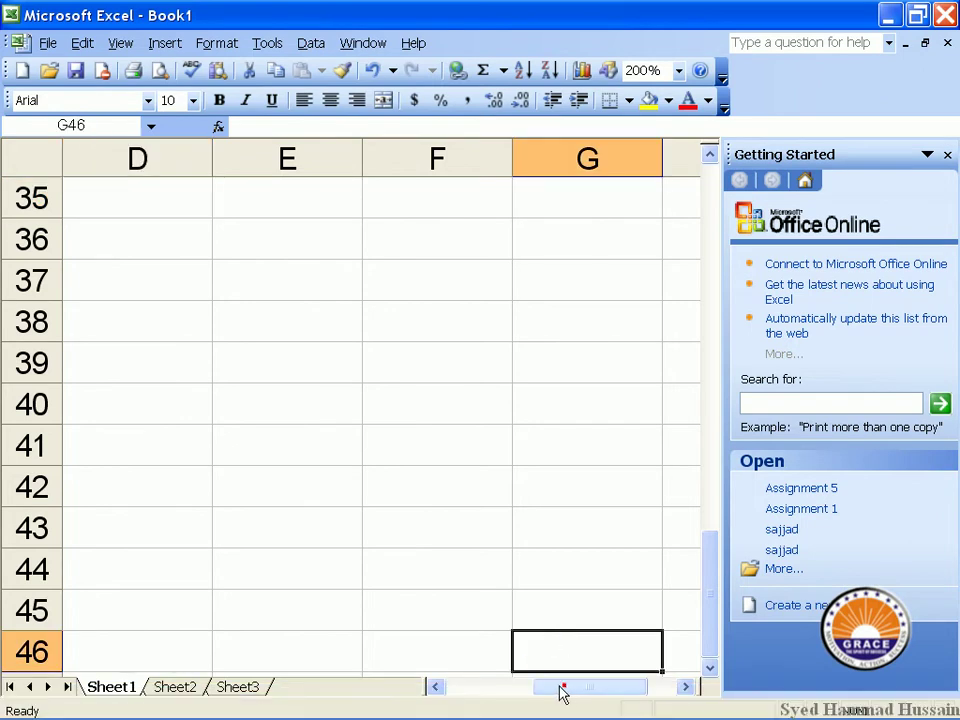
left_click_drag(567, 692, 443, 672)
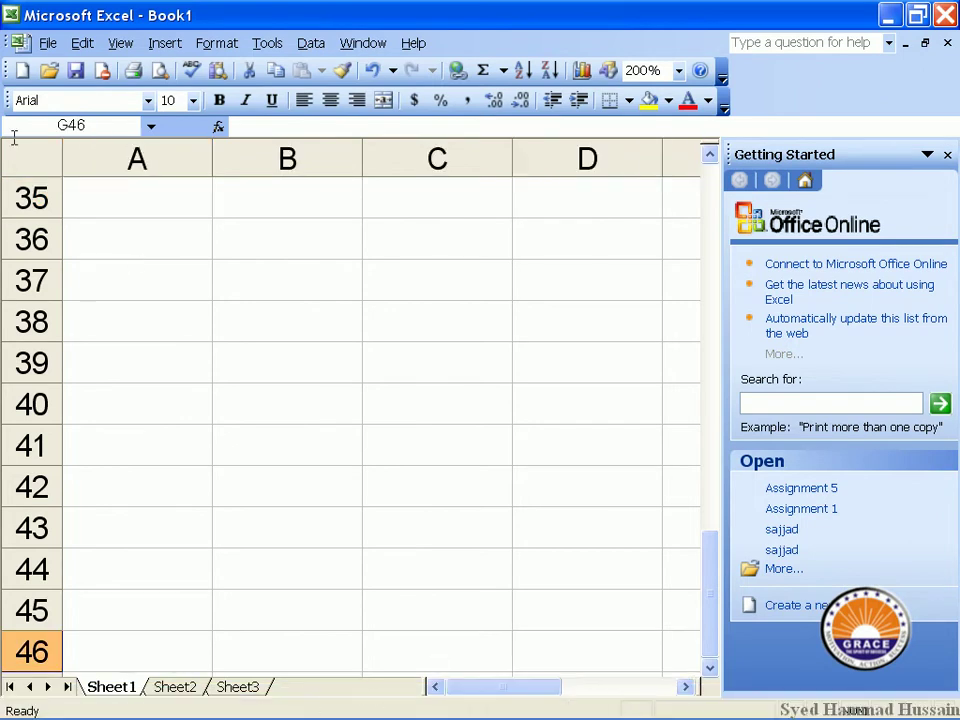
Enter 12 in cells A35, B35 and C35
left_click(139, 197)
type("12")
key("Tab")
type("12")
key("Tab")
type("12")
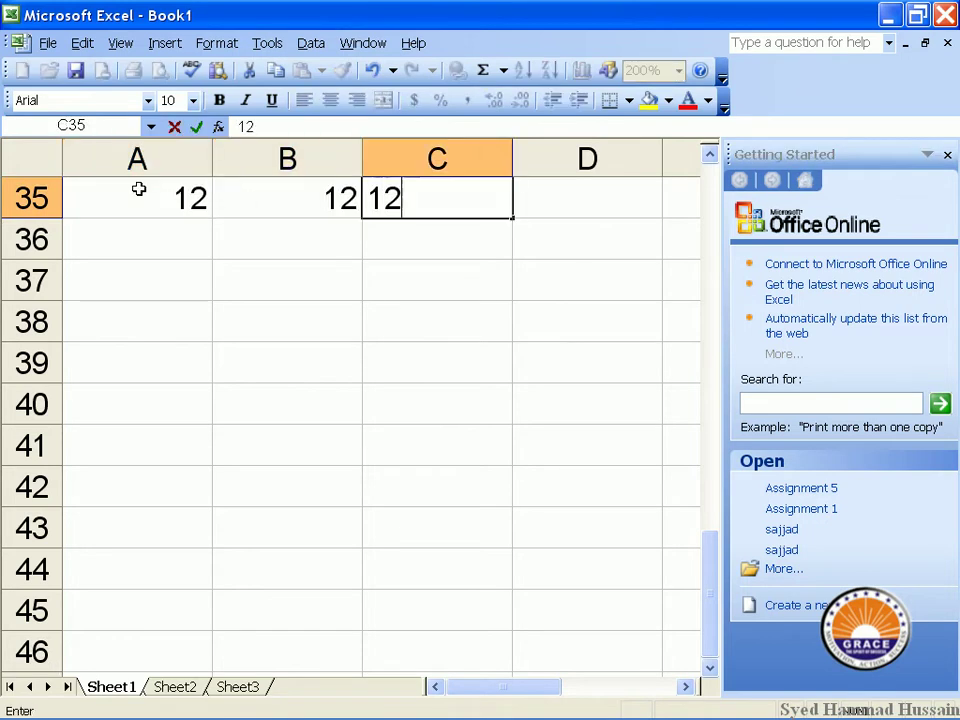
key("Tab")
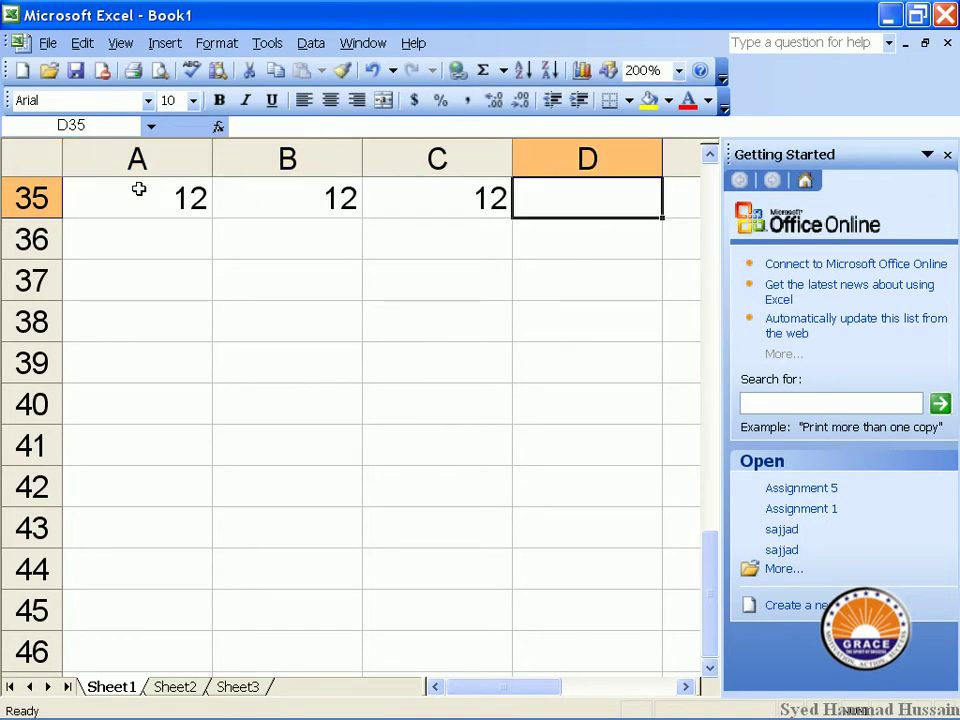
Enter =sum(a1:c1) in D35, then reopen it and erase the wrong range
type("=")
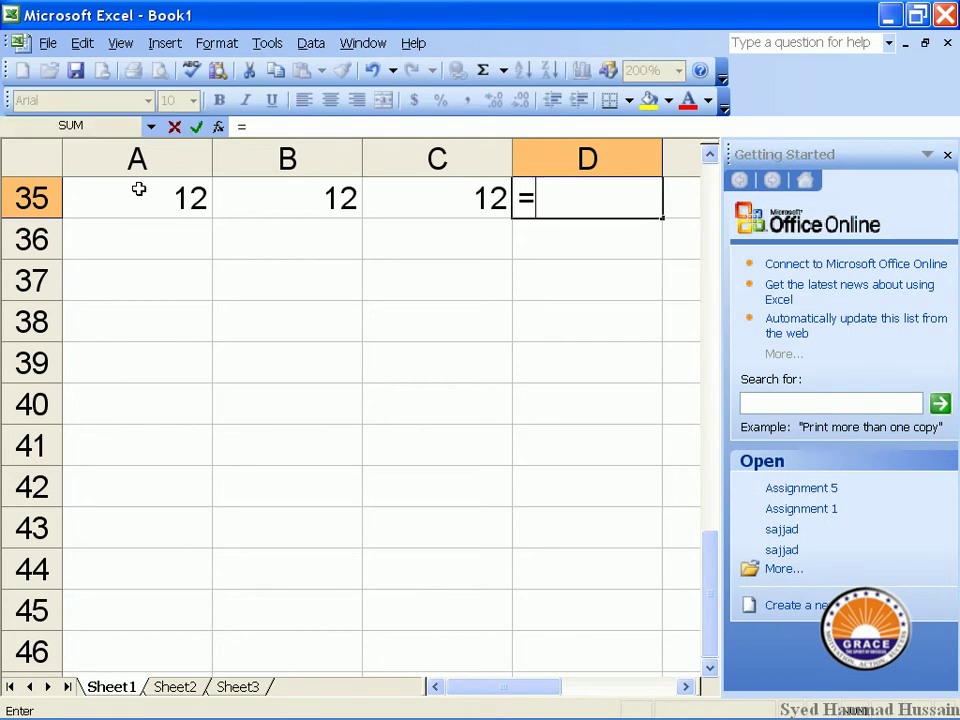
type("sum")
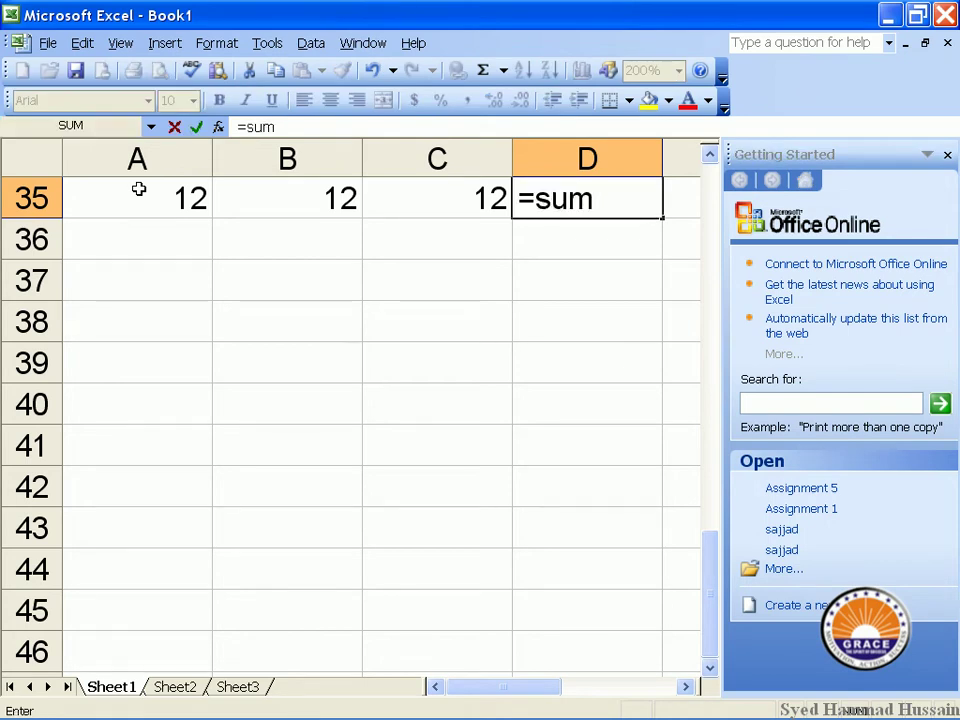
type("(")
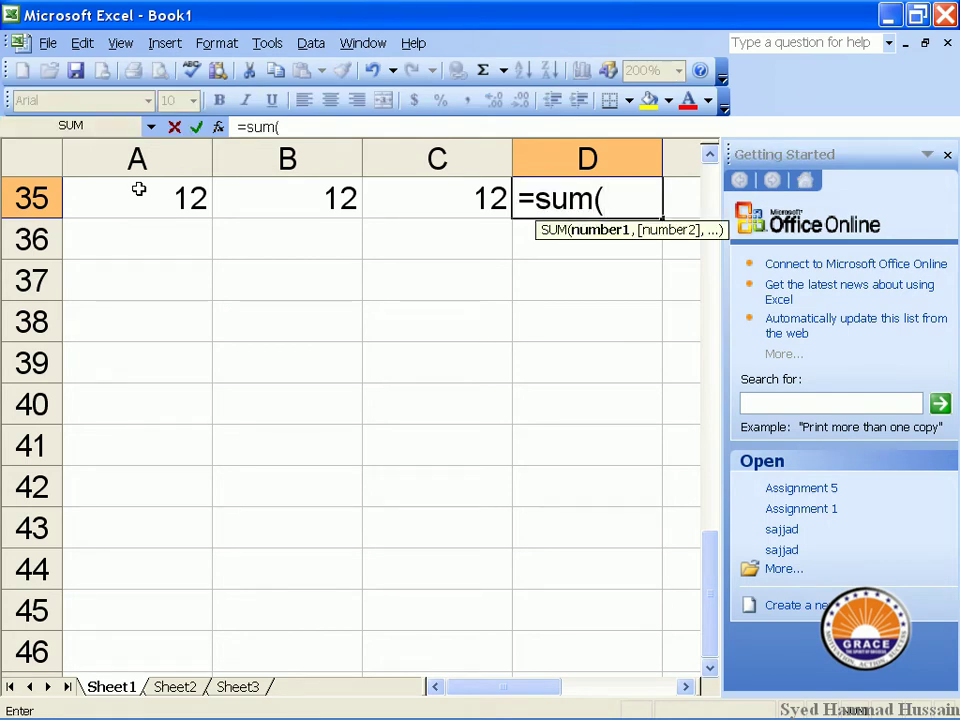
type("a1:")
type("c1)")
key("Return")
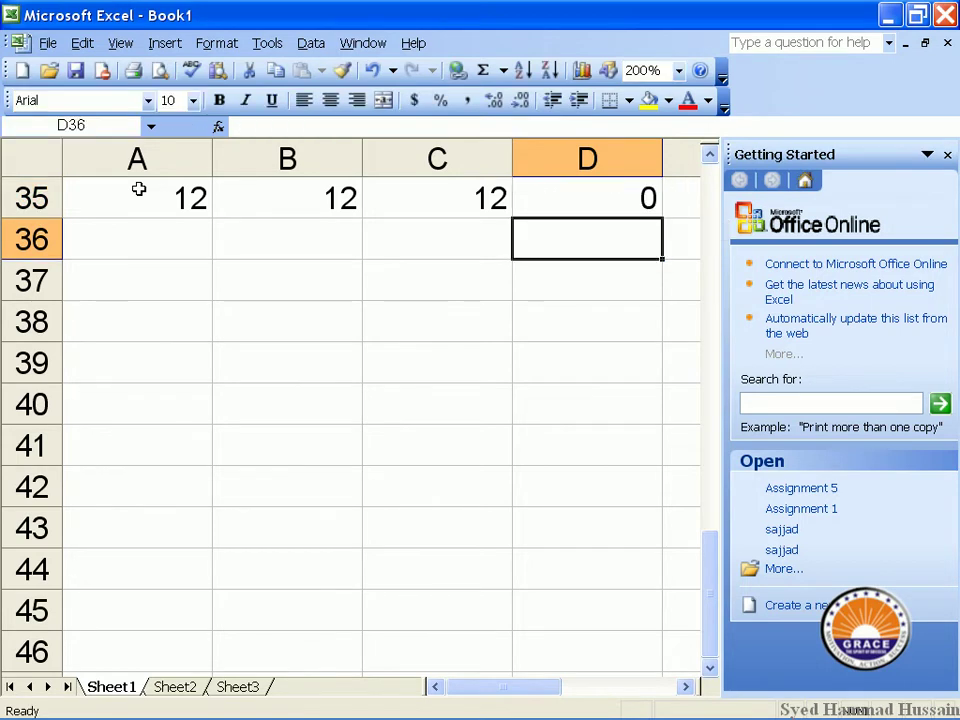
key("Up")
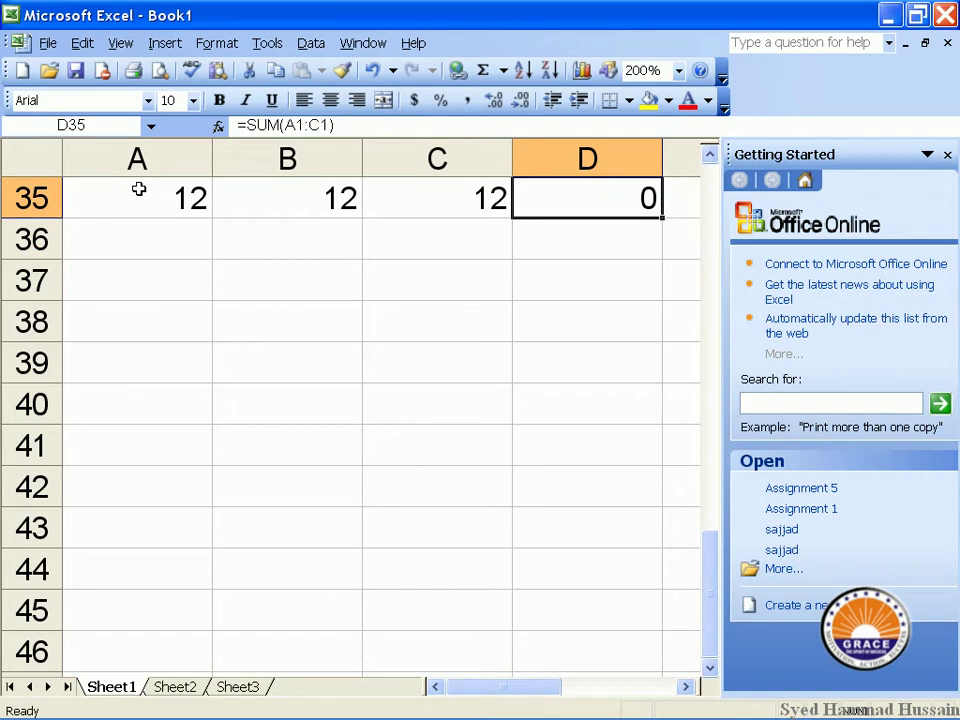
key("F2")
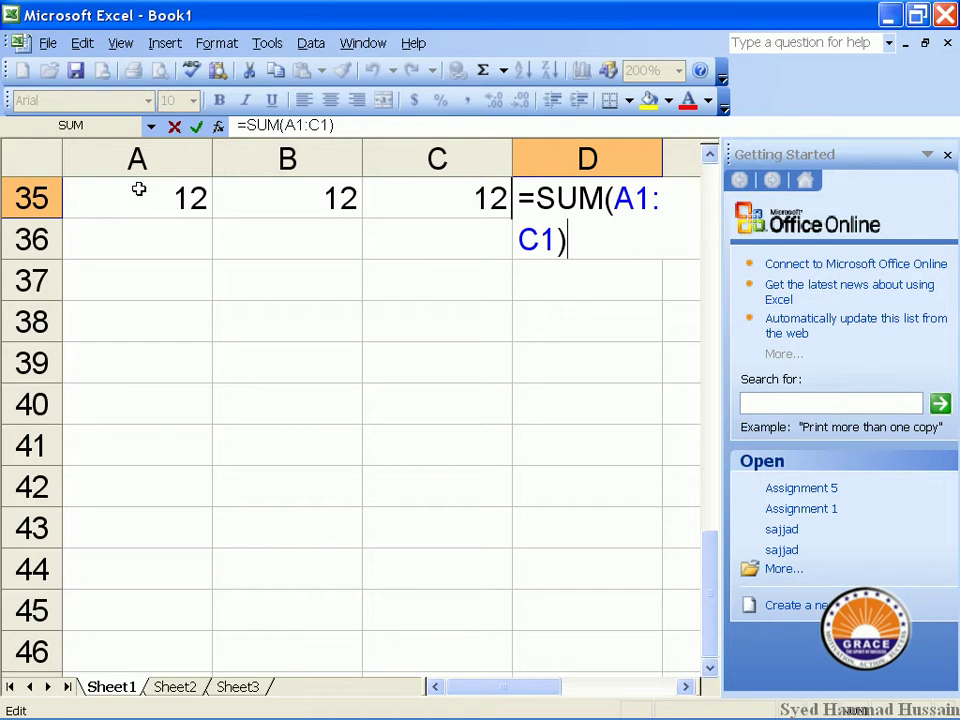
key("BackSpace")
key("BackSpace")
key("BackSpace")
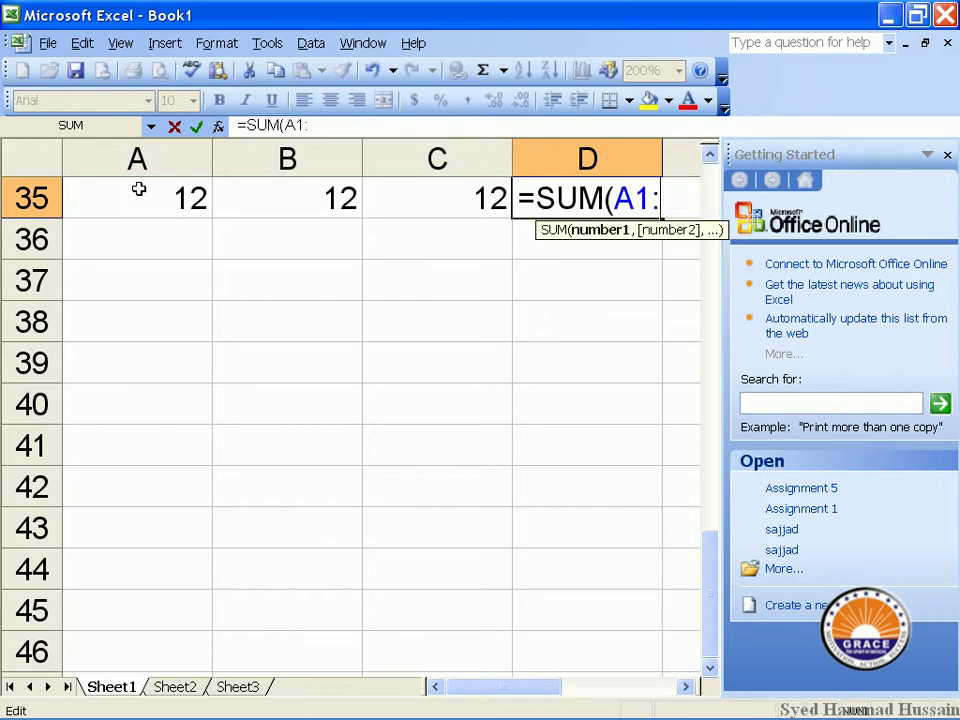
key("BackSpace")
key("BackSpace")
key("BackSpace")
key("BackSpace")
key("BackSpace")
key("BackSpace")
key("BackSpace")
key("BackSpace")
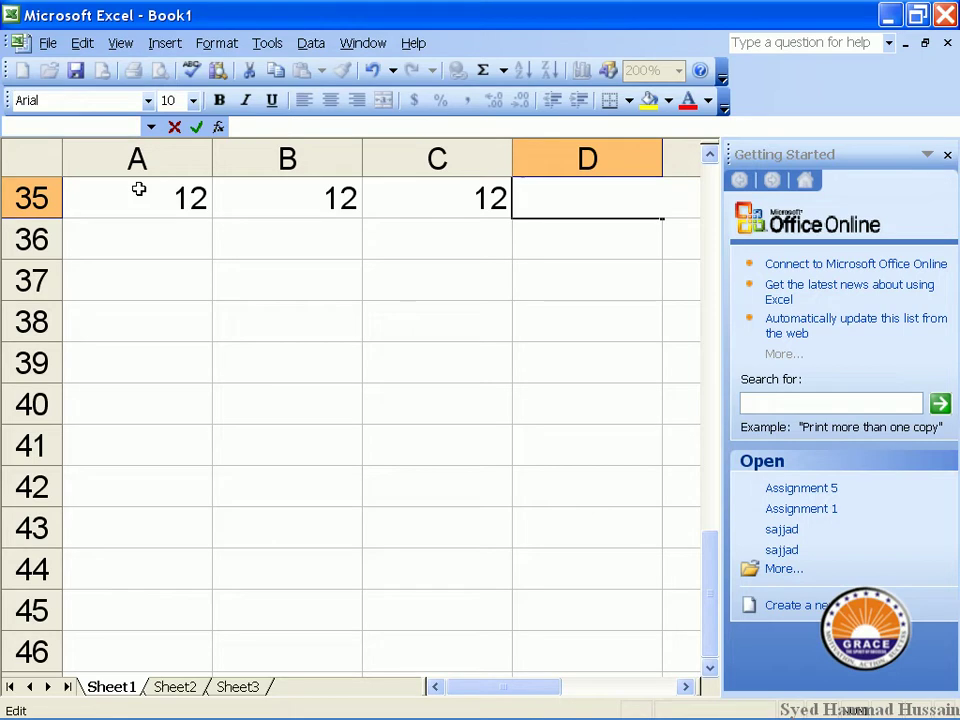
Rebuild D35 as =SUM(A35:C35) so it totals 36
type("=")
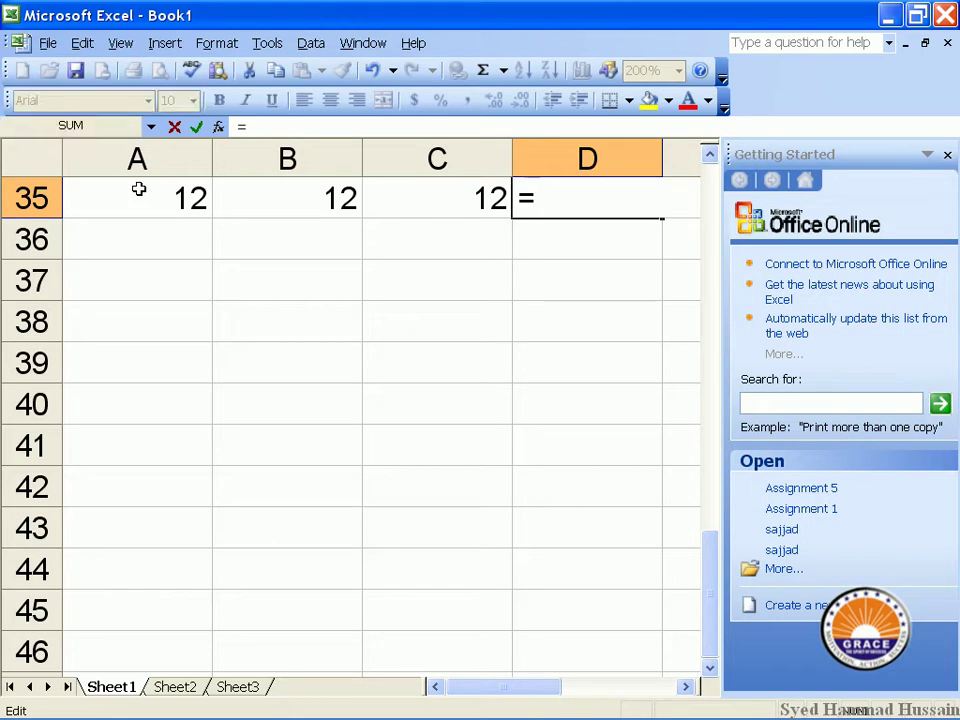
type("sum(")
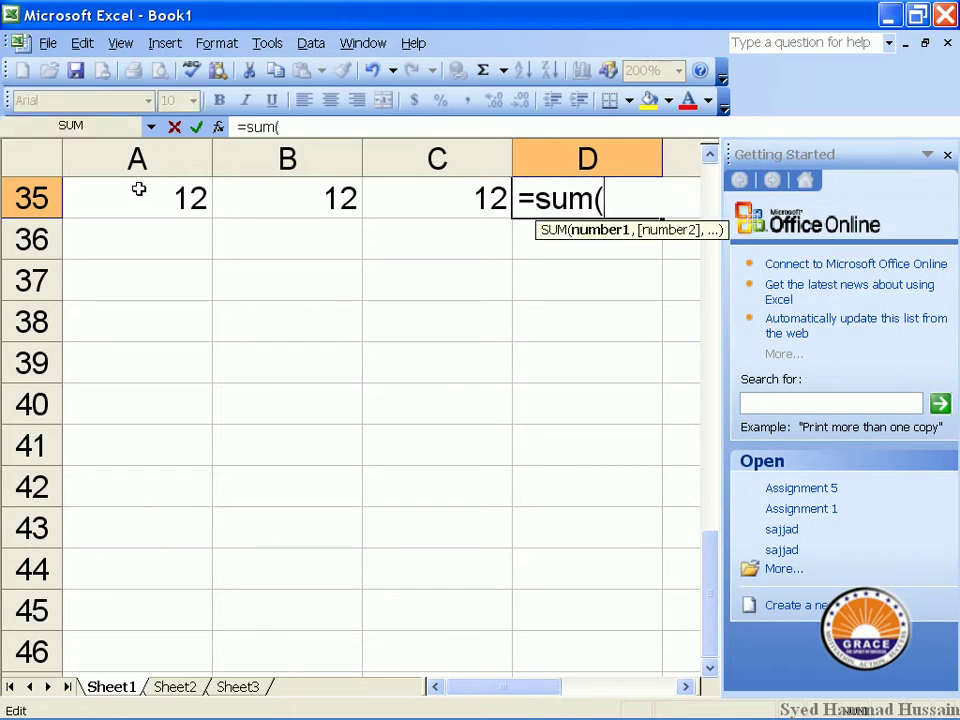
left_click_drag(138, 189, 390, 206)
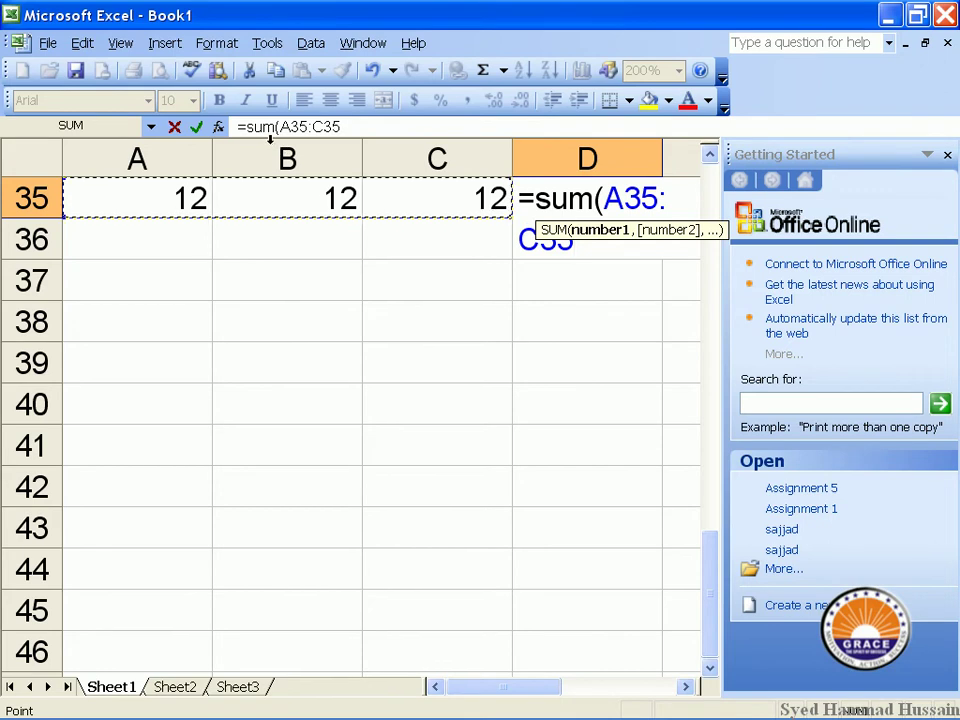
type(")")
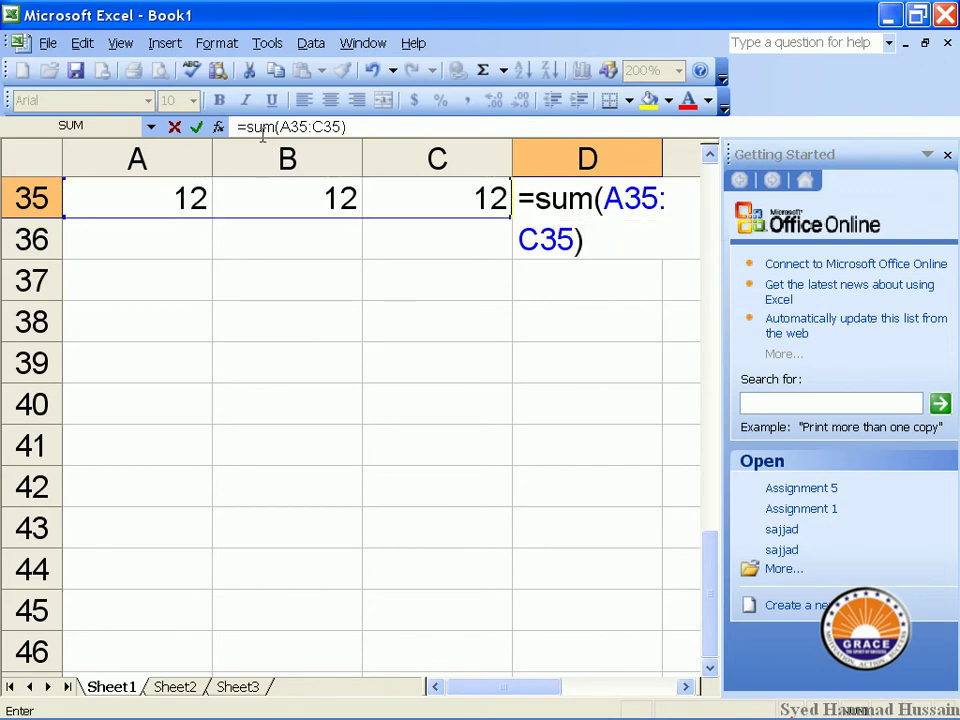
key("Return")
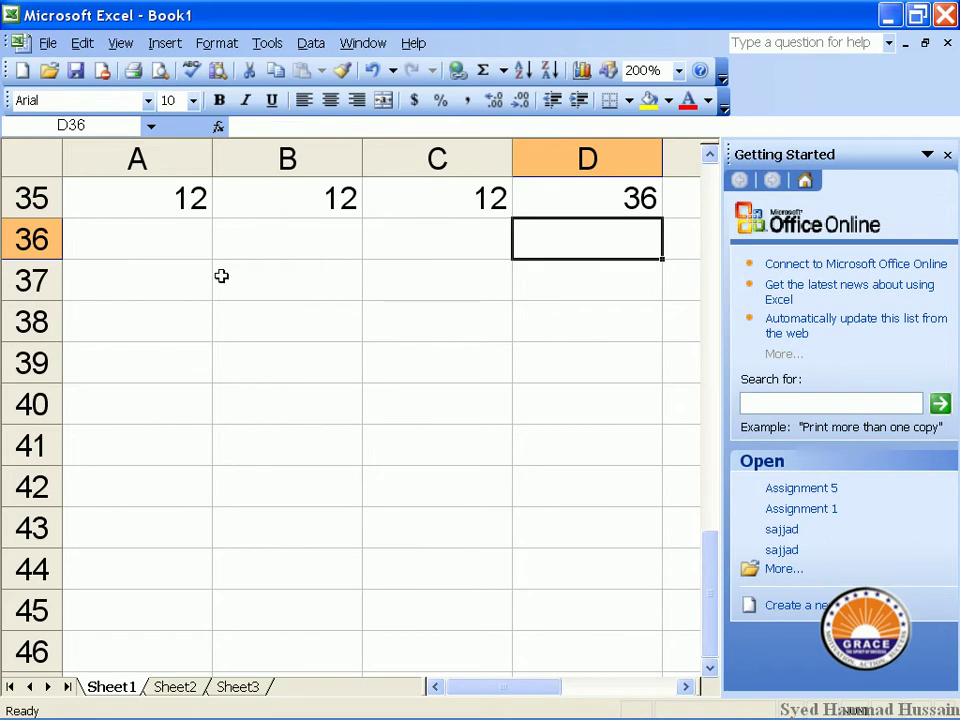
scroll(313, 336, "up", 9)
scroll(313, 336, "up", 3)
Enter 12 in A1, B1 and C1 and total them in D1 with =sum(a1:c1)
left_click(137, 197)
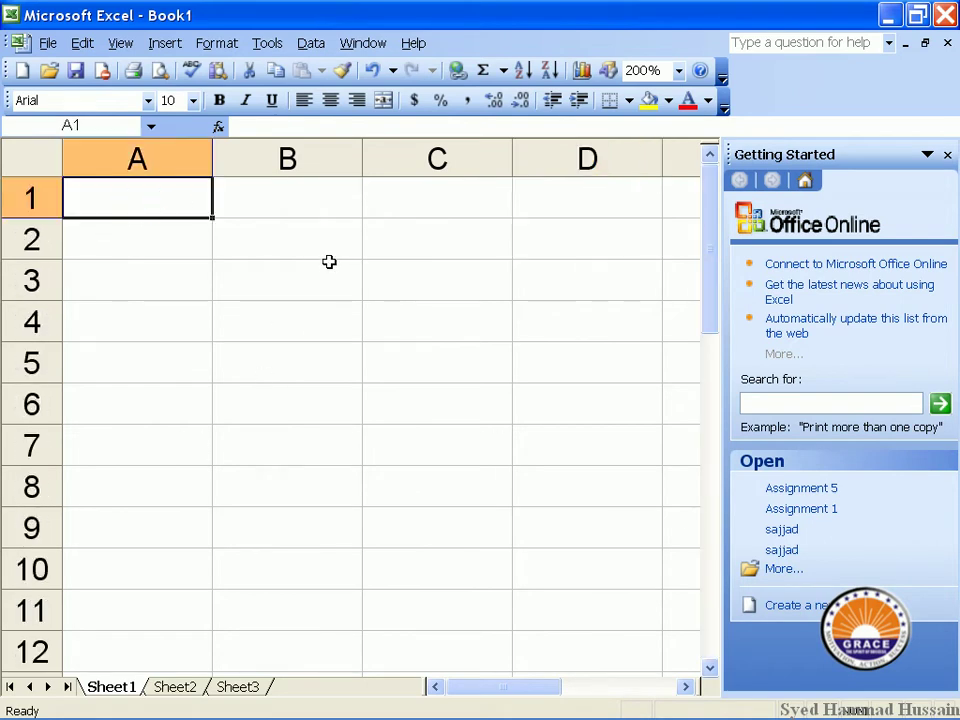
type("12\t12\t12")
key("Tab")
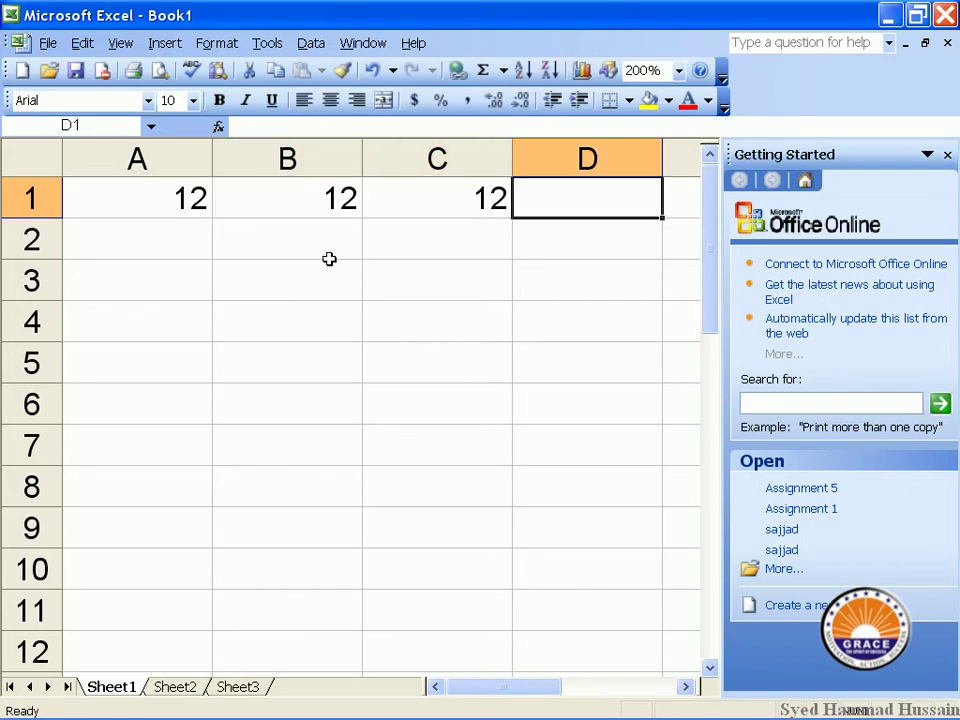
type("=")
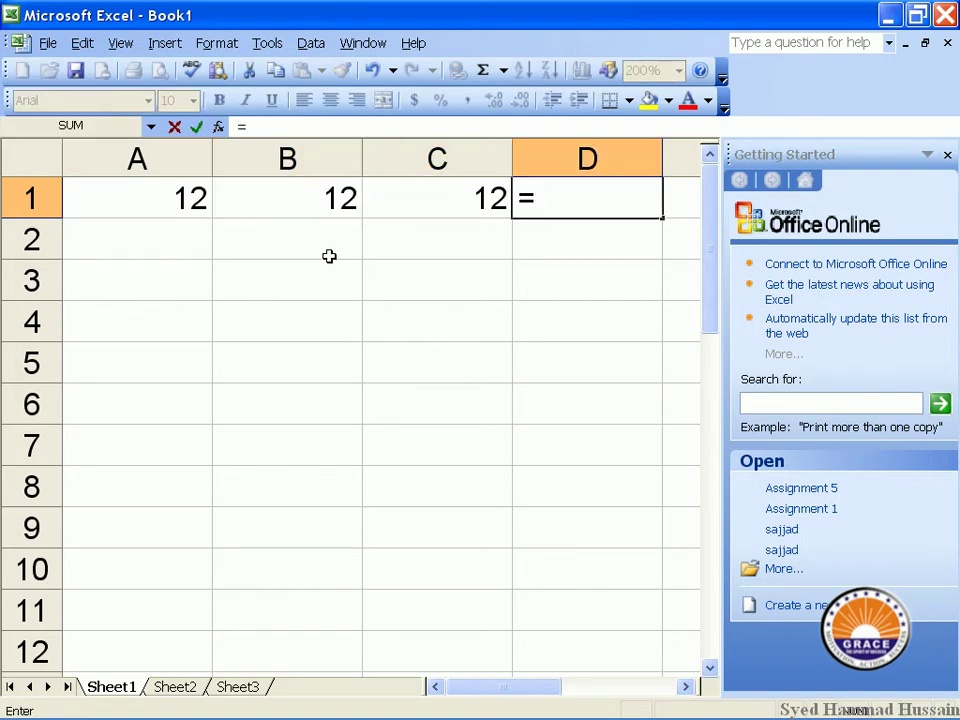
type("sum(")
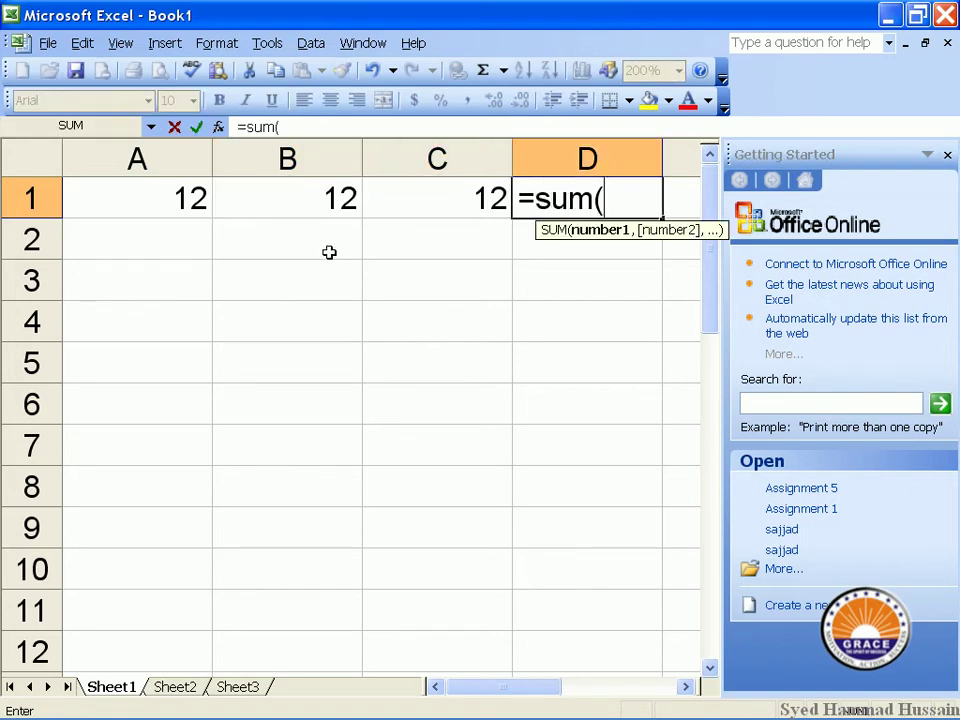
type("a")
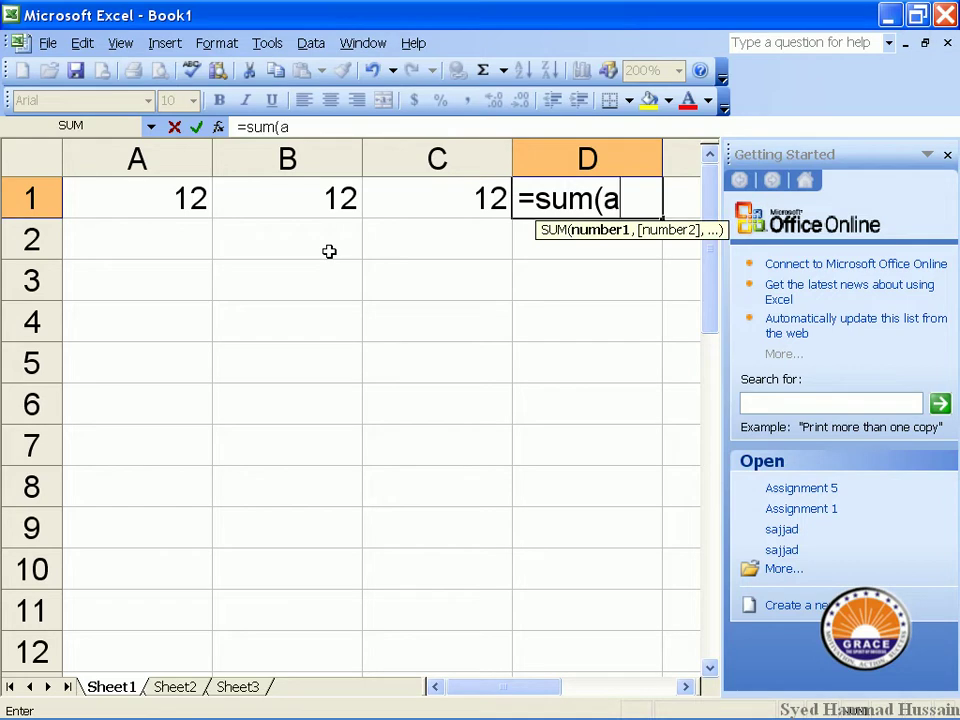
type("1:")
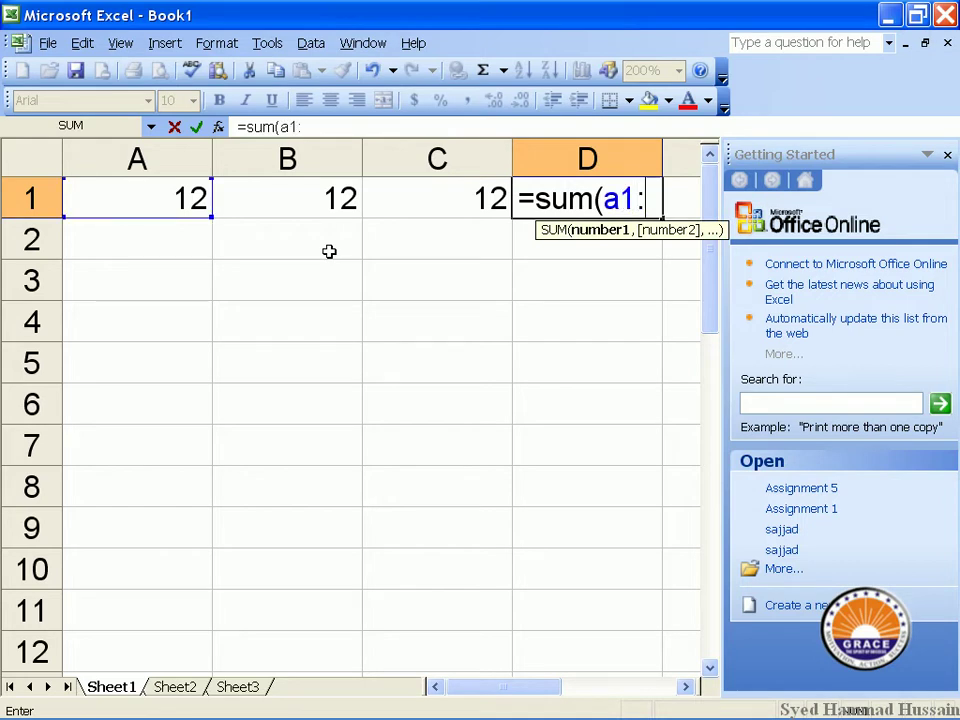
type("c1)")
key("Return")
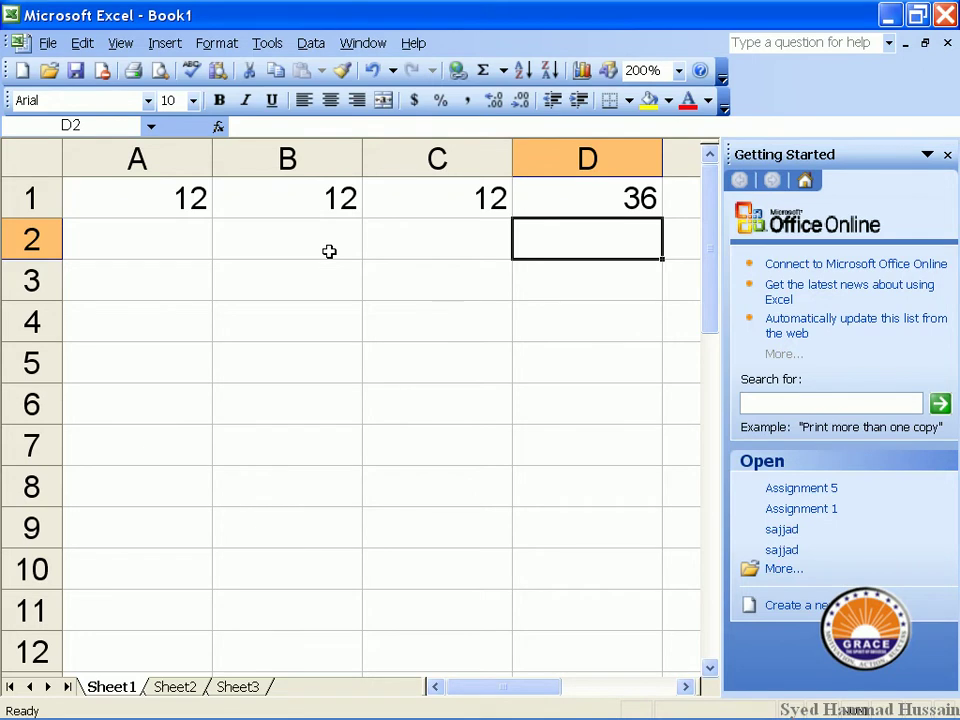
key("alt+Tab")
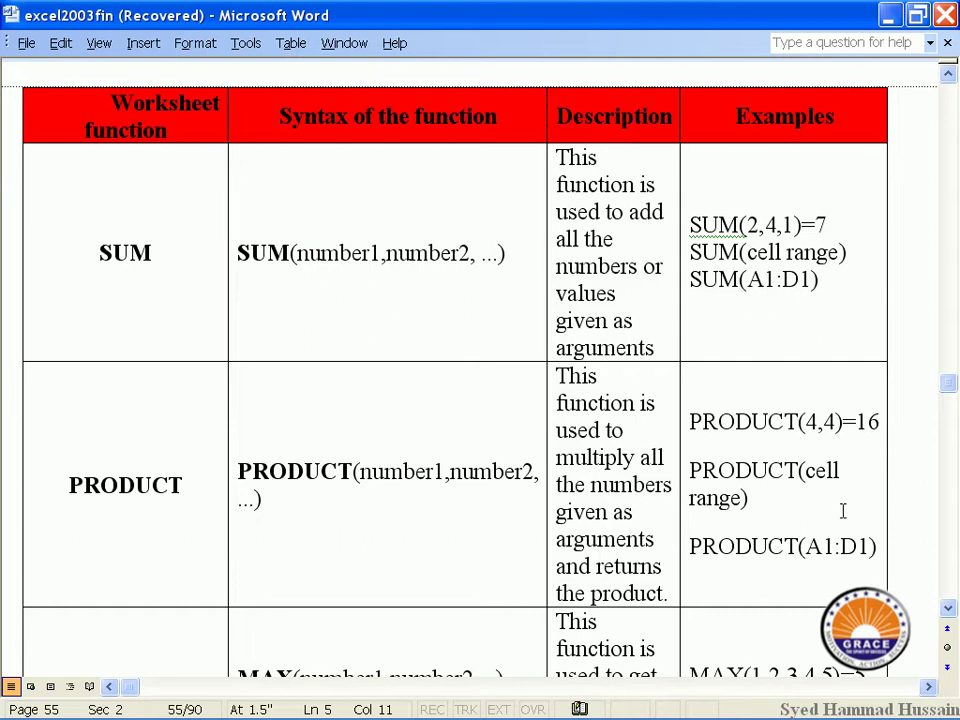
Enter =product(4,4) in cell A2 so it shows 16
key("alt+Tab")
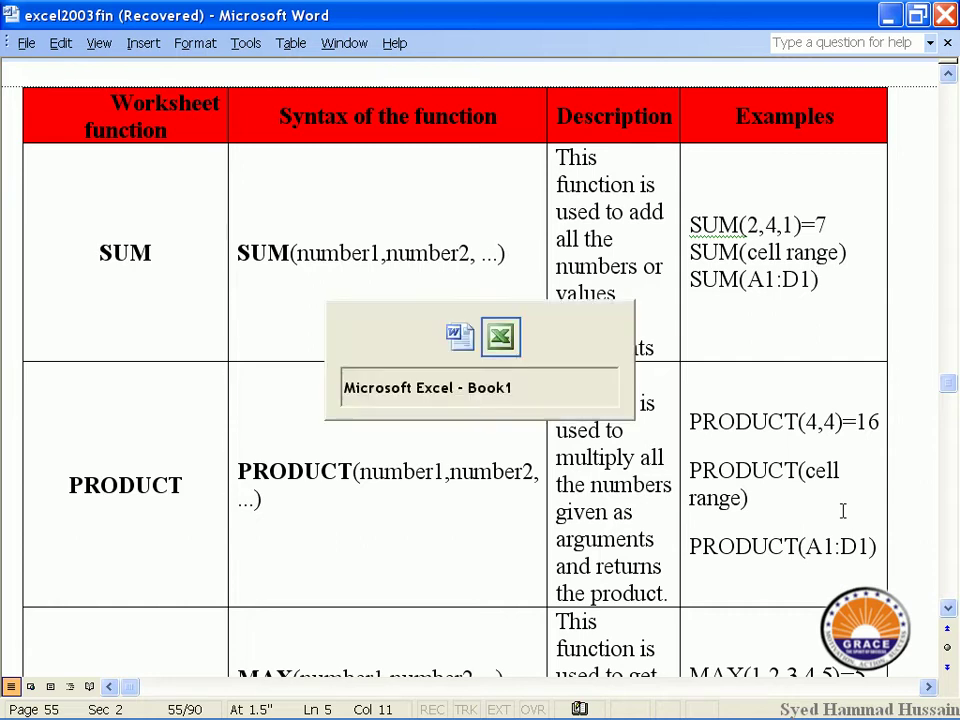
key("Left")
key("Left")
key("Left")
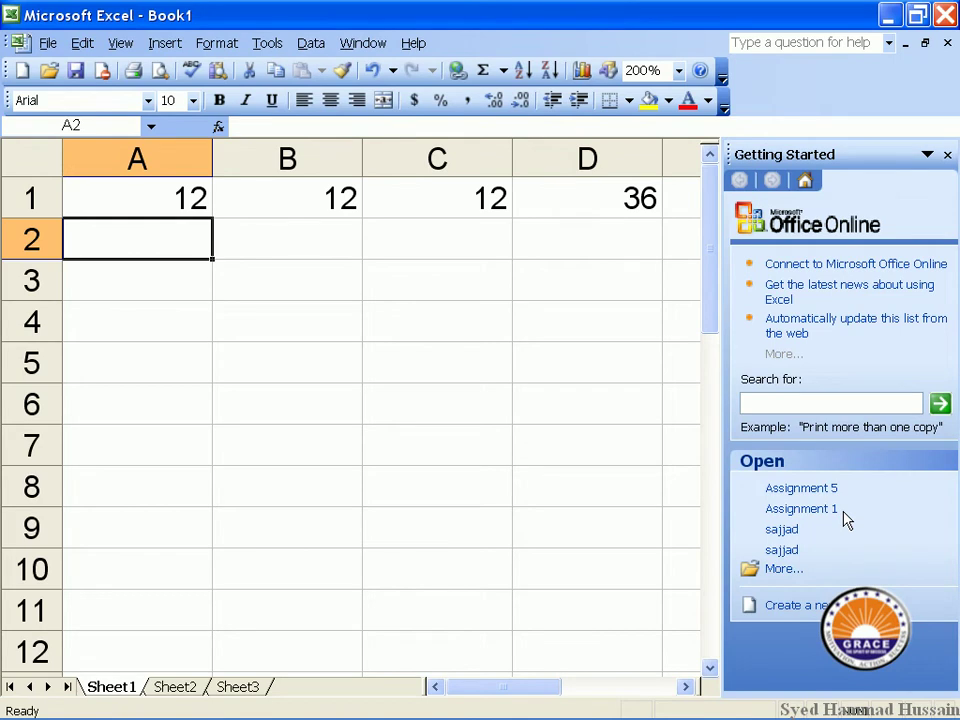
type("=pro")
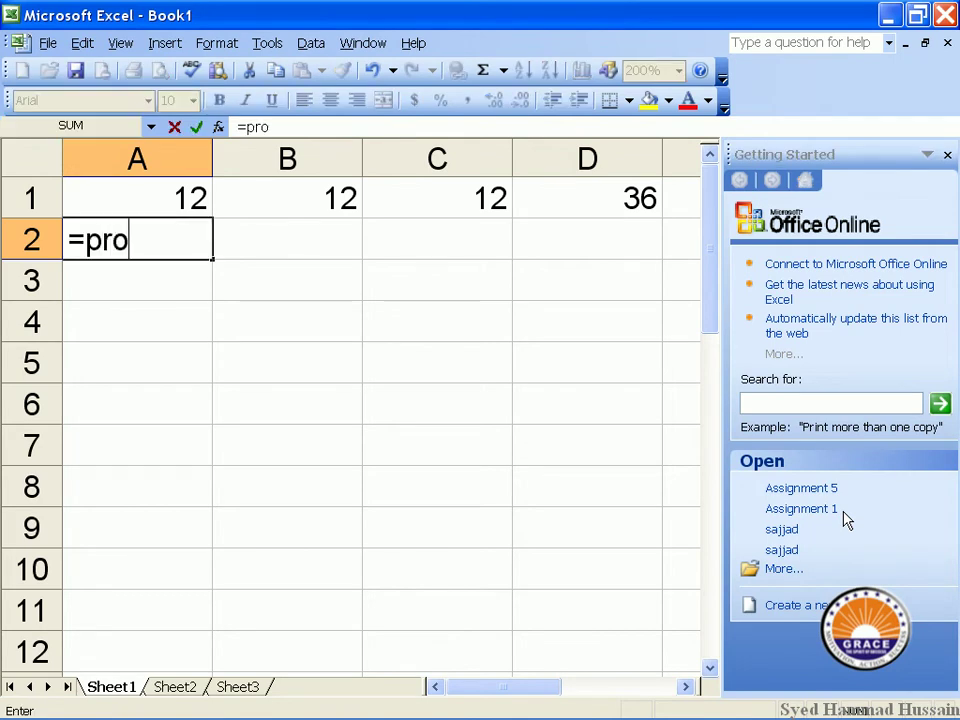
type("duct")
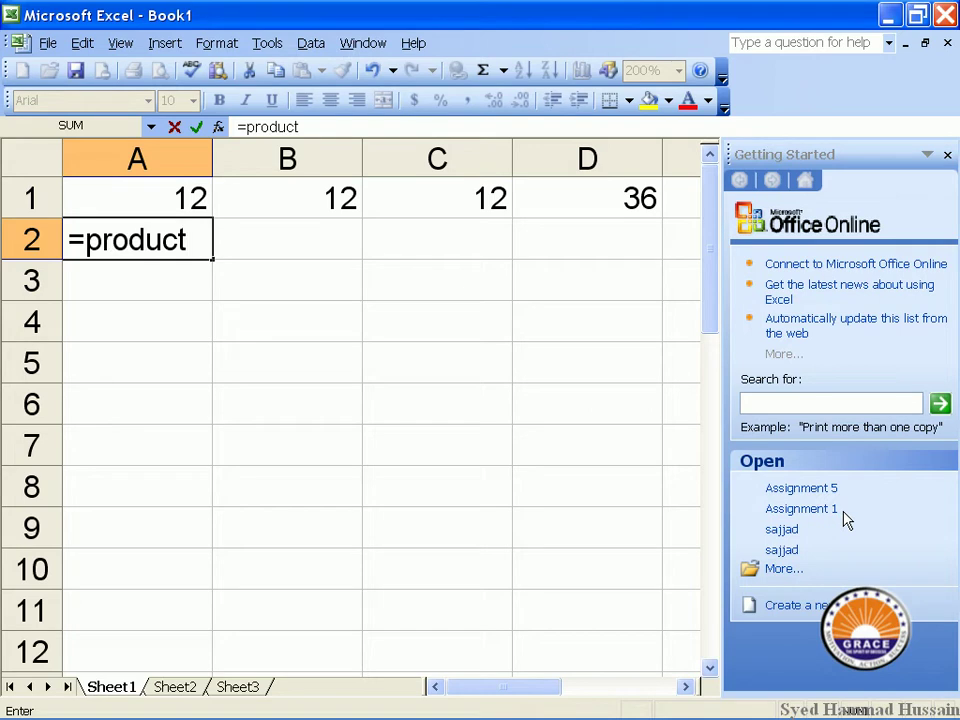
type("(4,4)")
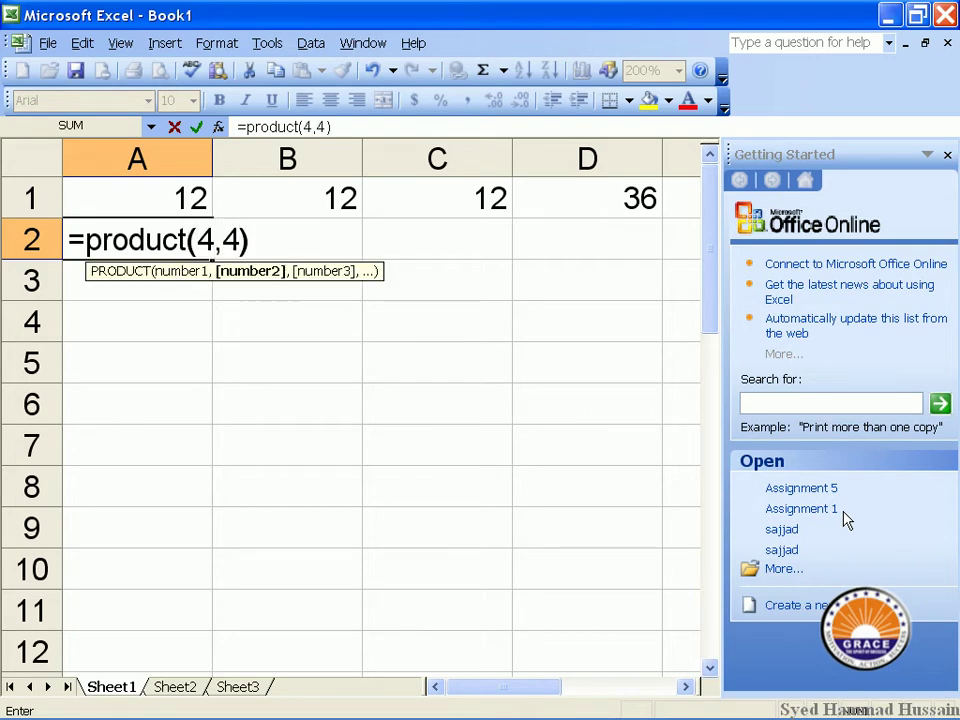
key("Return")
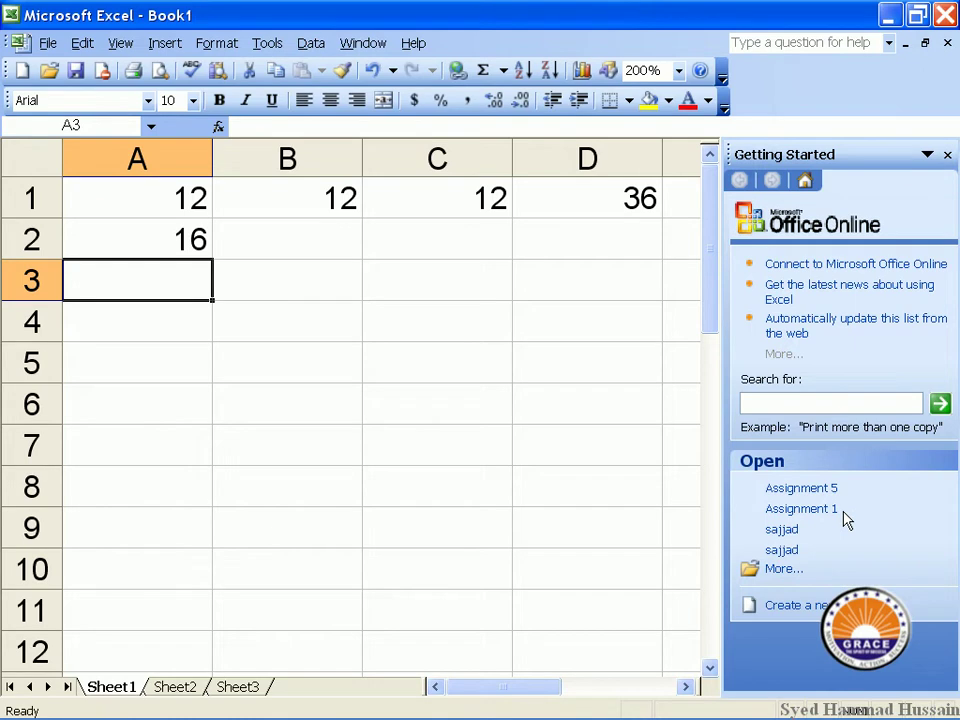
Enter 23, 23 and 45 in cells A3, B3 and C3
type("23")
key("Tab")
type("23")
key("Tab")
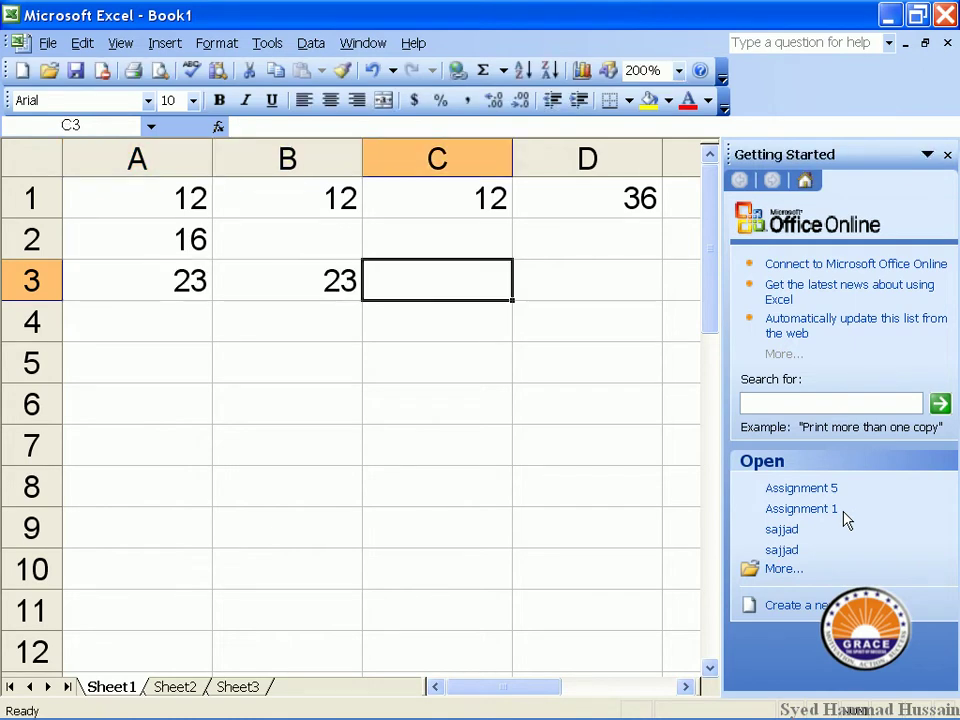
type("45")
key("Tab")
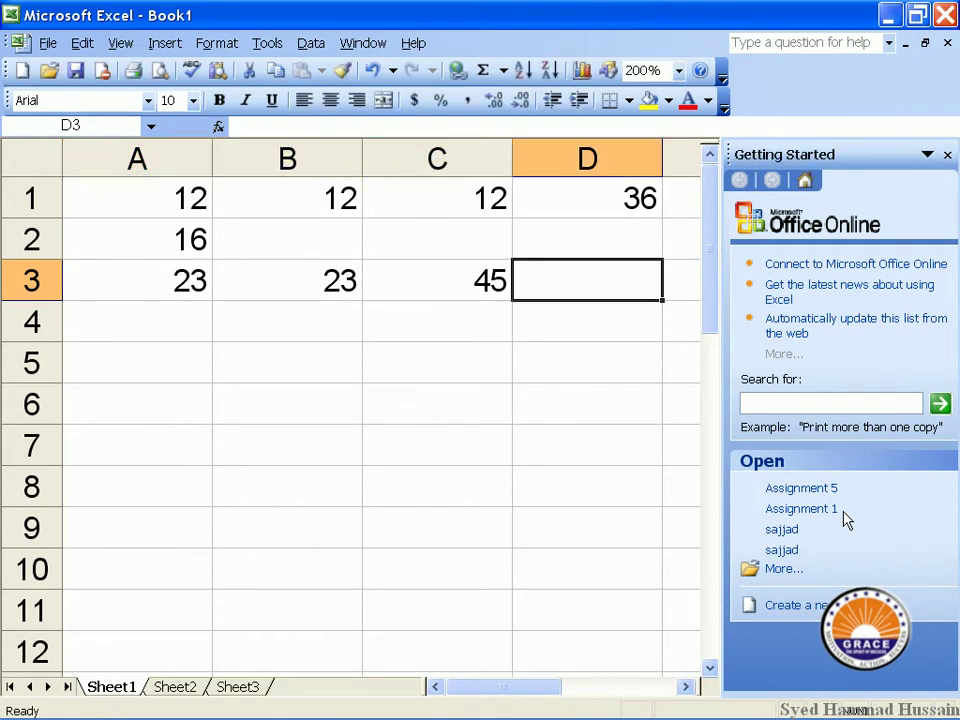
Multiply row 3 in D3 with =product(A3:C3), giving 23805
type("=")
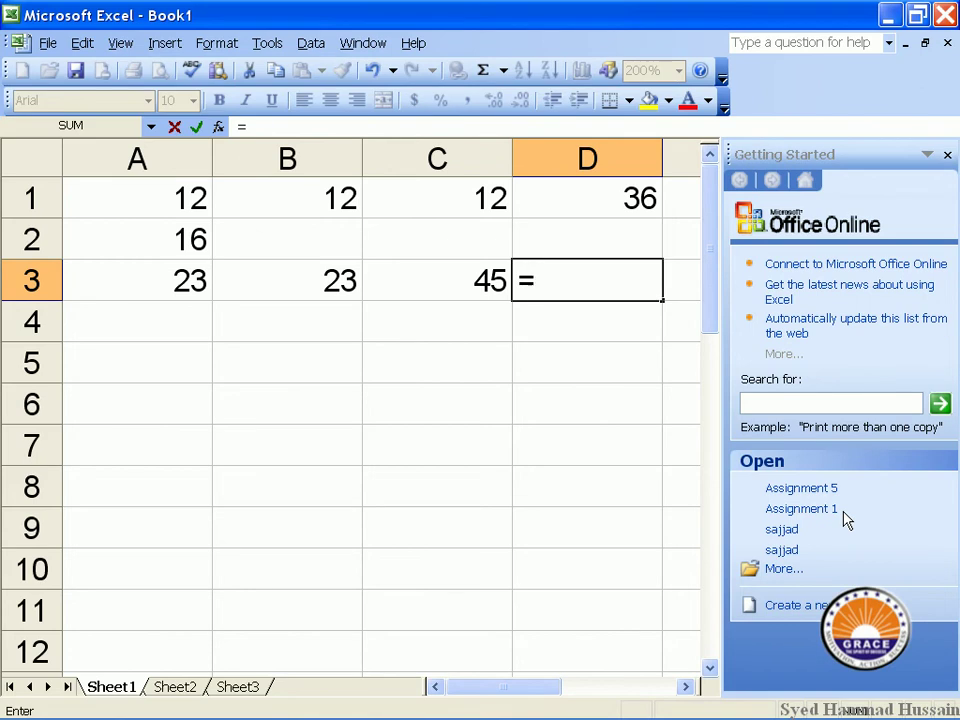
type("product(")
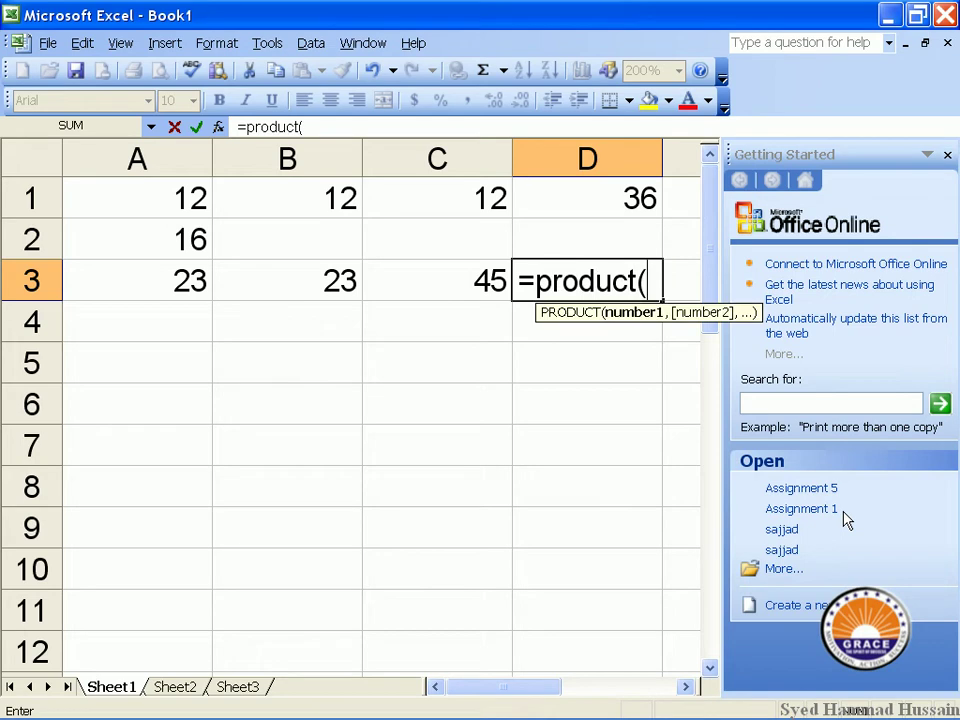
key("Left")
key("Left")
key("Left")
key("shift+Right")
key("shift+Right")
type(")")
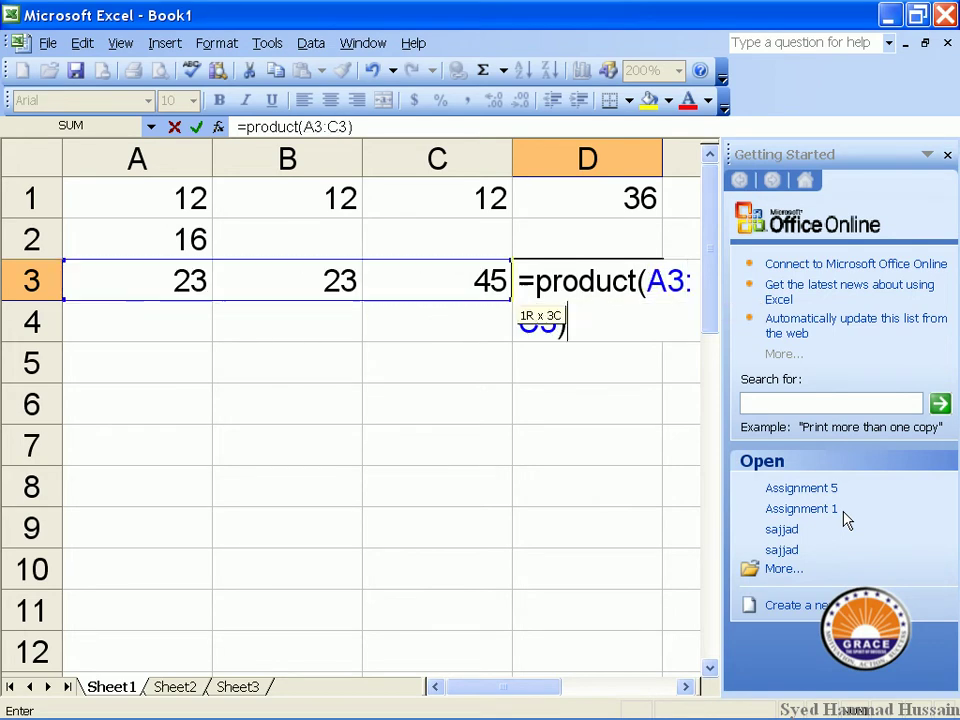
key("Return")
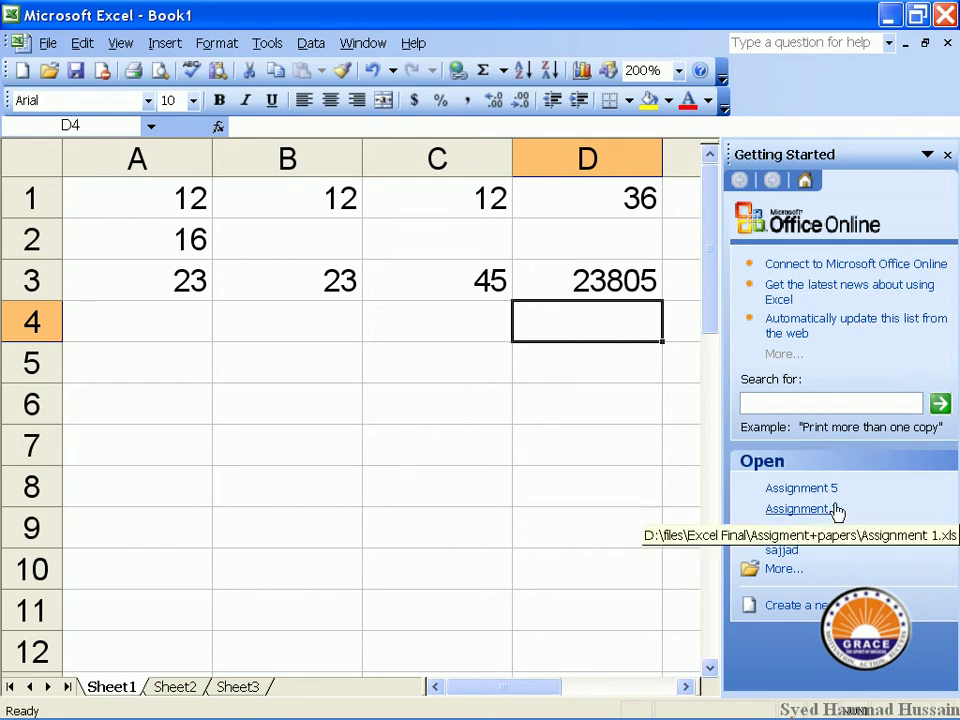
key("alt+Tab")
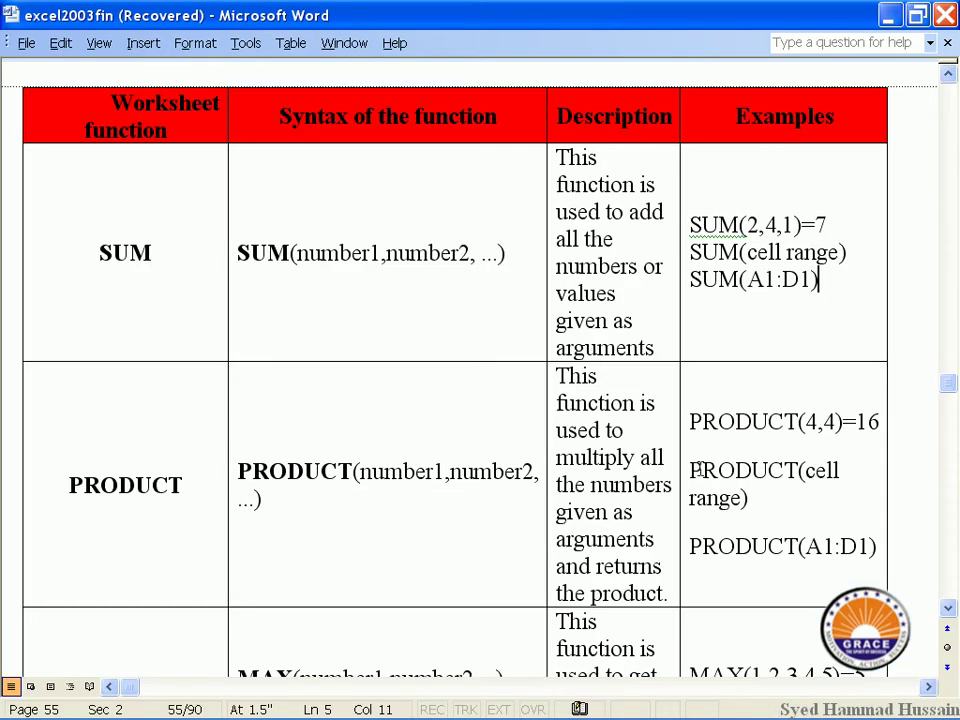
Prefix the MAX syntax with = and highlight the 5s in the MAX(1,2,3,4,5) example
scroll(699, 470, "down", 1)
scroll(699, 470, "down", 2)
scroll(699, 470, "down", 1)
scroll(700, 466, "down", 3)
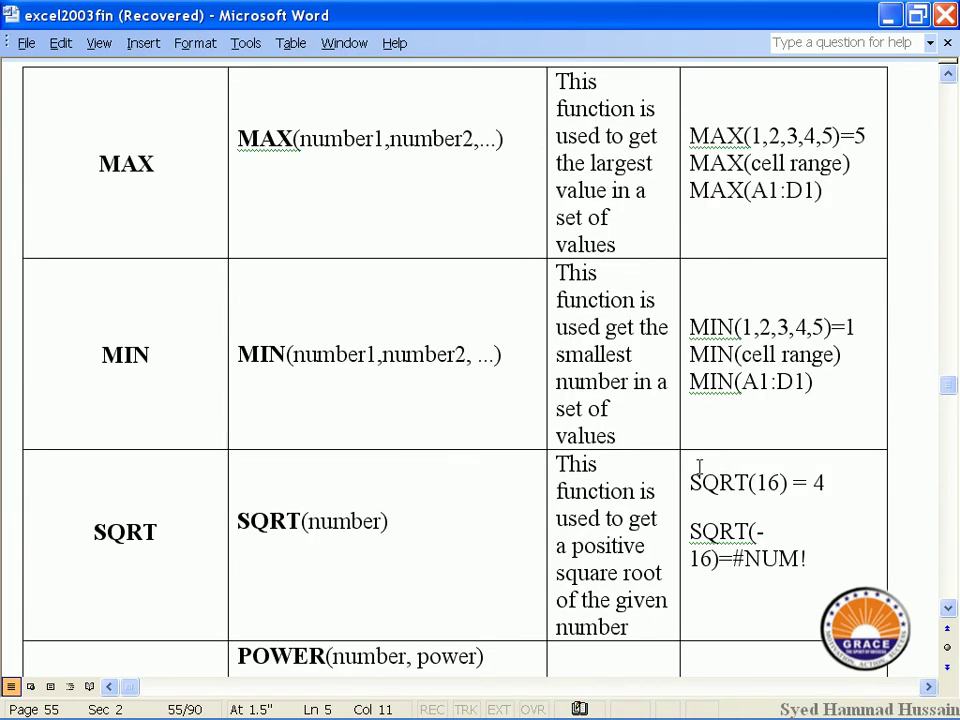
left_click(246, 147)
left_click(240, 140)
type("=")
left_click(315, 181)
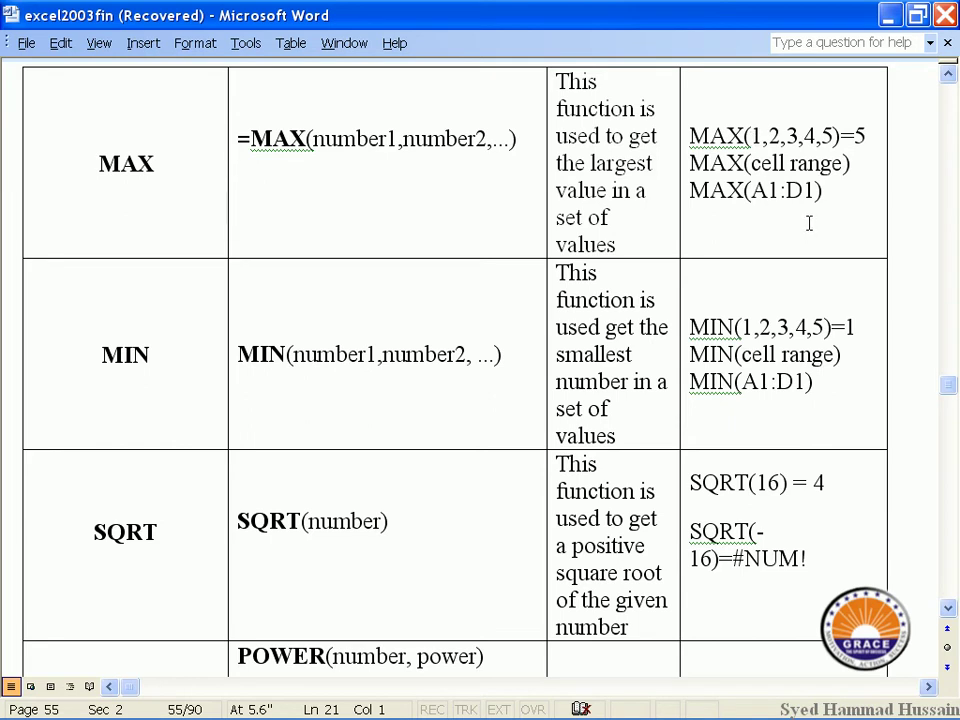
double_click(826, 135)
double_click(859, 136)
Enter =max(1,2,3,4,5) in cell A4, returning 5
key("alt+Tab")
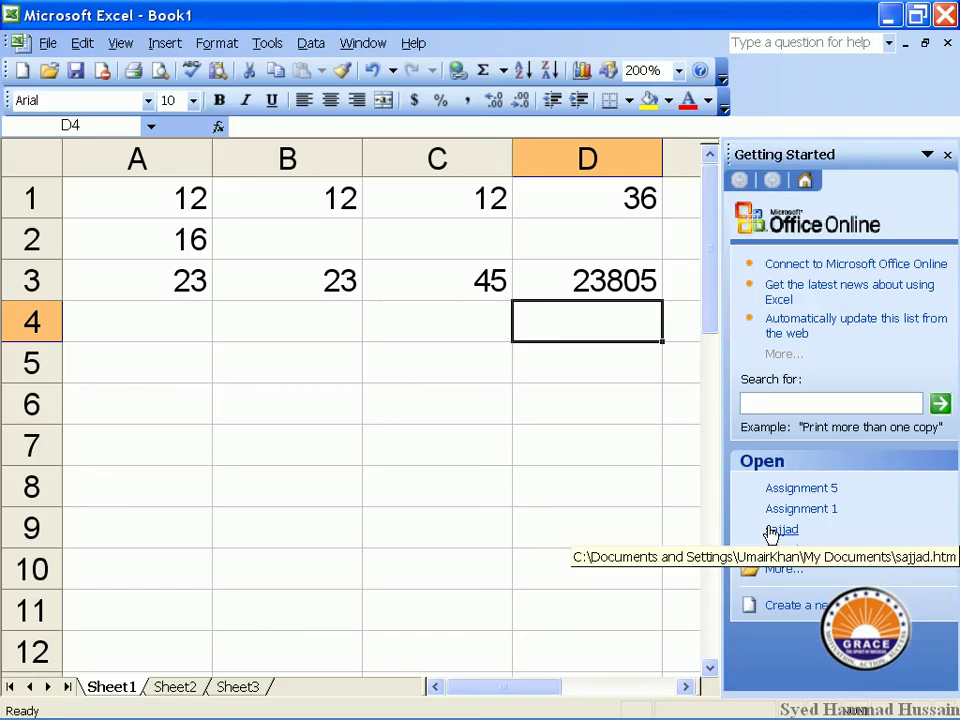
key("Left")
key("Left")
key("Left")
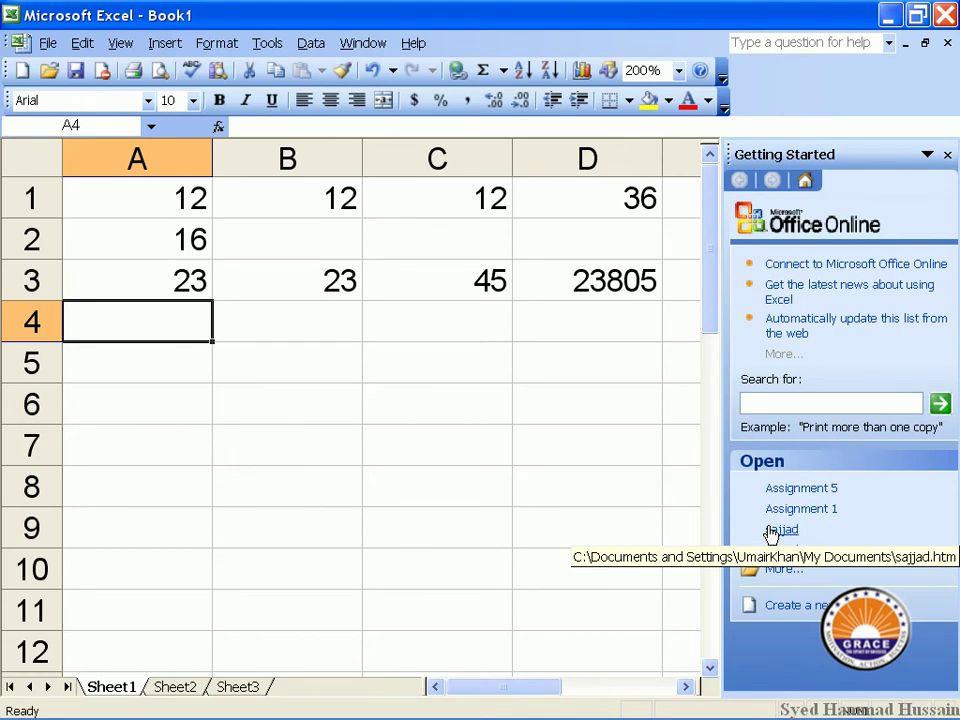
type("=max(")
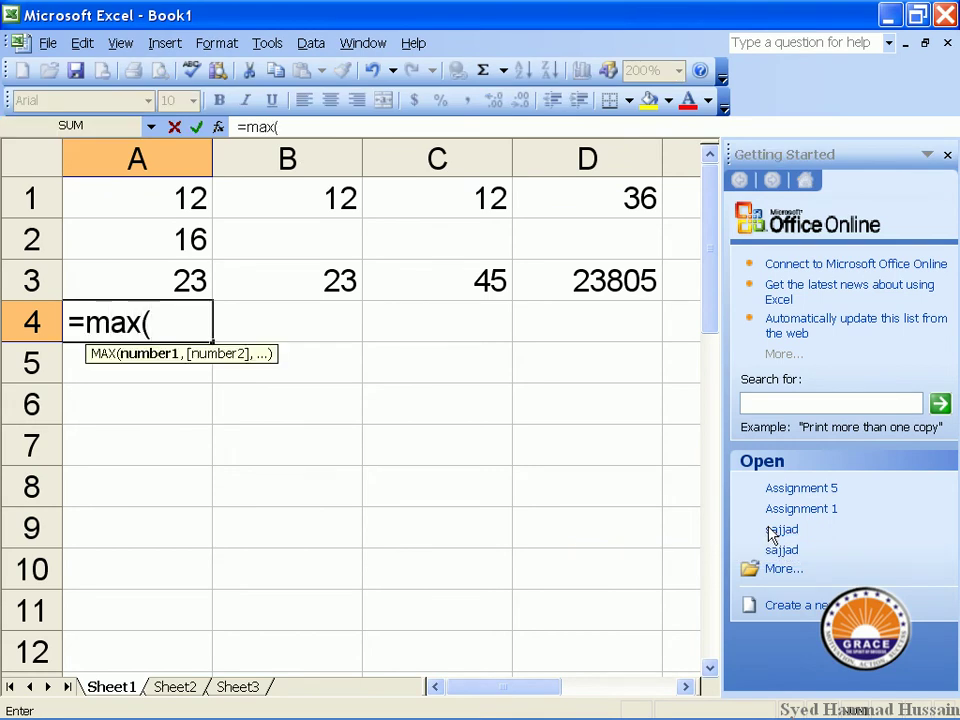
type("1,2,3,4,5")
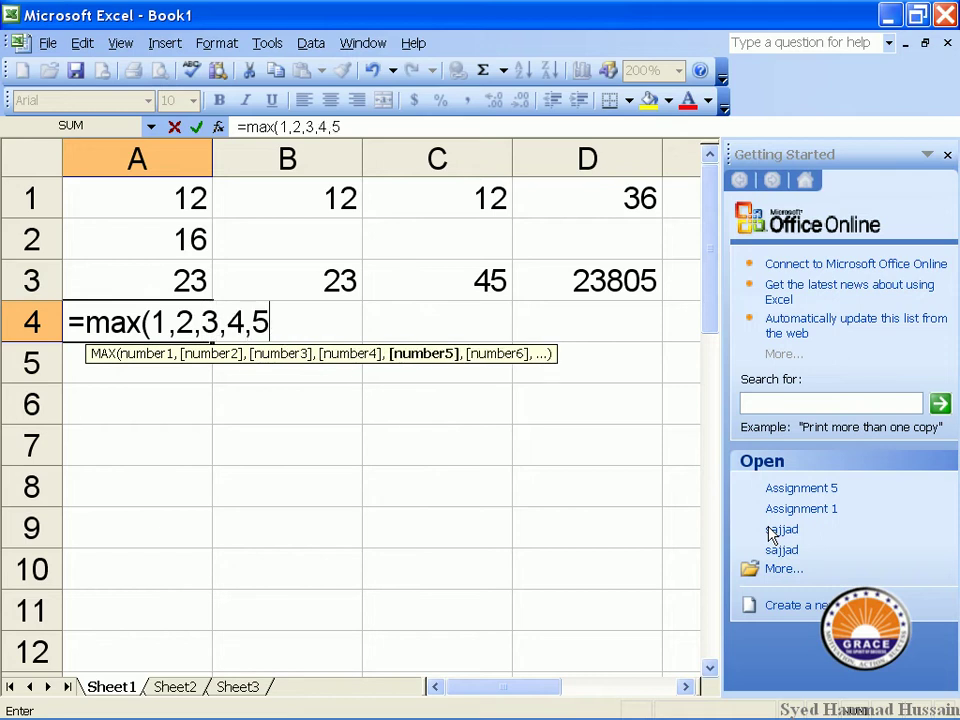
type(")")
key("Return")
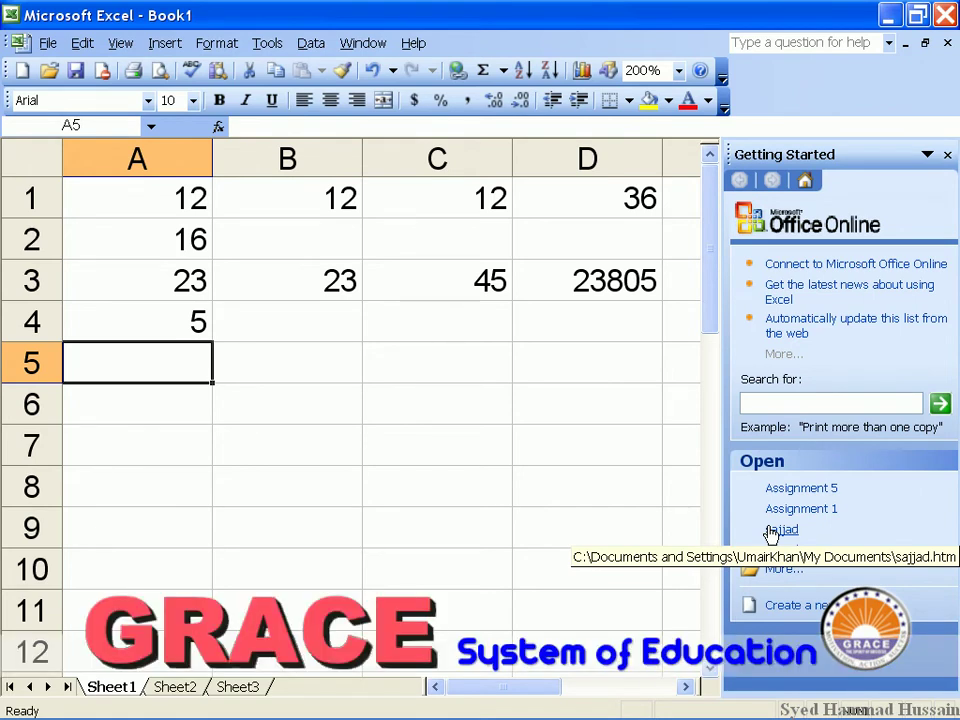
Fill A5, B5 and C5 with 34, 23 and 1, replacing the initial 12s
type("12")
key("Tab")
type("12")
key("Tab")
type("12")
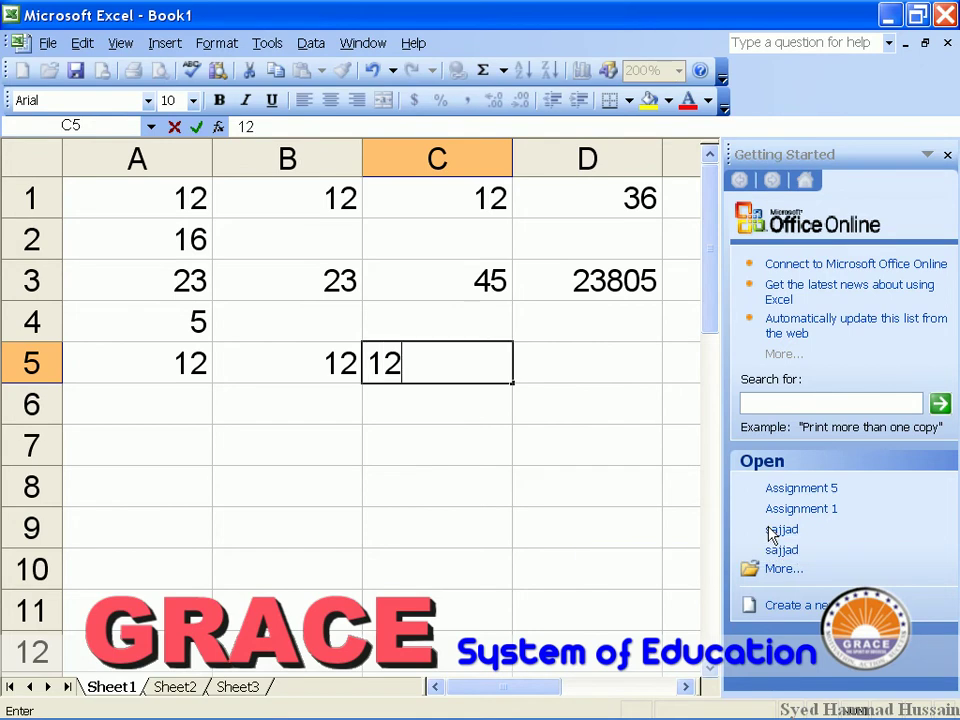
key("Return")
type("34")
key("Tab")
type("23")
key("Tab")
type("1")
key("Tab")
Put =MAX(A5:C5) in D5 so it shows 34
type("=")
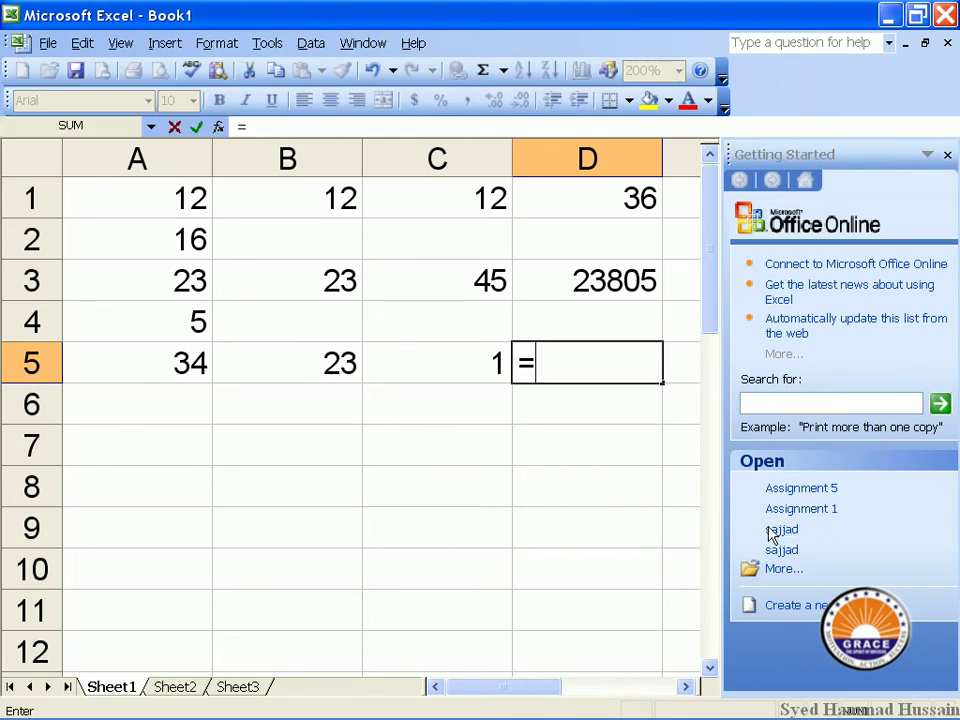
type("max")
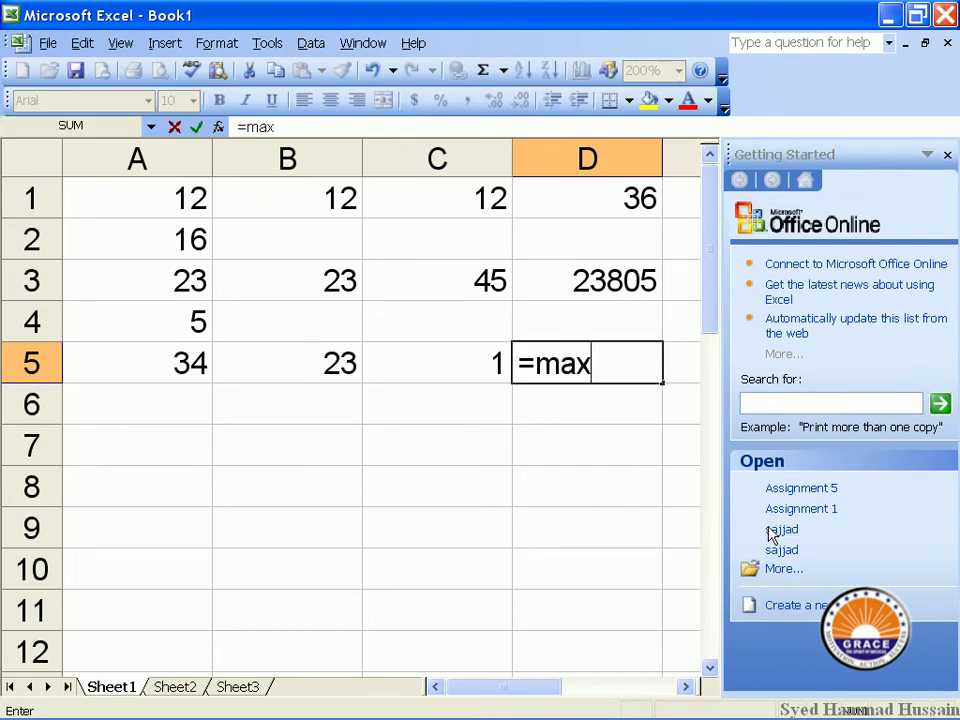
type("(")
key("Left")
key("Left")
key("Left")
key("shift+Right")
key("shift+Right")
key("shift+Right")
key("shift+Left")
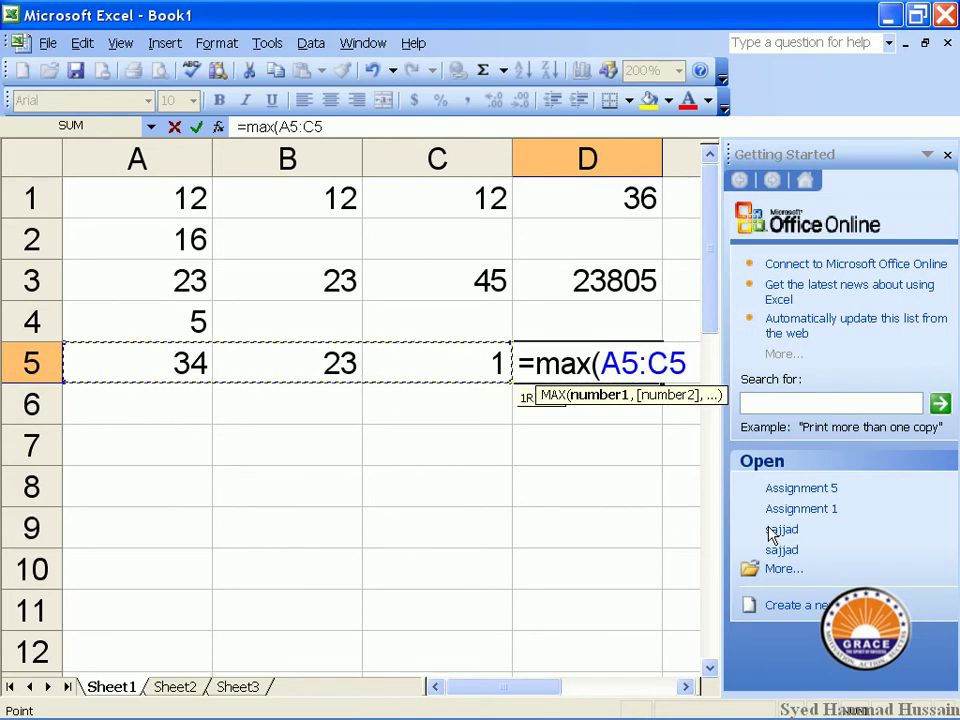
type(")")
key("Return")
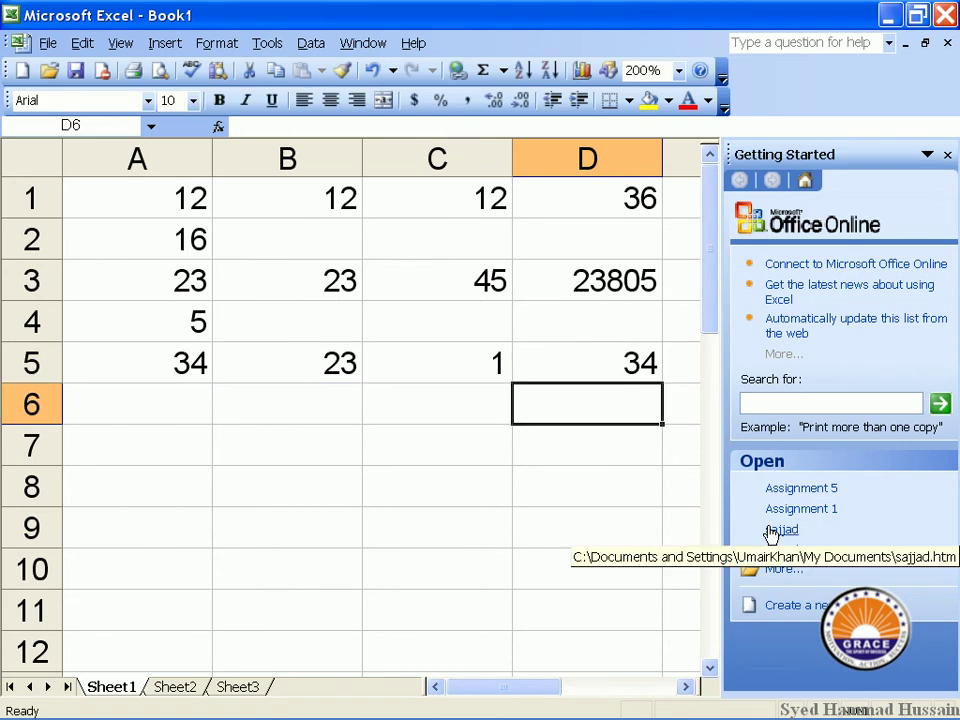
key("Up")
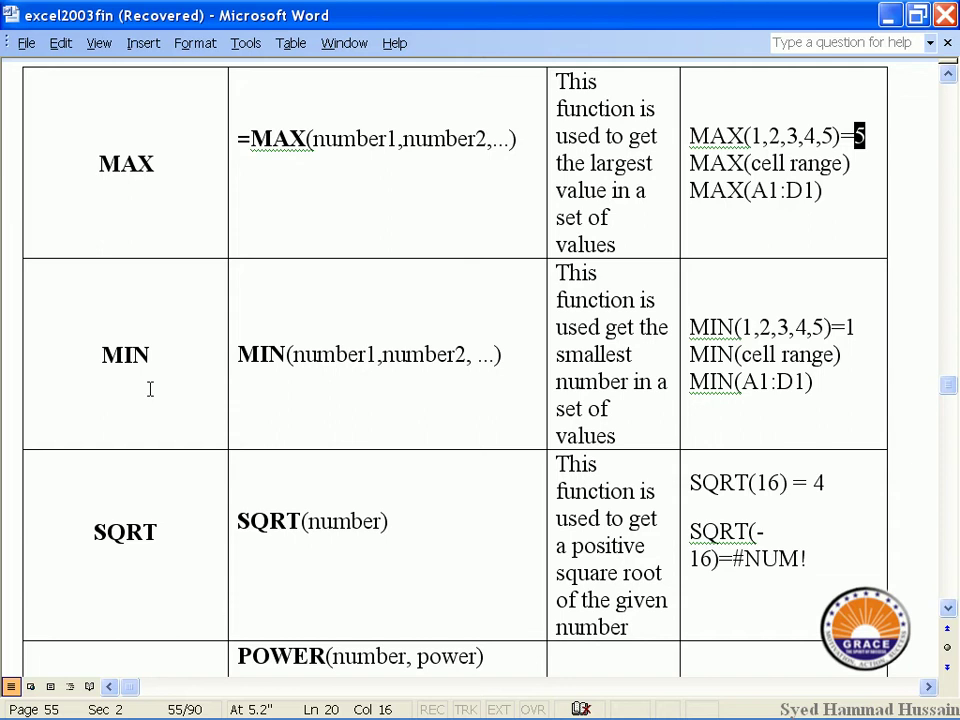
Review the SQRT examples, highlighting SQRT(16)'s result 4 and the SQRT(-16) case
left_click(186, 578)
scroll(186, 575, "down", 3)
scroll(186, 570, "down", 5)
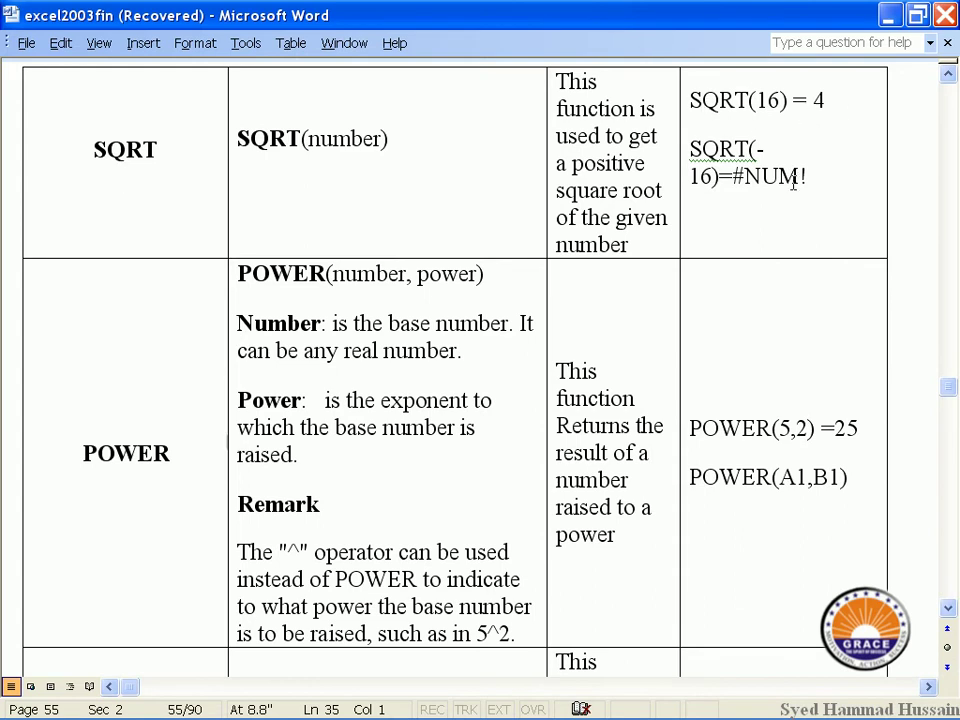
double_click(827, 100)
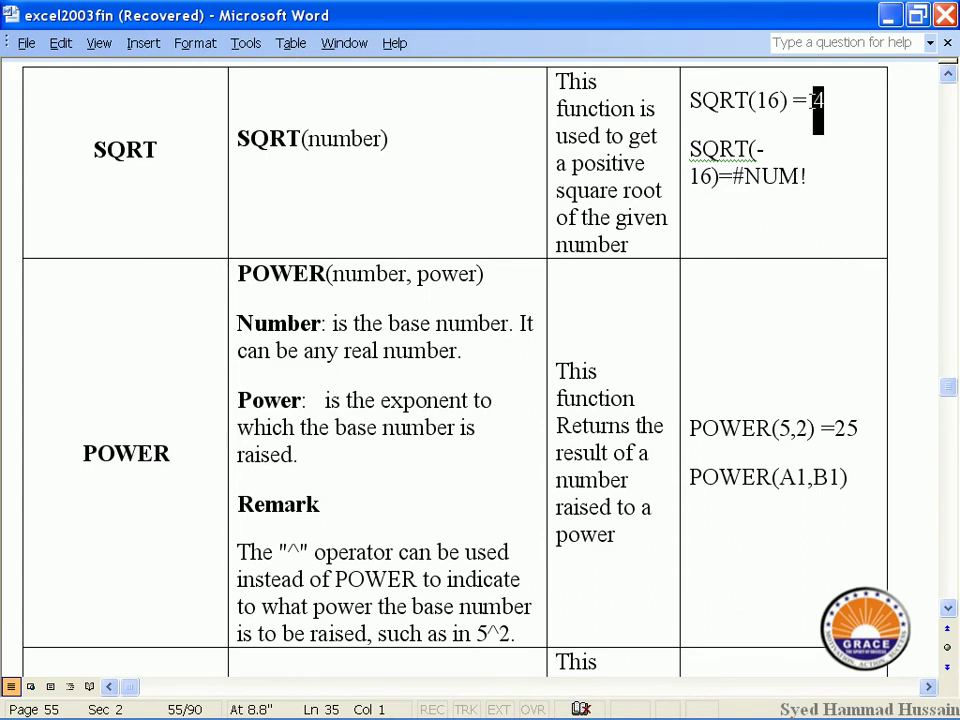
left_click(808, 152)
Enter =sqrt(16) in cell B7 so it shows 4
key("alt+Tab")
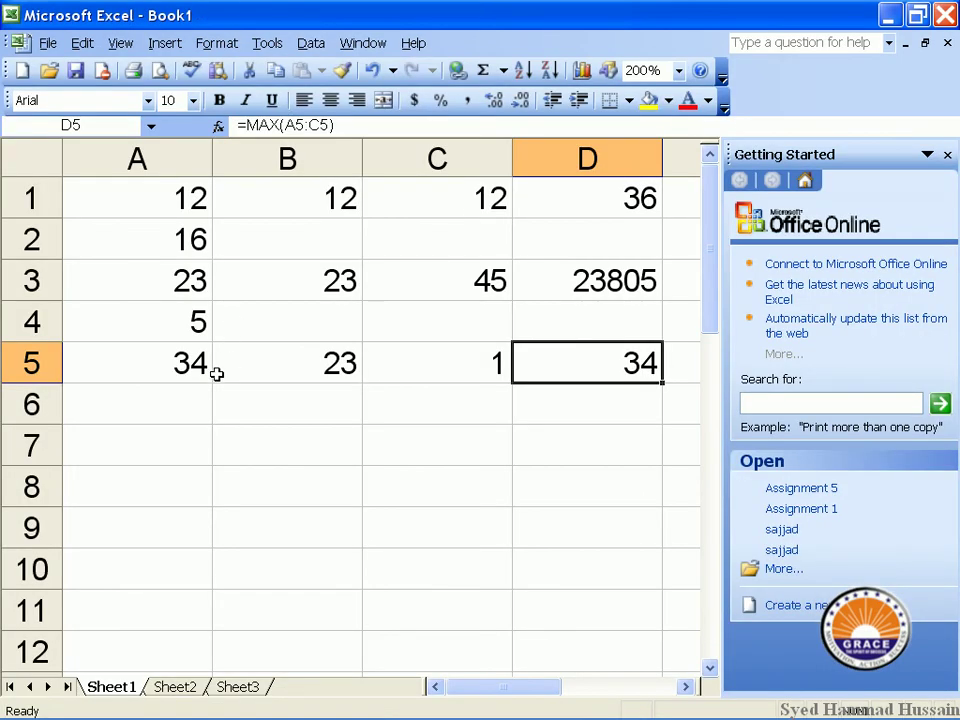
left_click(285, 457)
type("=")
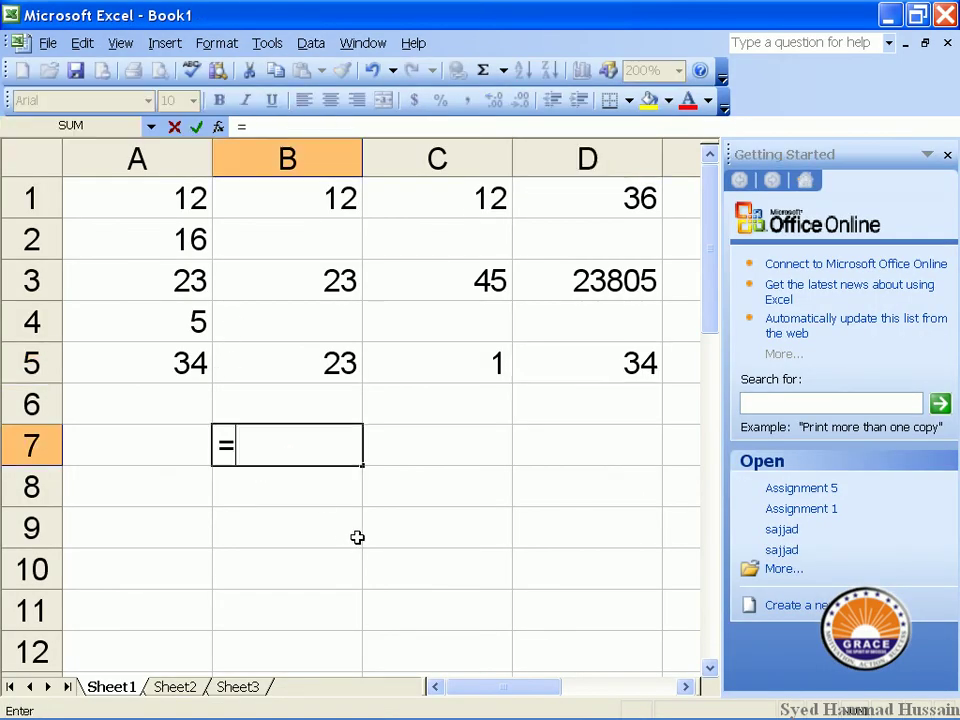
type("sqrt(")
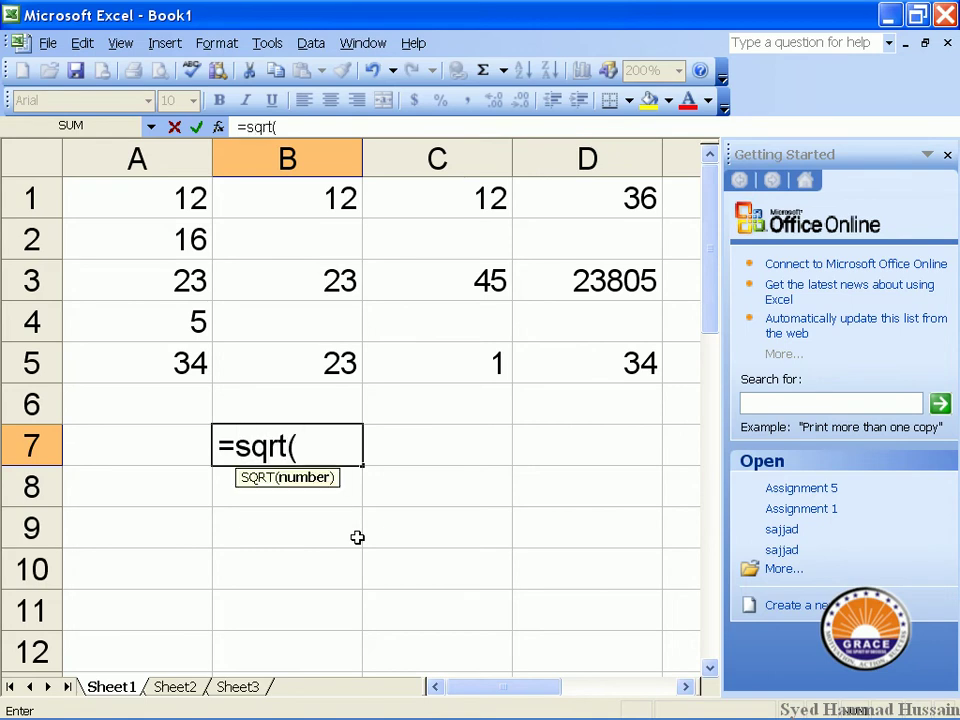
type("16")
type(")")
key("Return")
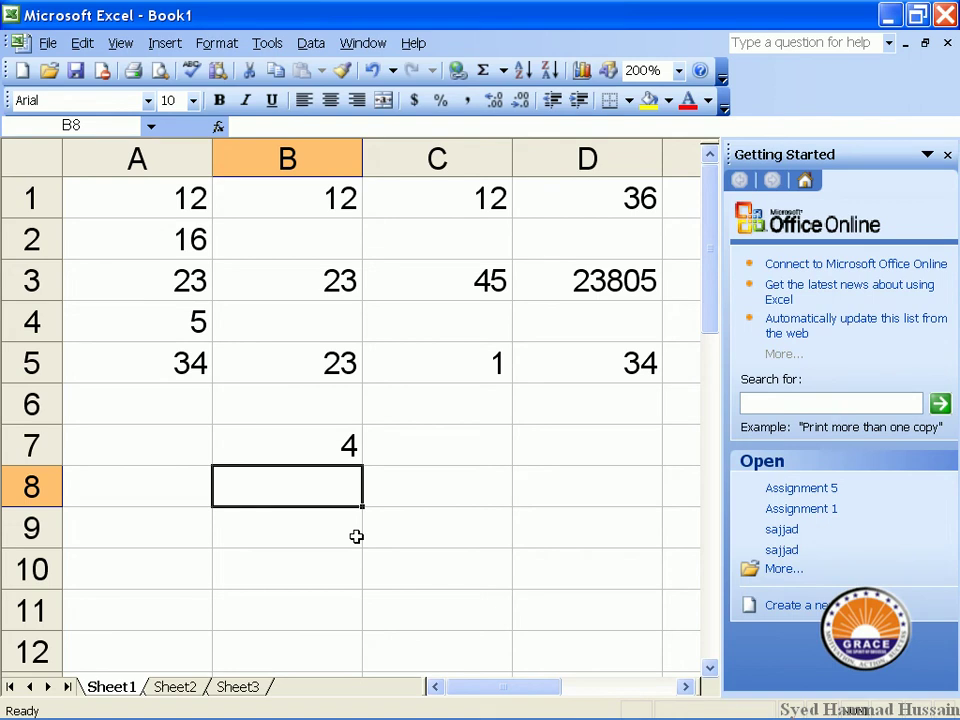
Test =sqrt(-16) in B8, which returns #NUM!, then clear the cell
type("=sqrt")
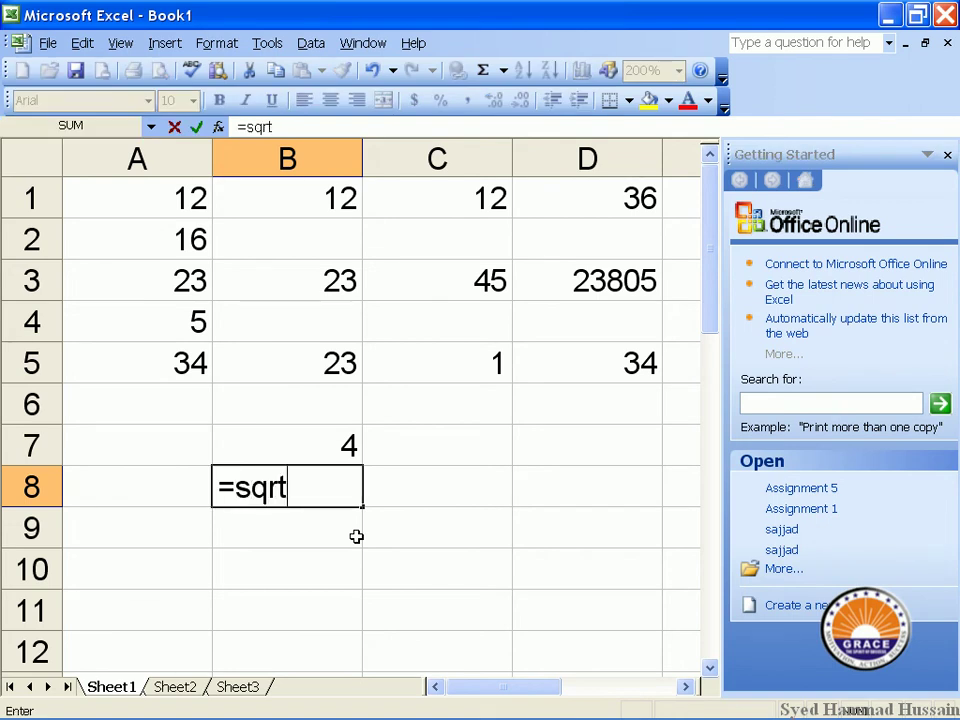
type("(-16)")
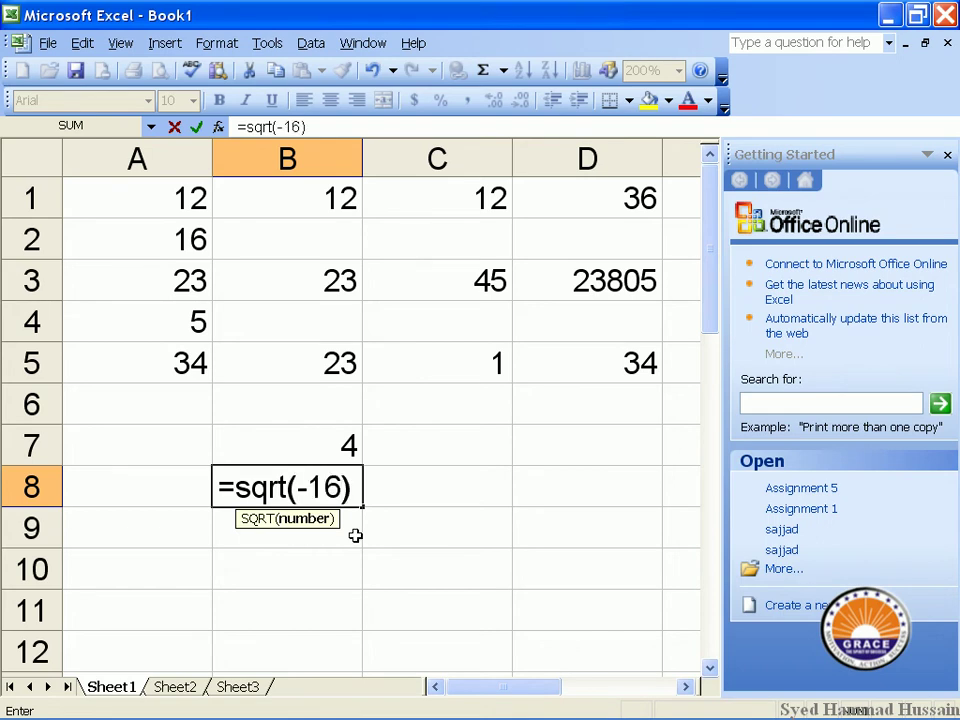
key("Return")
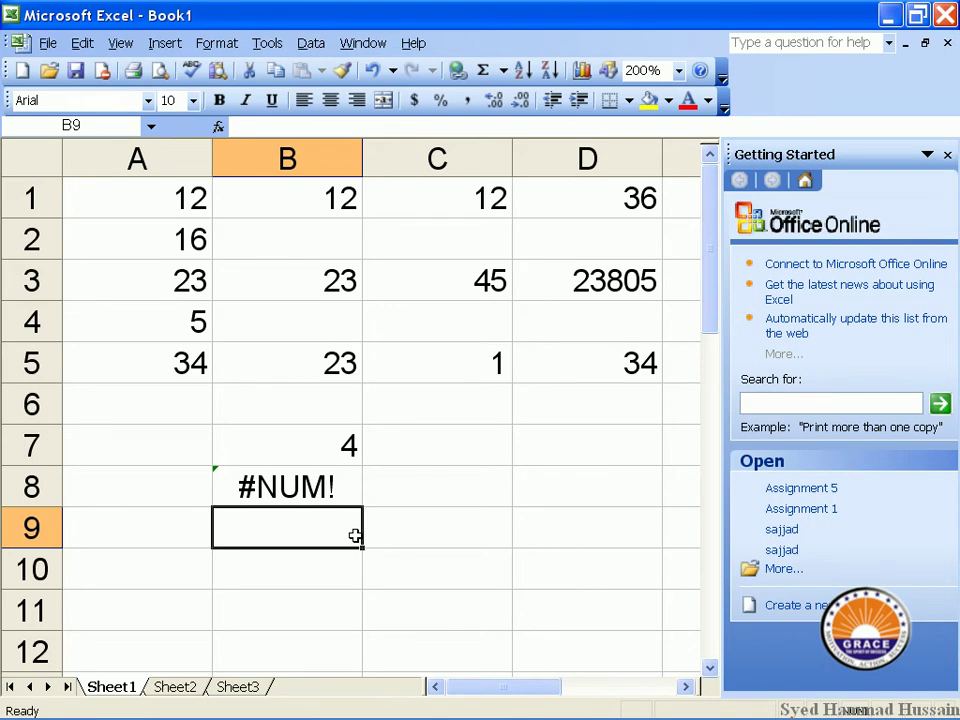
key("Up")
key("Delete")
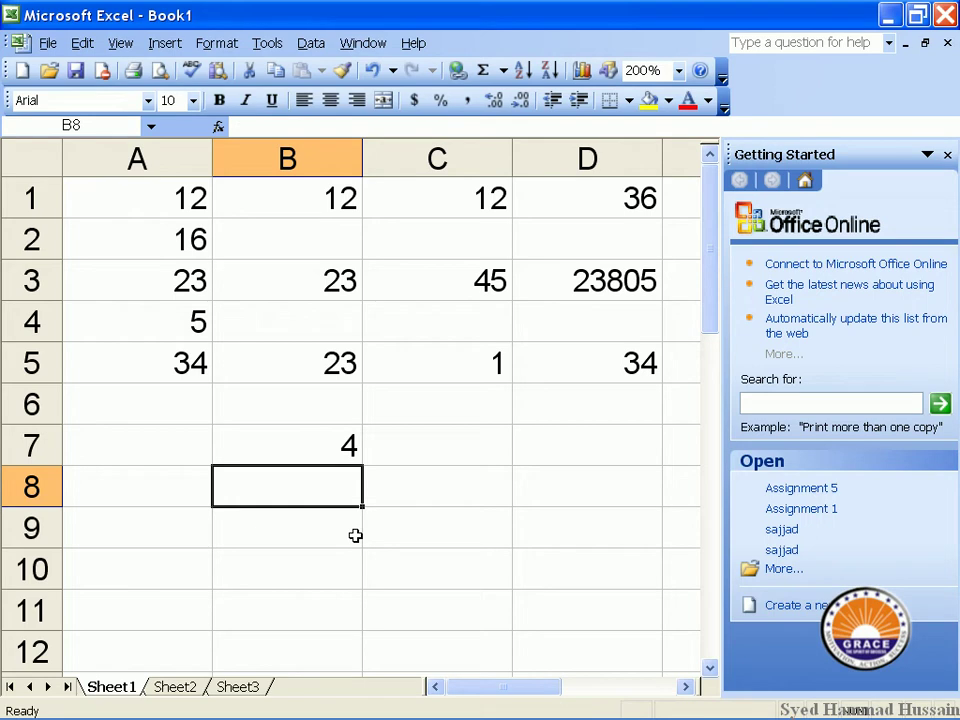
key("alt+Tab")
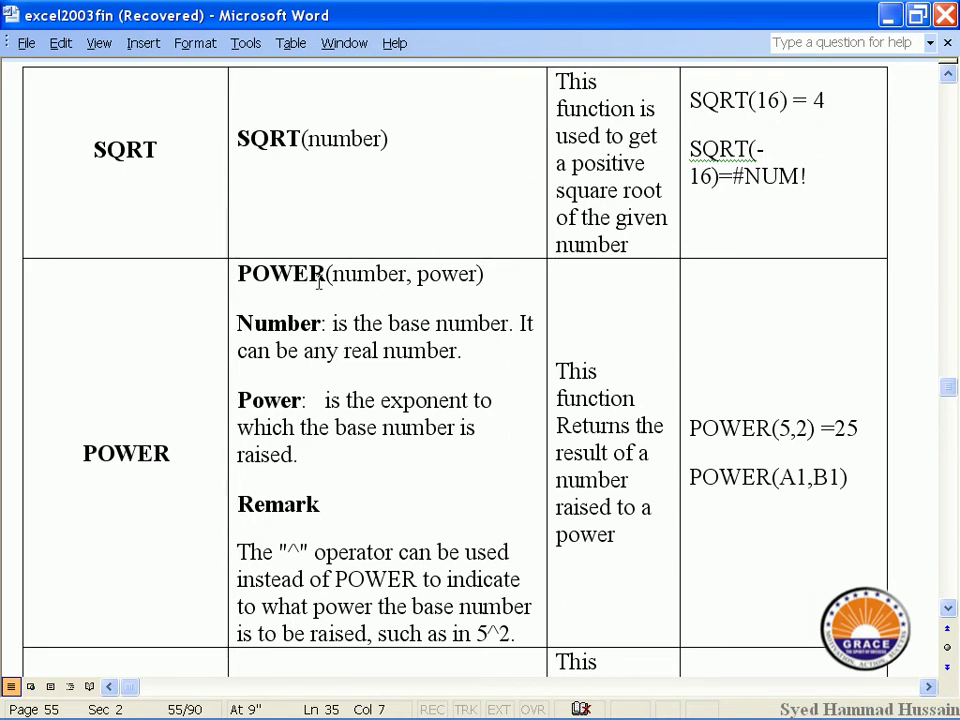
Highlight the POWER heading and the number argument of POWER(number, power) in the Word notes
left_click_drag(326, 272, 274, 272)
left_click(397, 274)
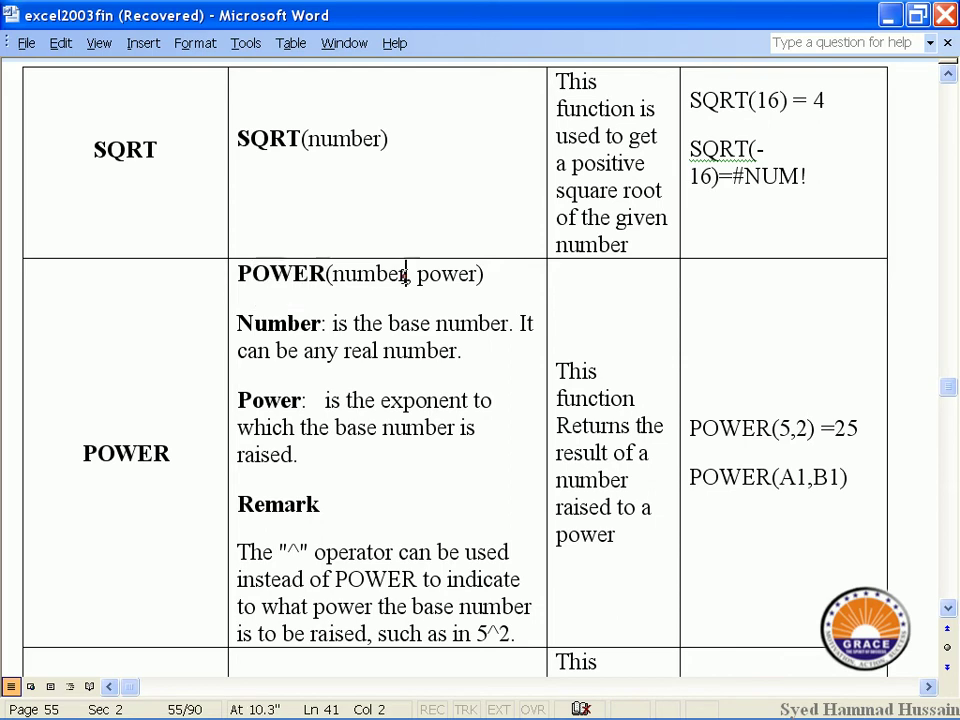
left_click_drag(397, 274, 333, 274)
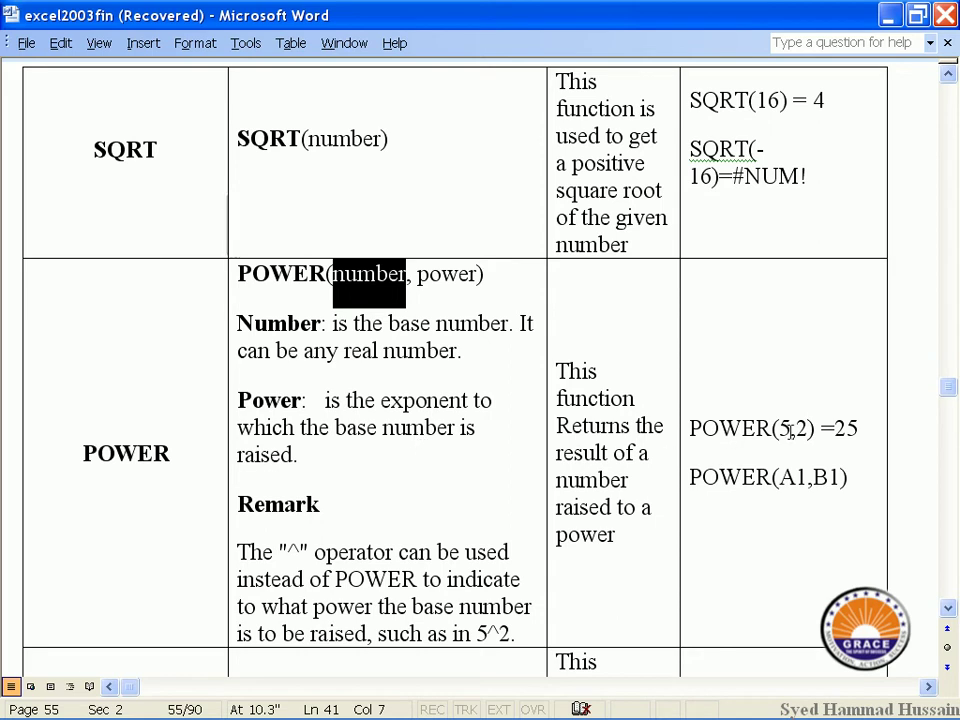
Highlight the 5 and 2 in the POWER(5,2) example, then return to the Excel workbook
double_click(779, 430)
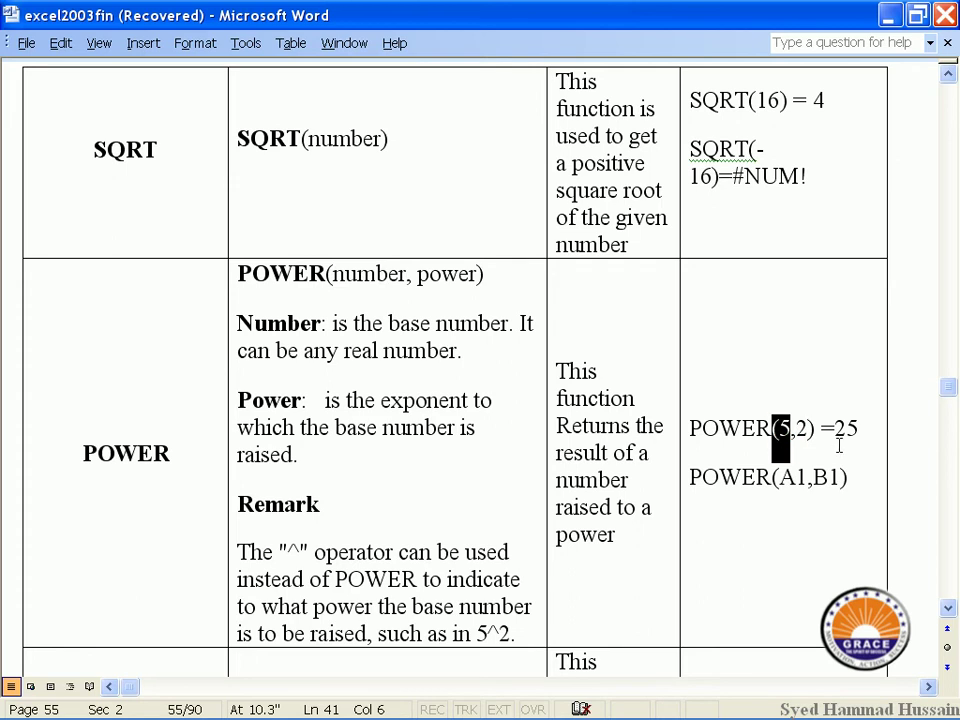
double_click(801, 430)
scroll(677, 465, "down", 2)
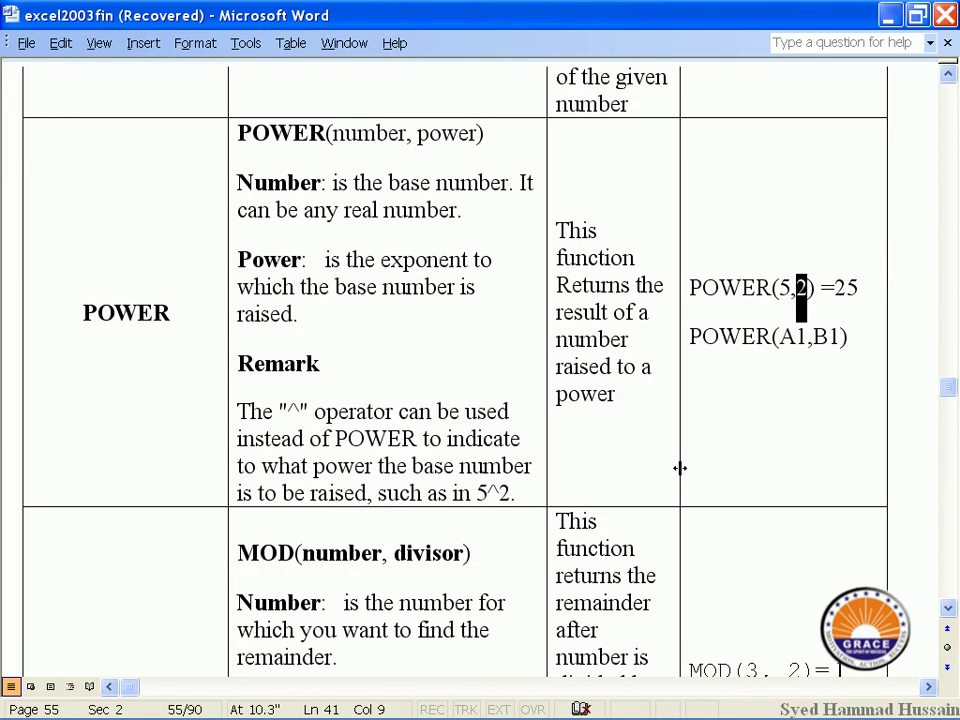
scroll(680, 467, "down", 2)
scroll(679, 466, "up", 1)
scroll(678, 462, "up", 2)
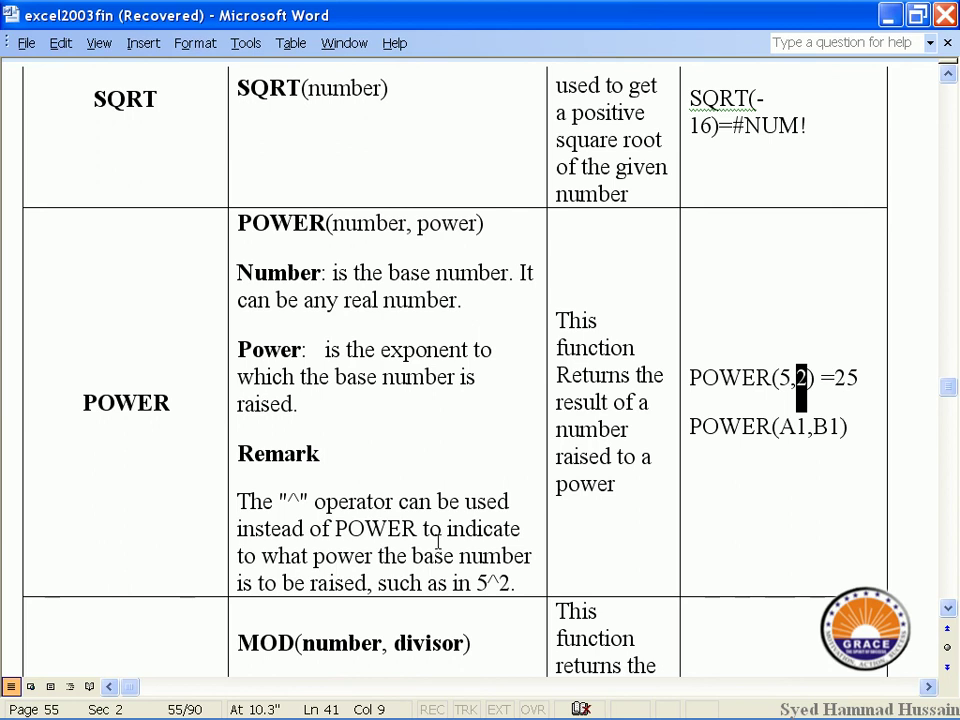
key("alt+Tab")
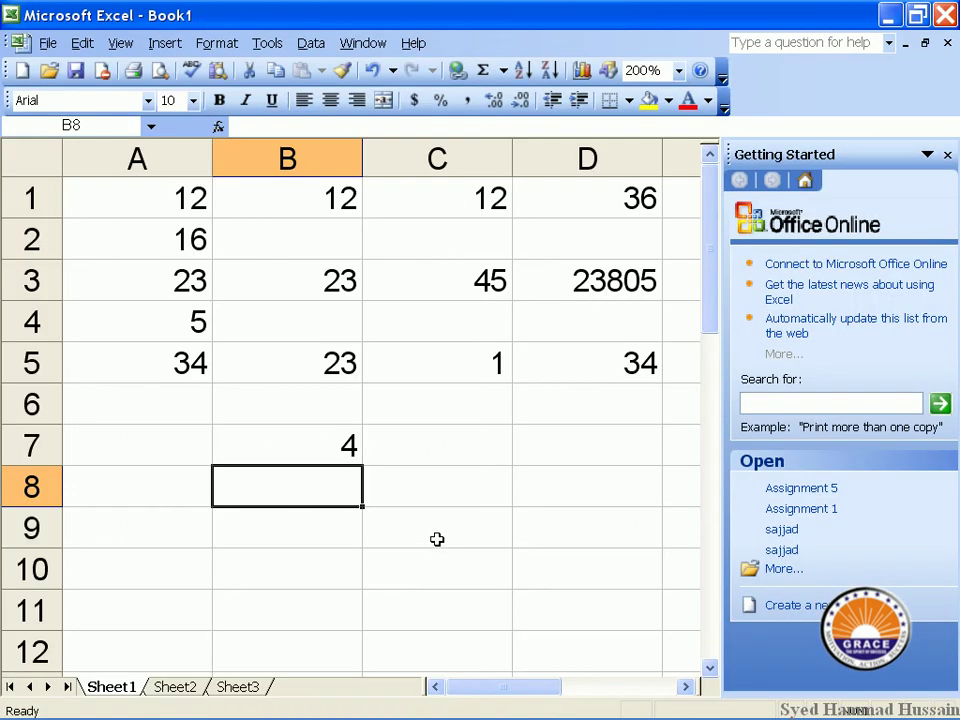
Enter the headings Number in A8 and Power in B8
key("Down")
key("Down")
key("Left")
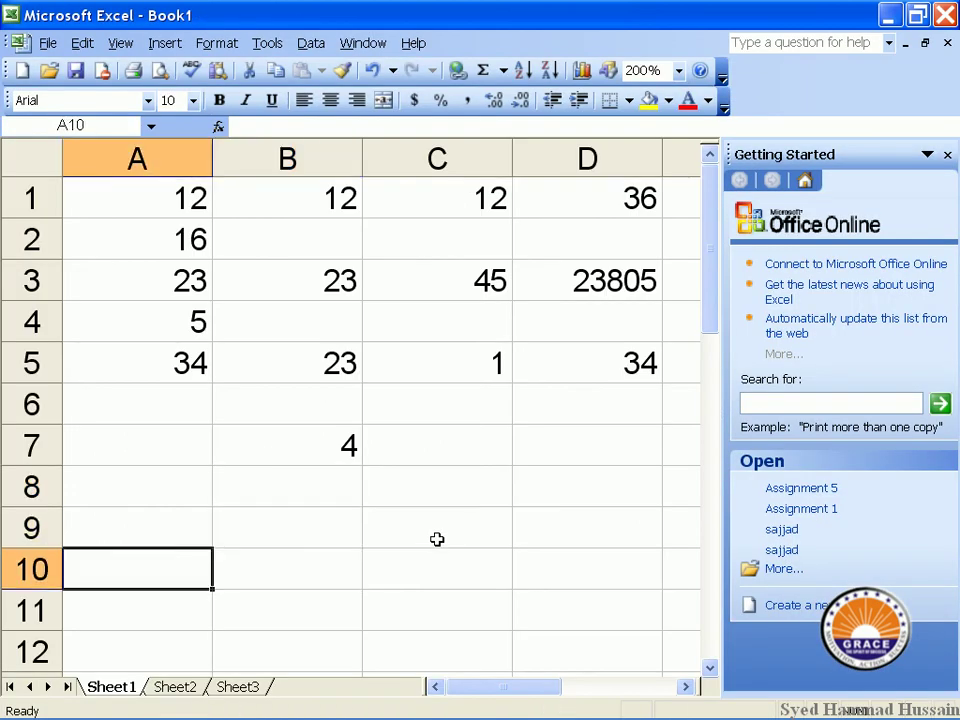
key("Up")
key("Up")
type("P")
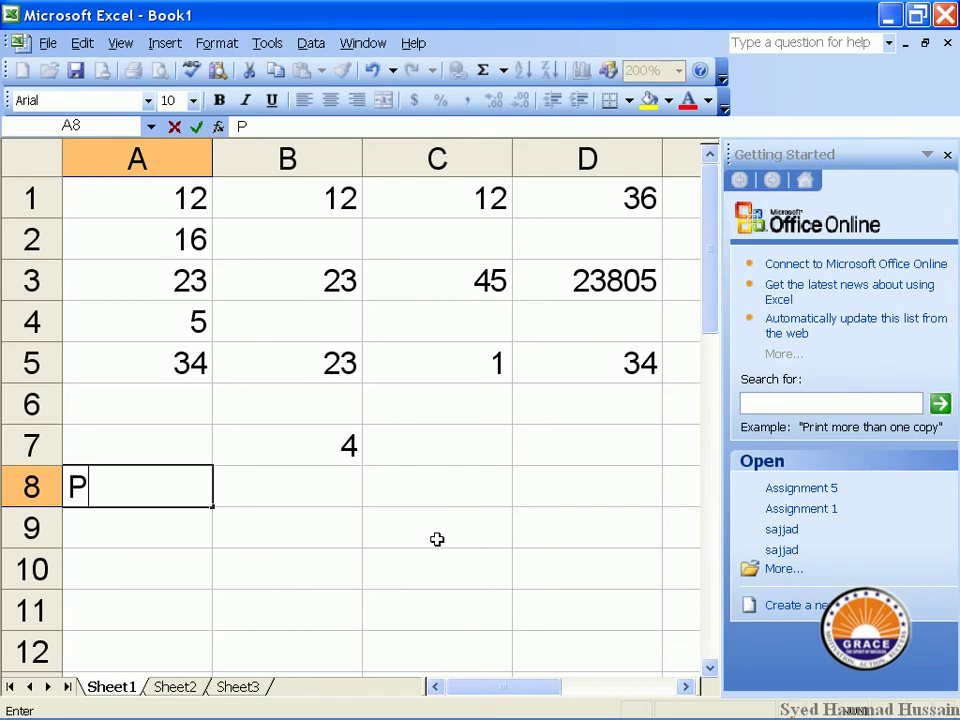
type("ower")
key("Tab")
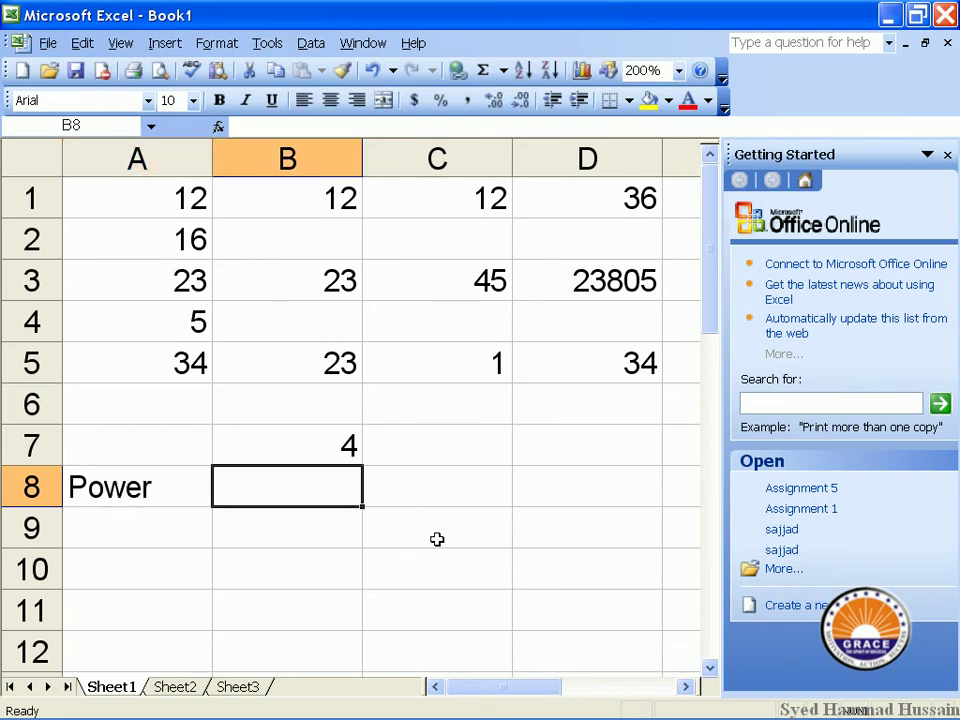
key("Left")
type("Num")
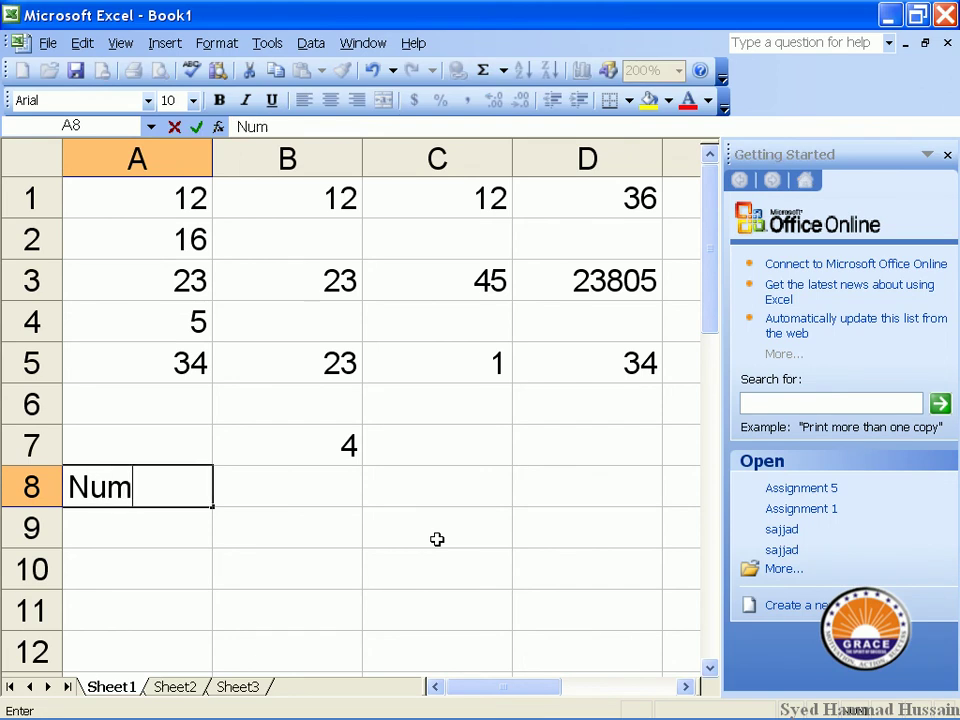
type("ber")
key("Tab")
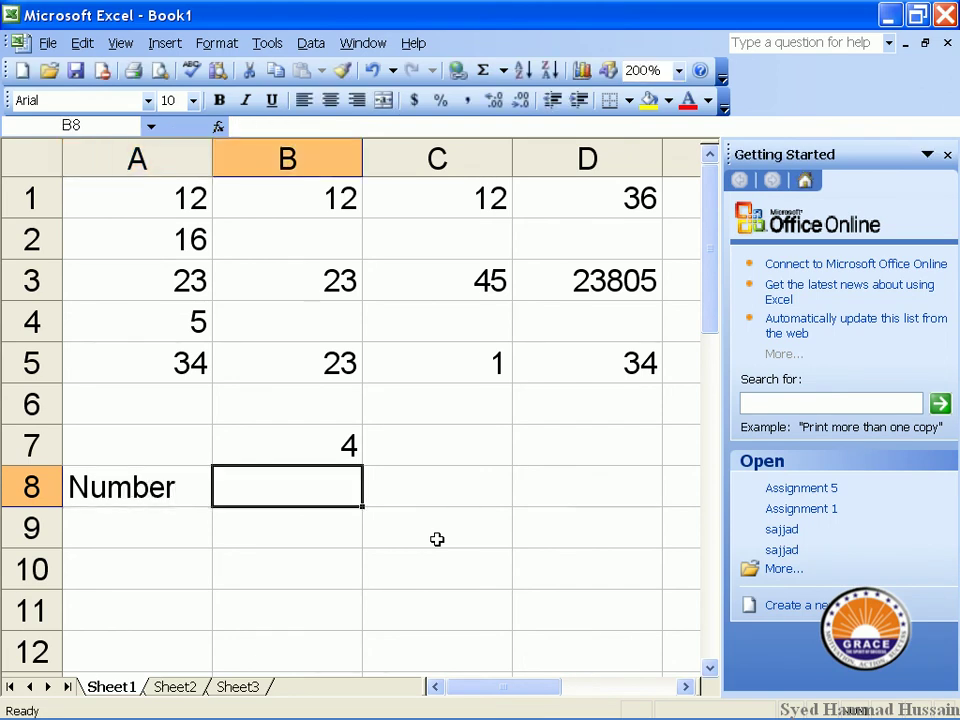
type("Power")
key("Return")
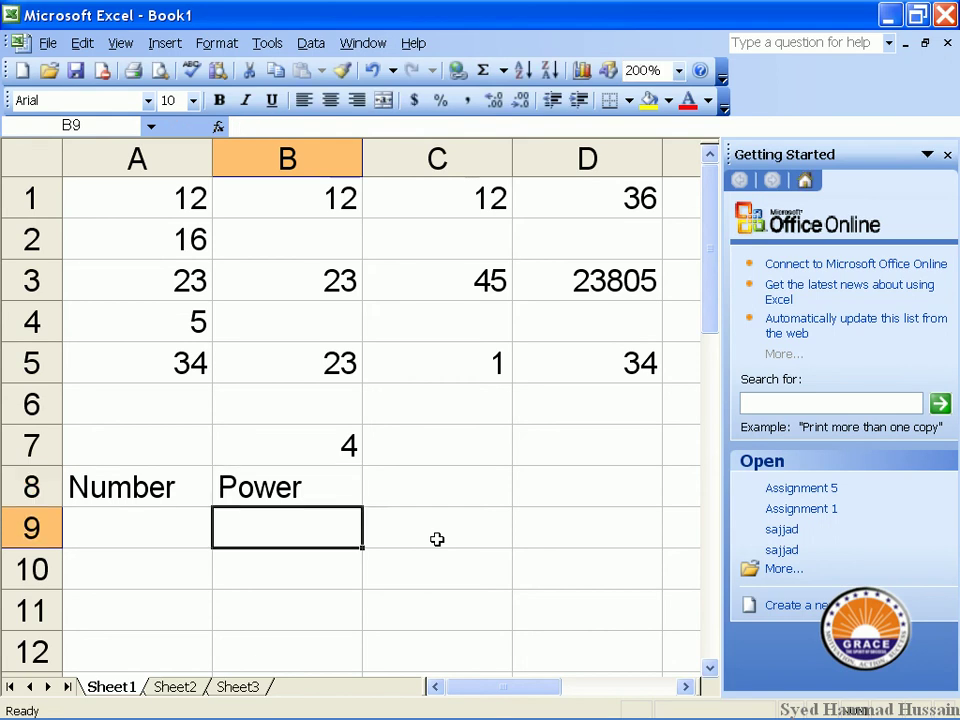
Enter 2 in A9 as the base and 6 in B9 as the exponent
key("Left")
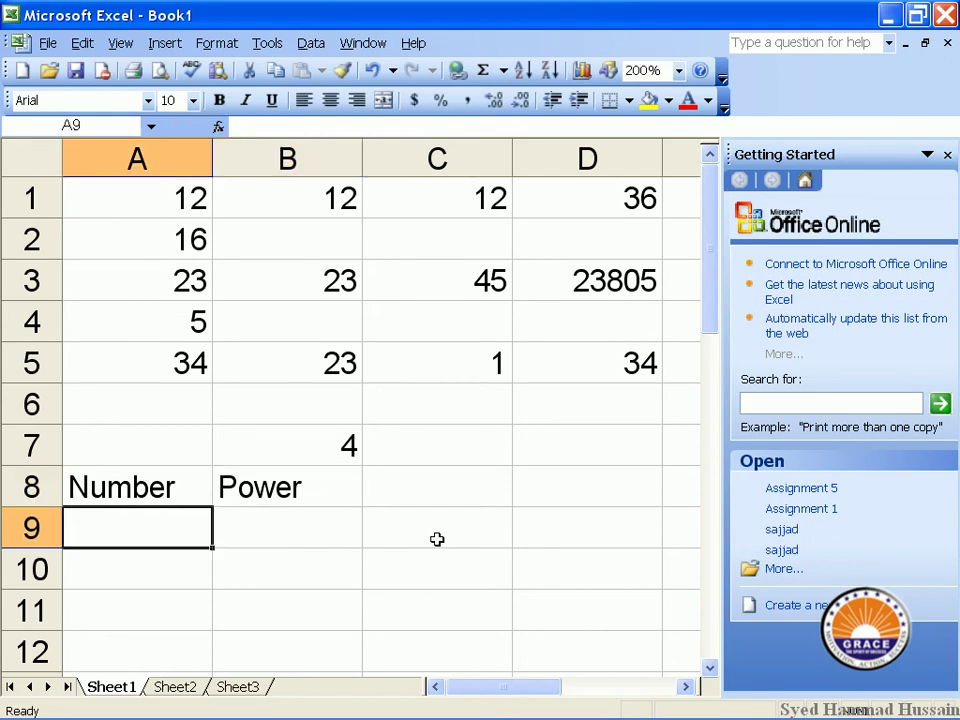
type("2")
key("Tab")
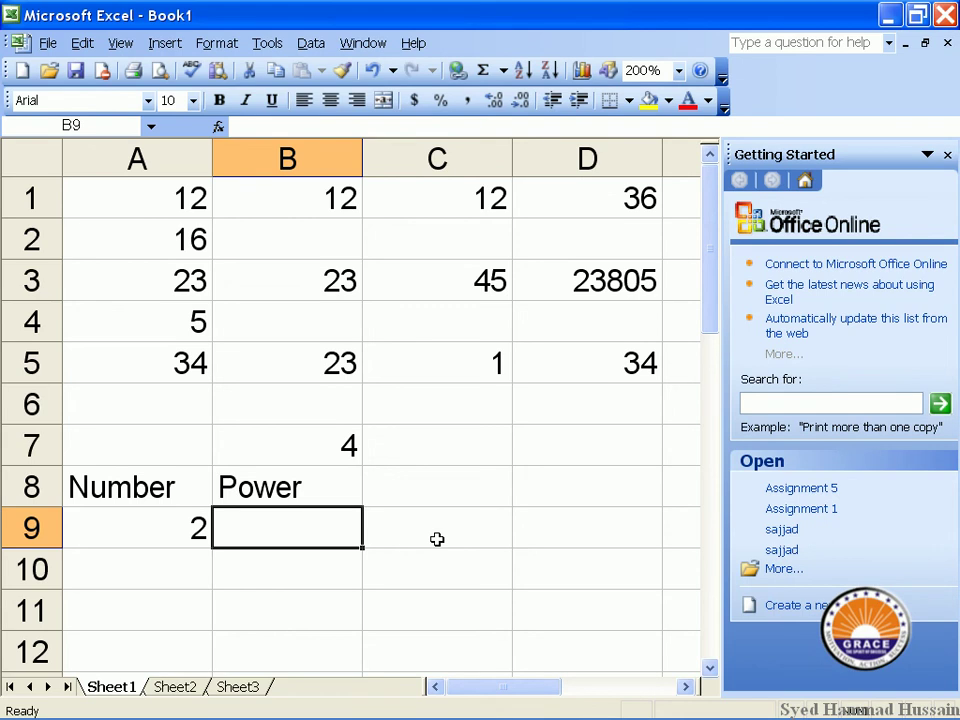
type("6")
key("Tab")
Add the Result heading in C8 and begin a =power( formula in C9
key("Up")
type("R")
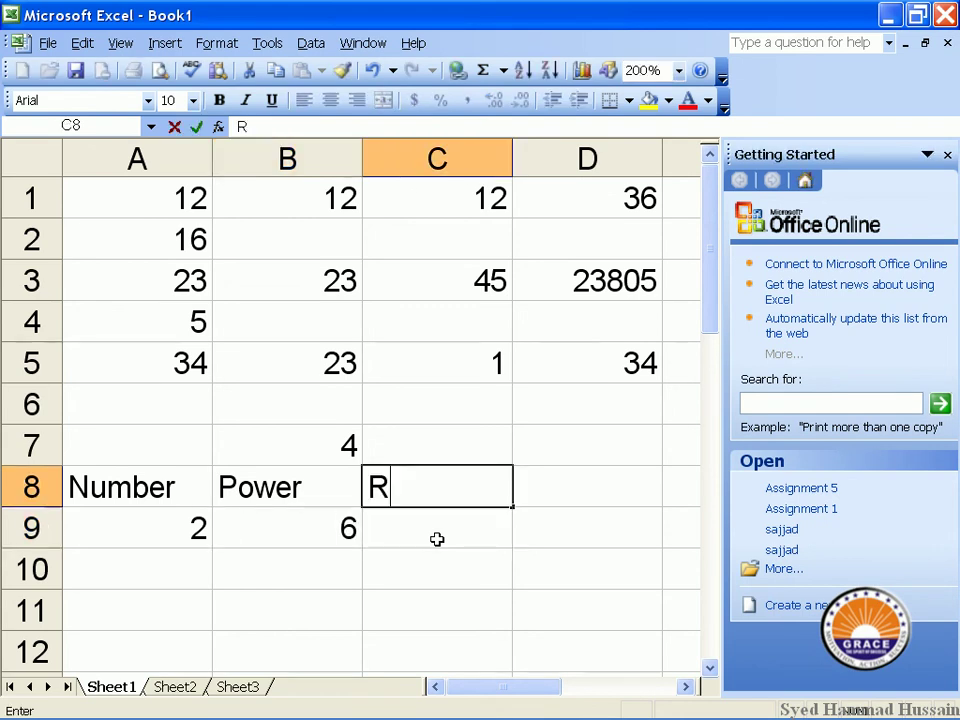
type("esult")
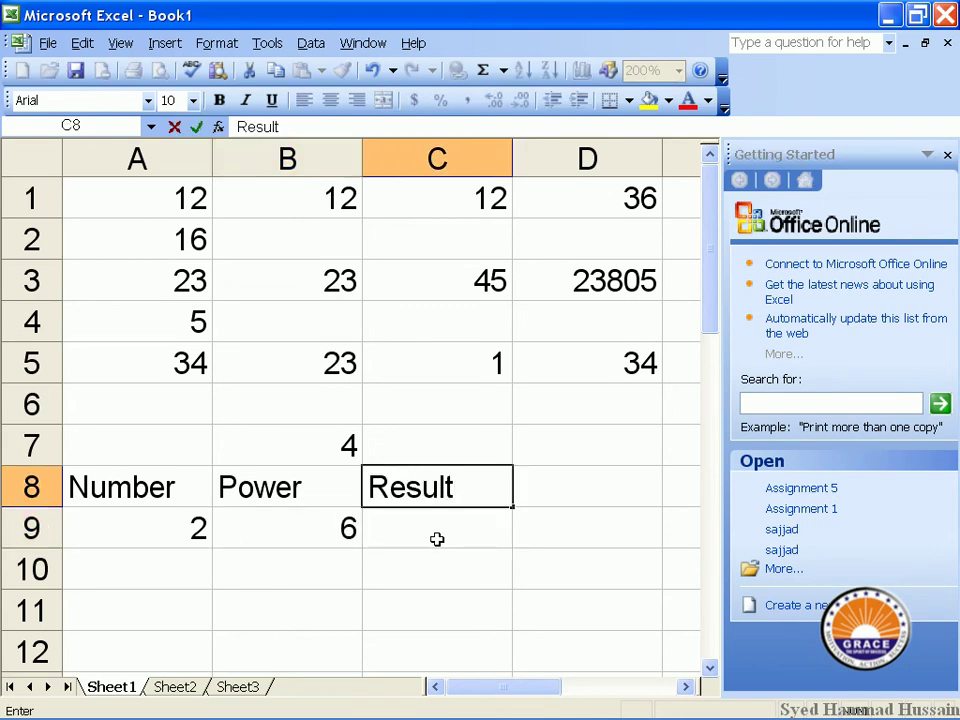
key("Return")
type("=")
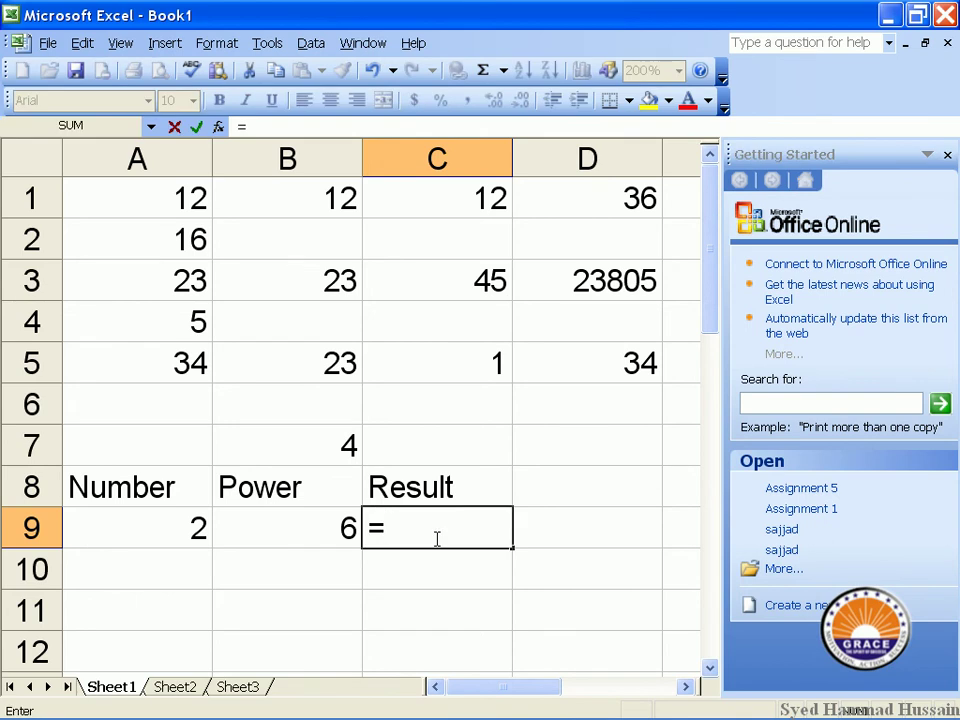
type("power(")
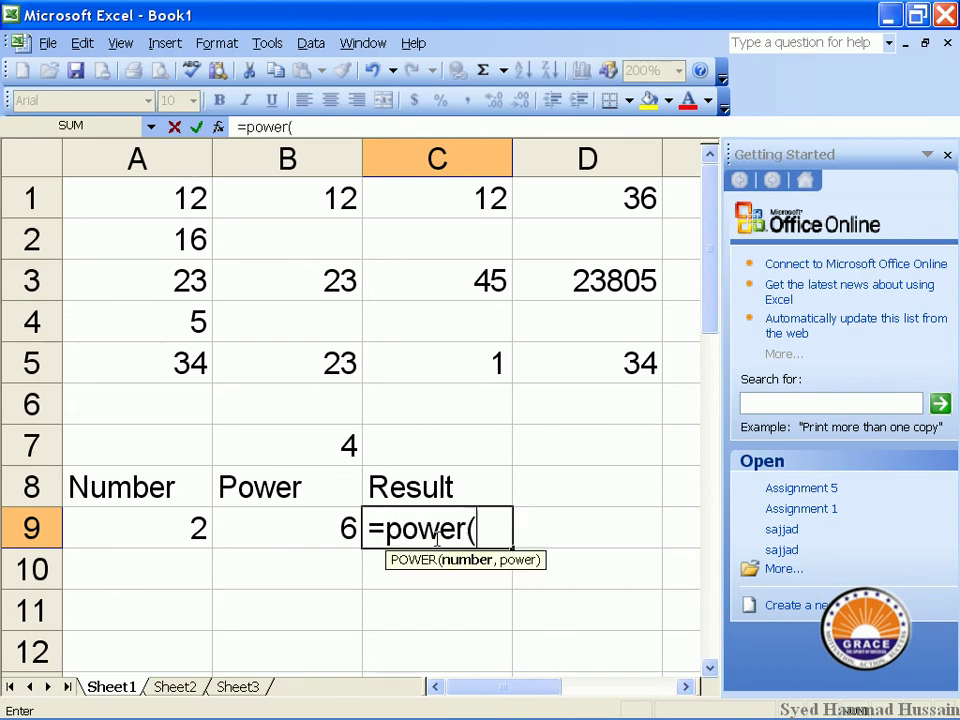
key("Left")
key("Left")
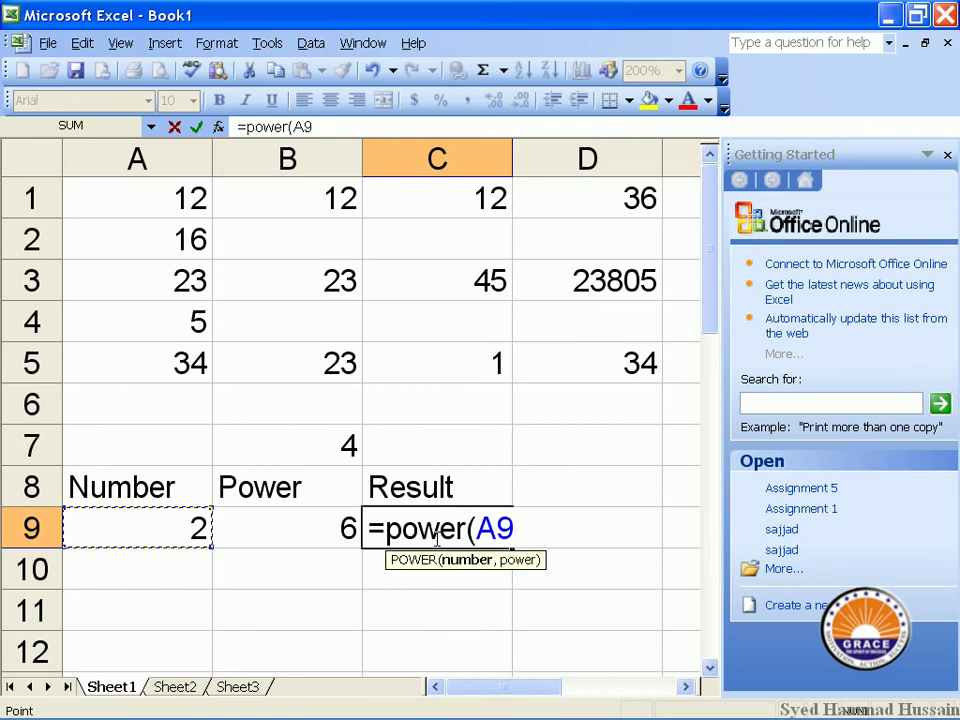
type(",")
key("Left")
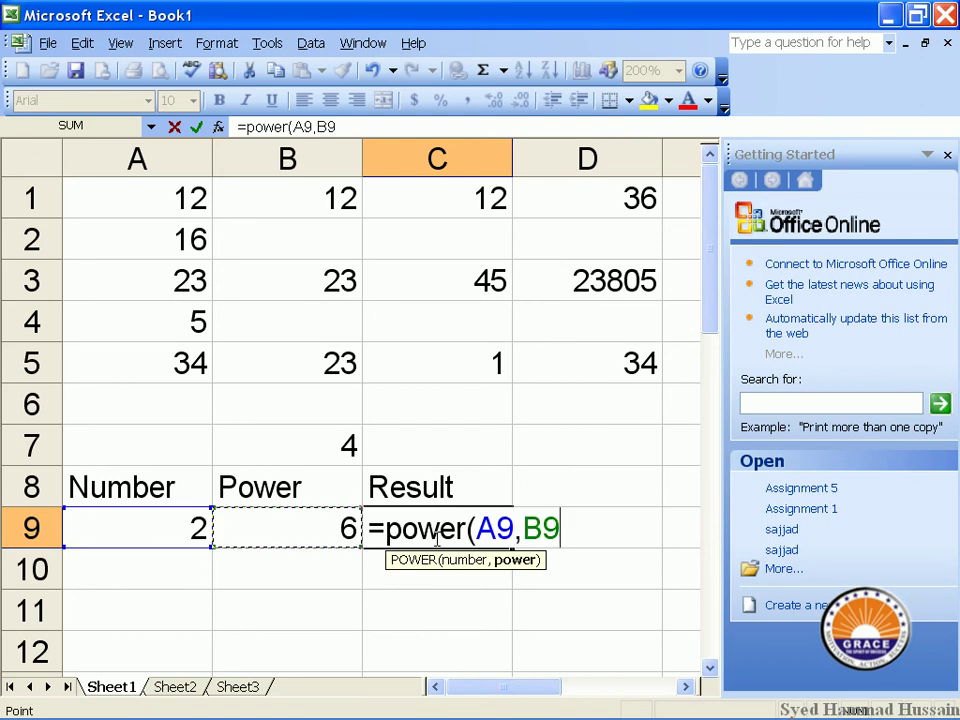
type(")")
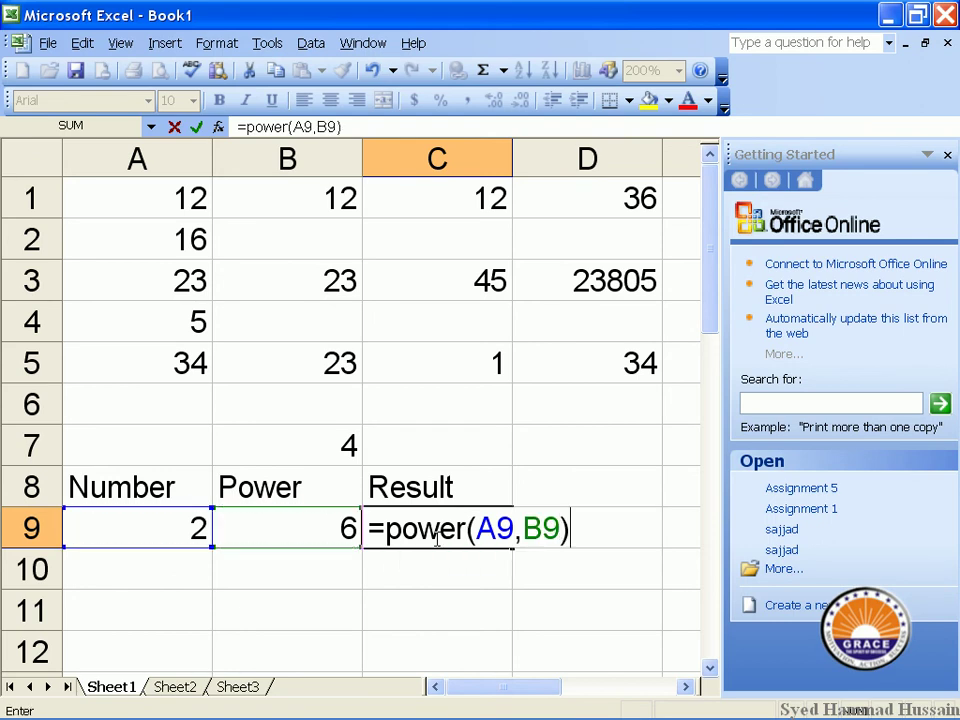
key("Return")
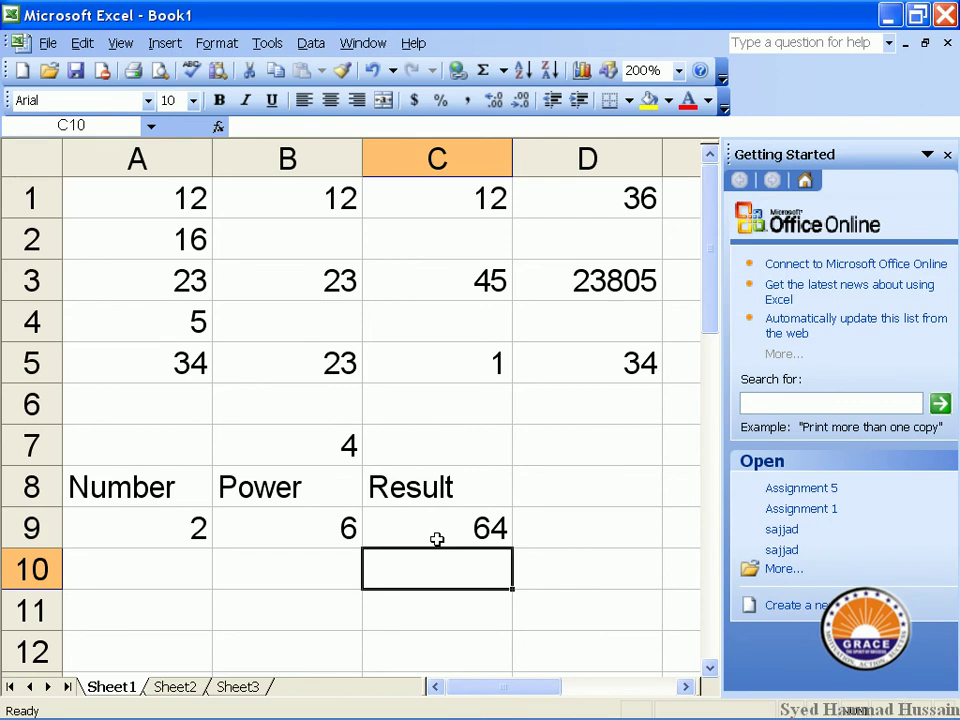
key("Left")
key("Left")
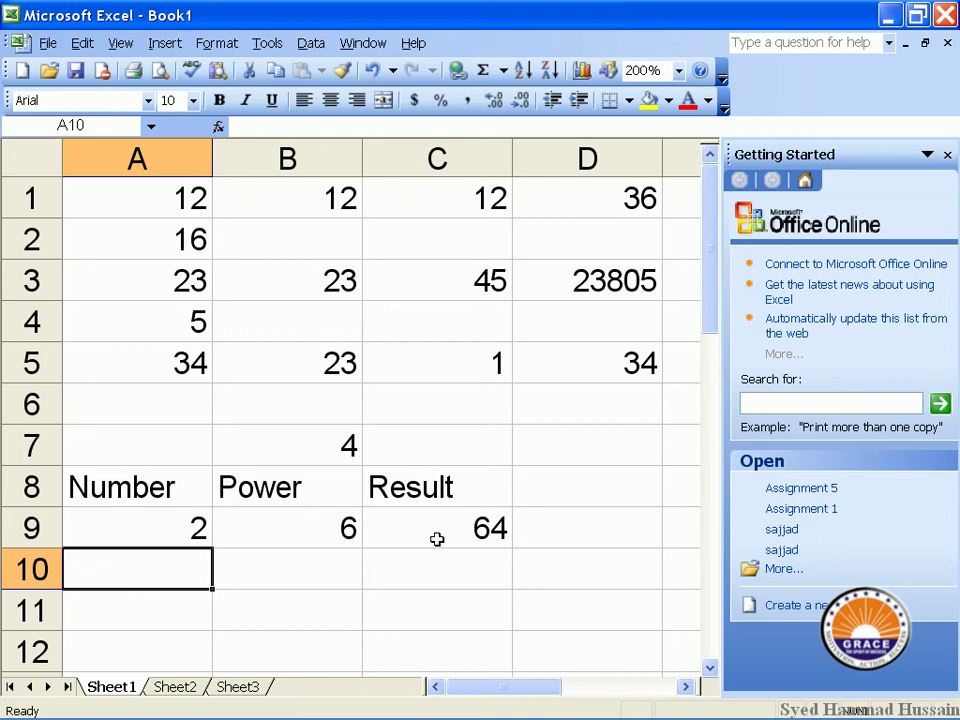
Enter =2*2*2*2*2*2 in A10 so it displays 64
type("=")
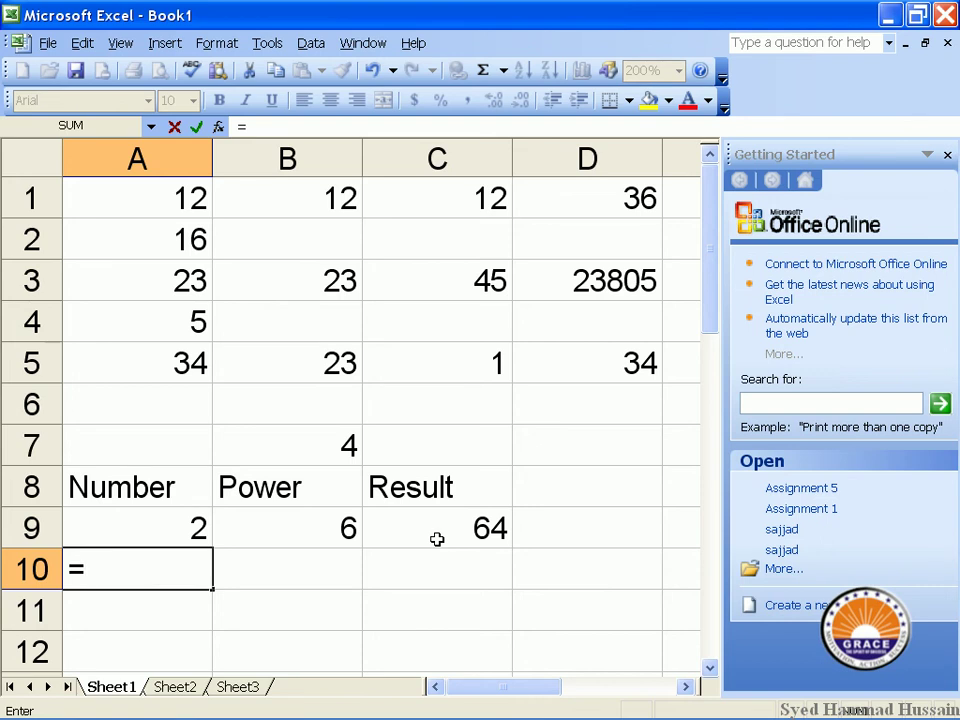
type("2,2,2,2,")
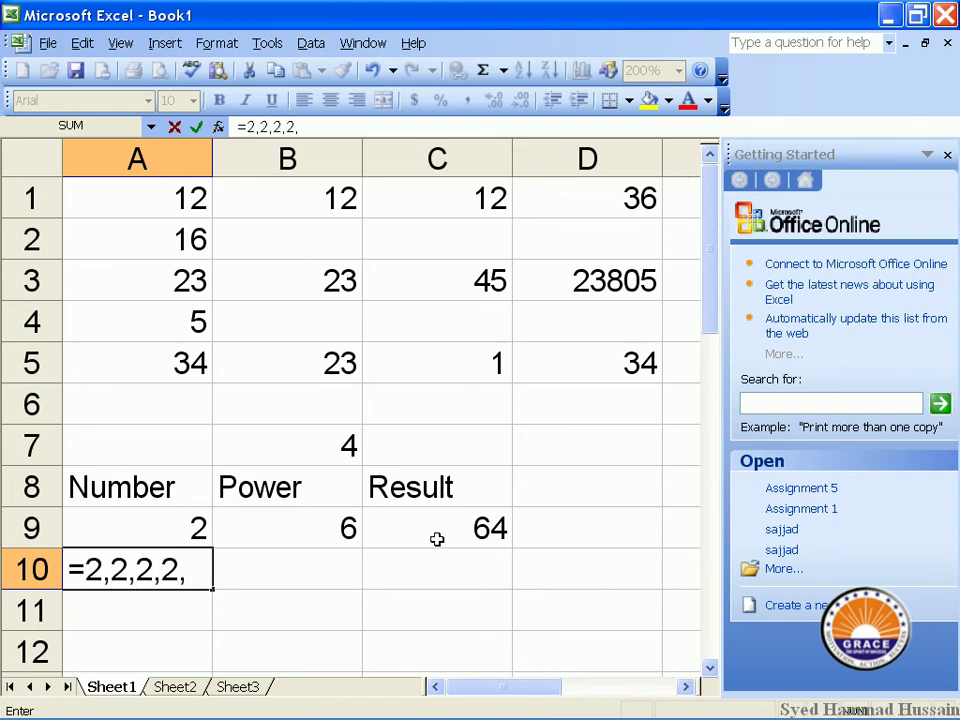
type("2,2,")
key("BackSpace")
key("BackSpace")
key("BackSpace")
key("BackSpace")
key("BackSpace")
key("BackSpace")
key("BackSpace")
key("BackSpace")
key("BackSpace")
key("BackSpace")
key("BackSpace")
key("BackSpace")
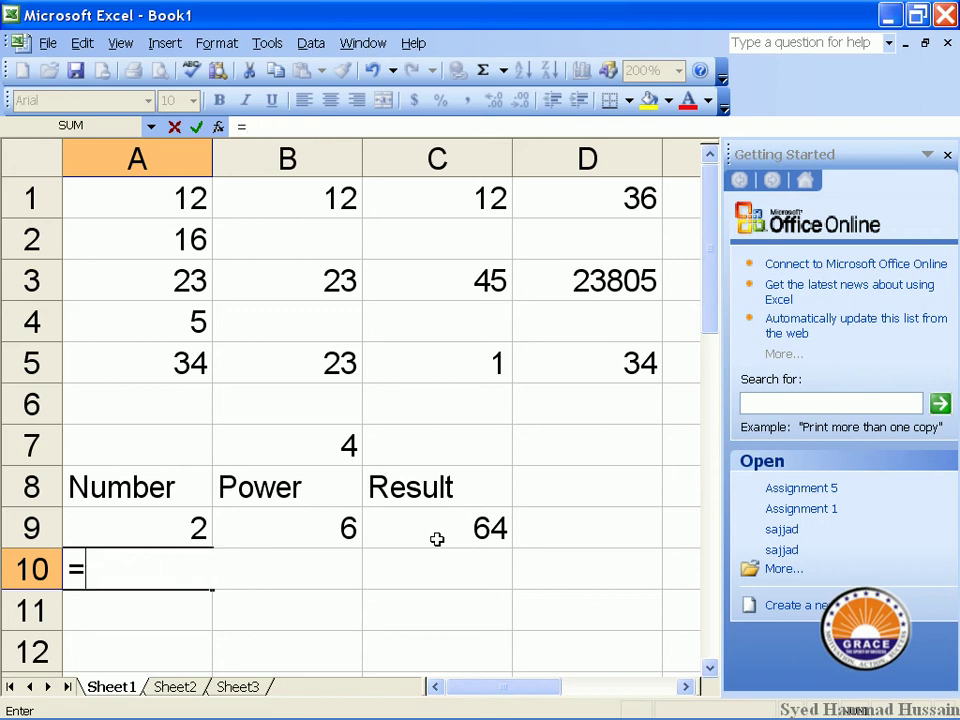
type("2")
type("*2*2*2*2*2")
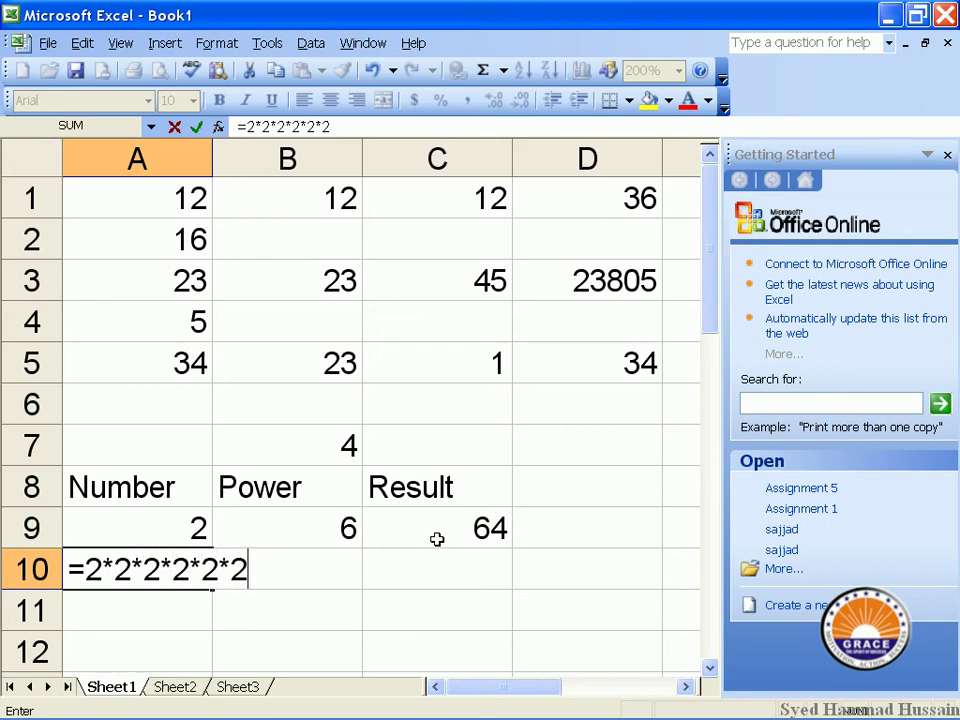
key("Return")
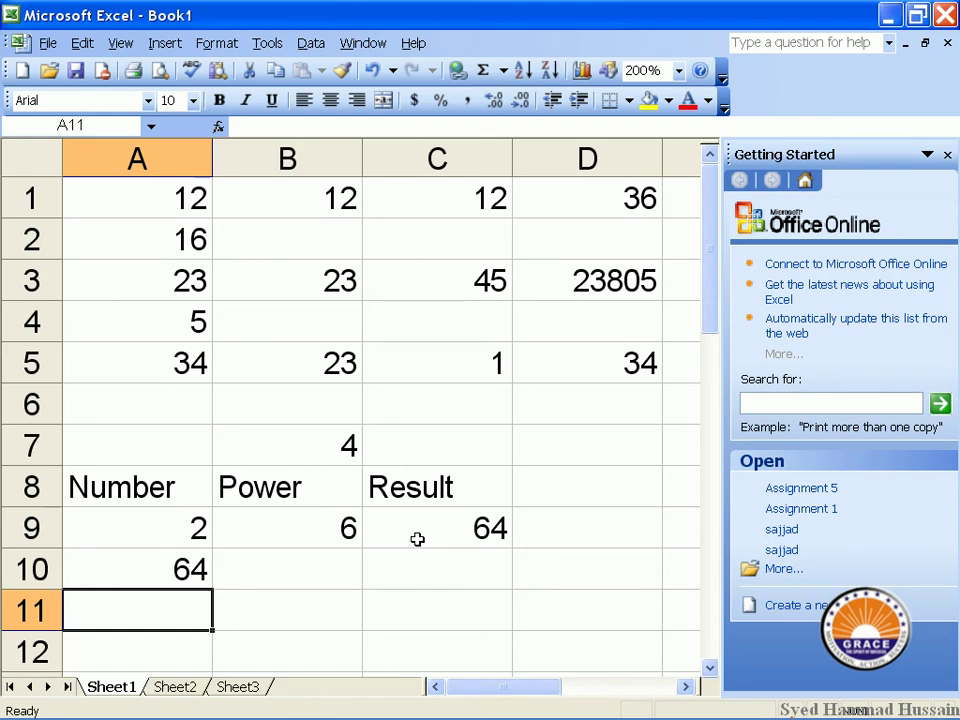
Clear the Number/Power/Result table in A8:D11 and select cell B8
left_click(162, 488)
left_click_drag(162, 488, 532, 596)
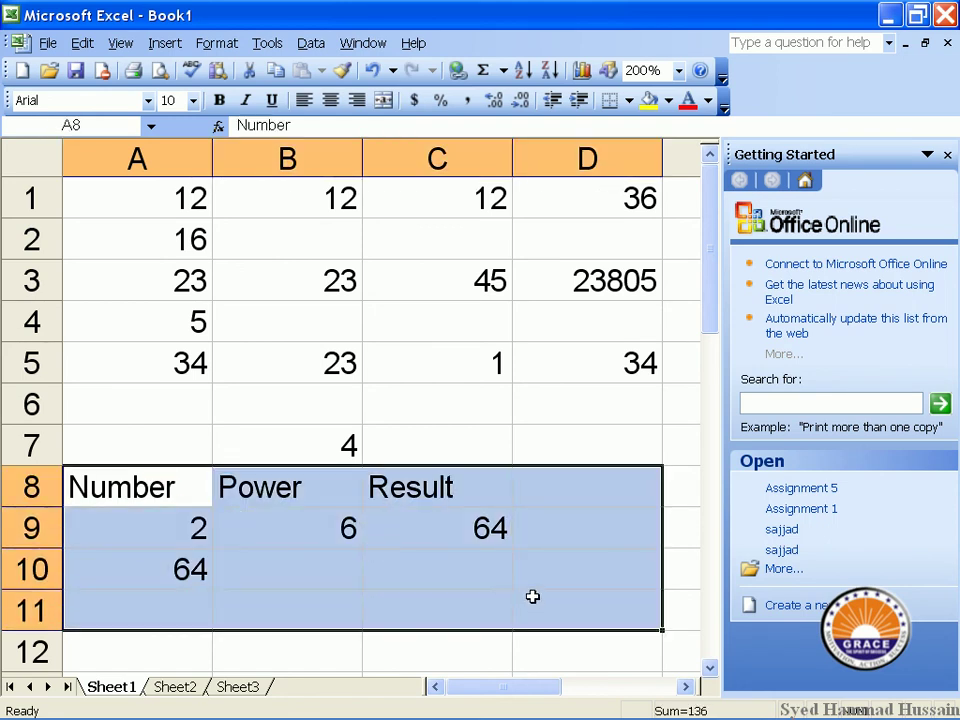
key("Delete")
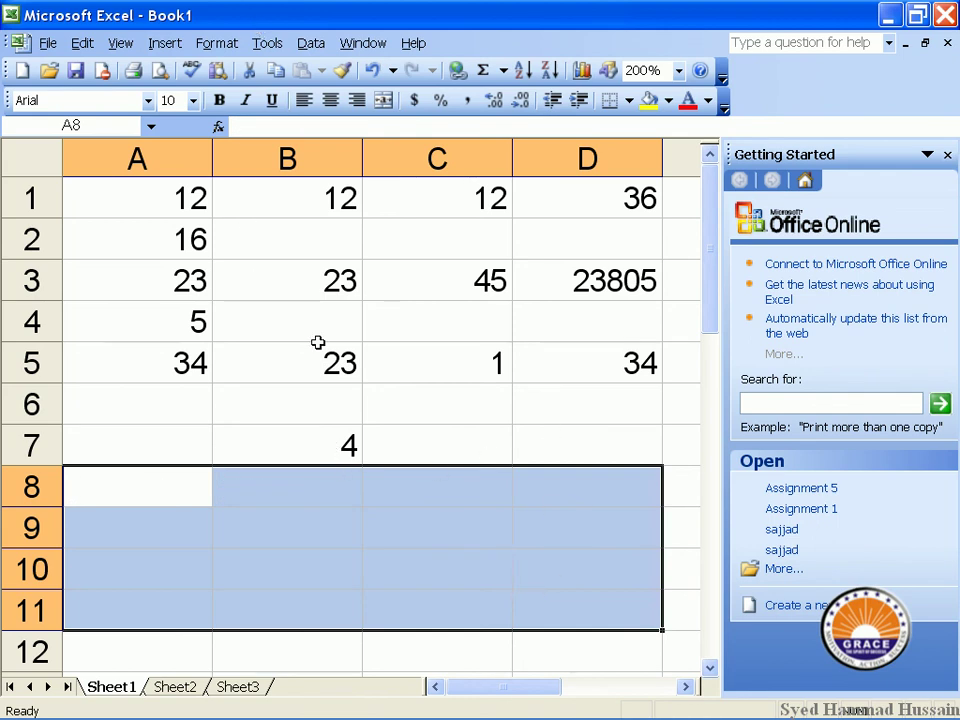
left_click(317, 338)
left_click(302, 480)
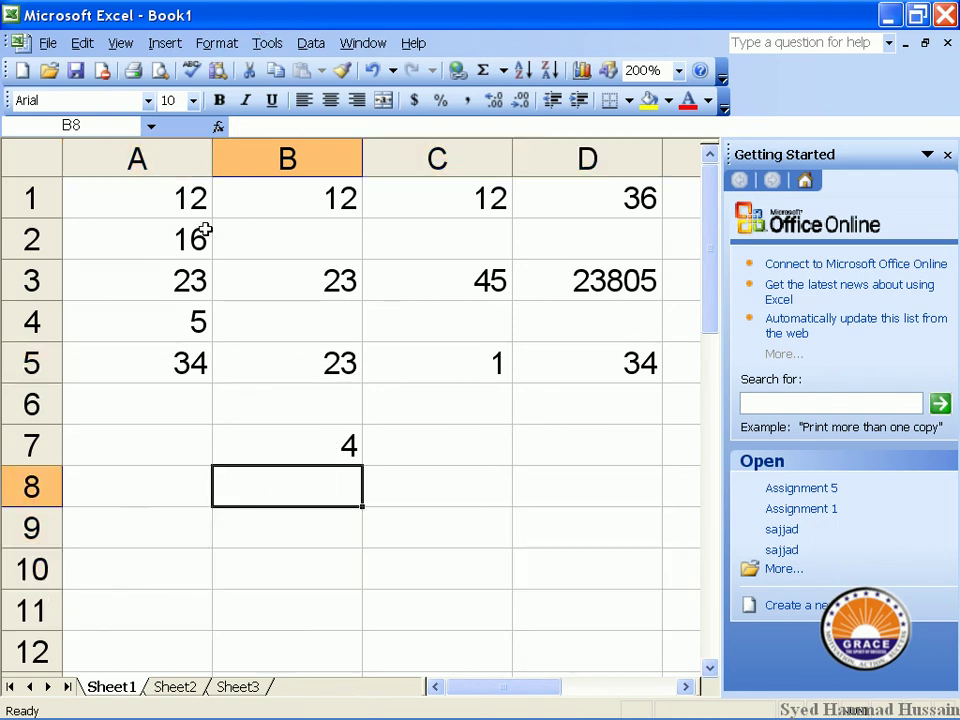
Open the Insert Function dialog for B8 from the expanded Insert menu
left_click(170, 44)
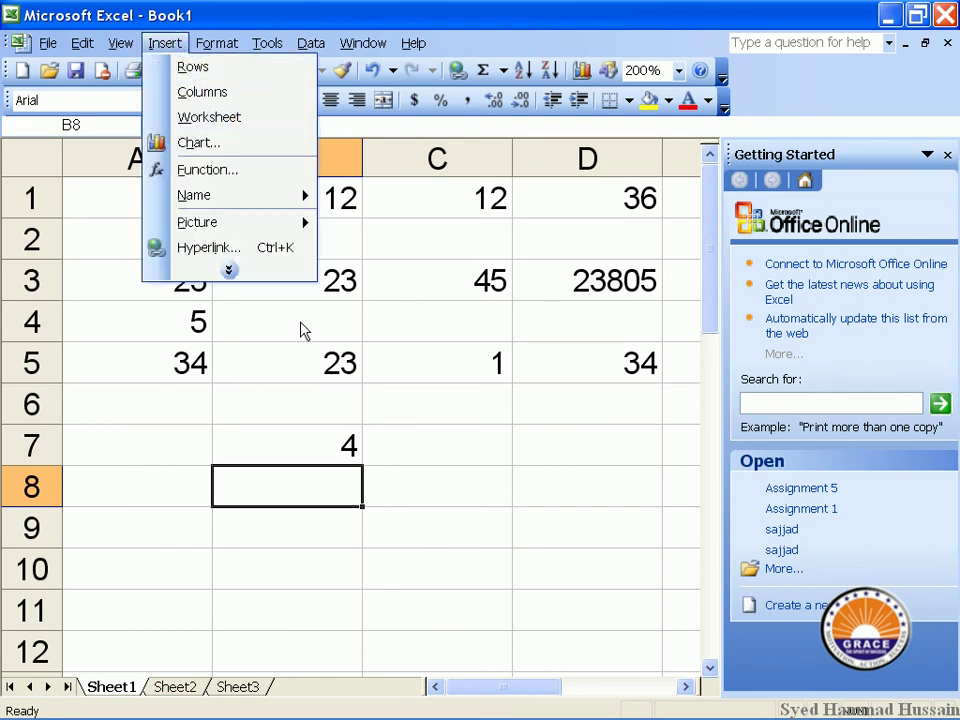
left_click(287, 275)
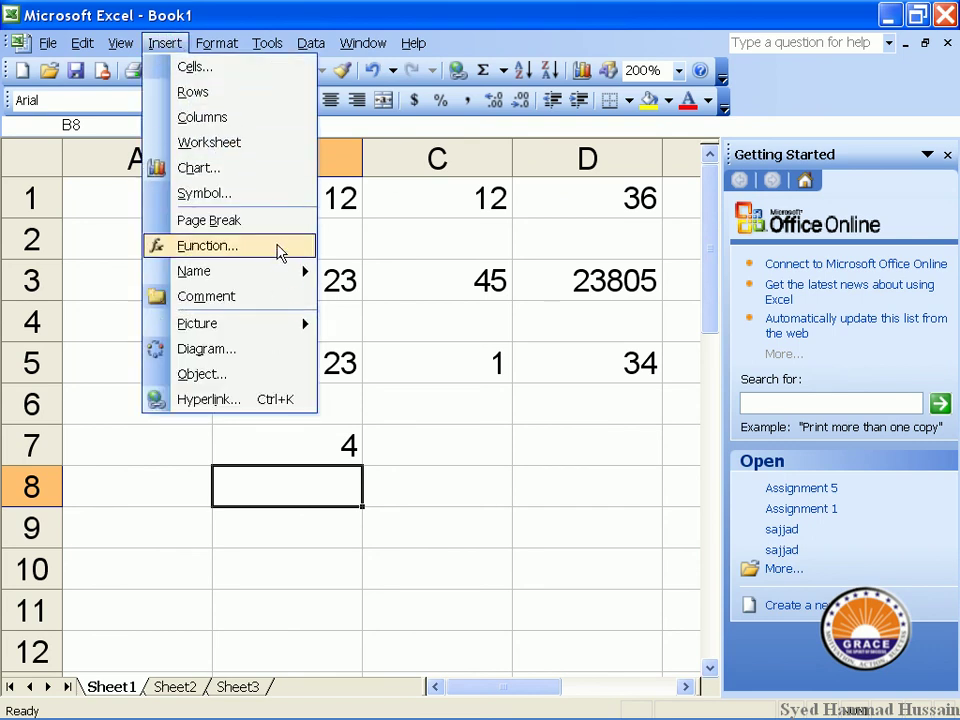
left_click(280, 252)
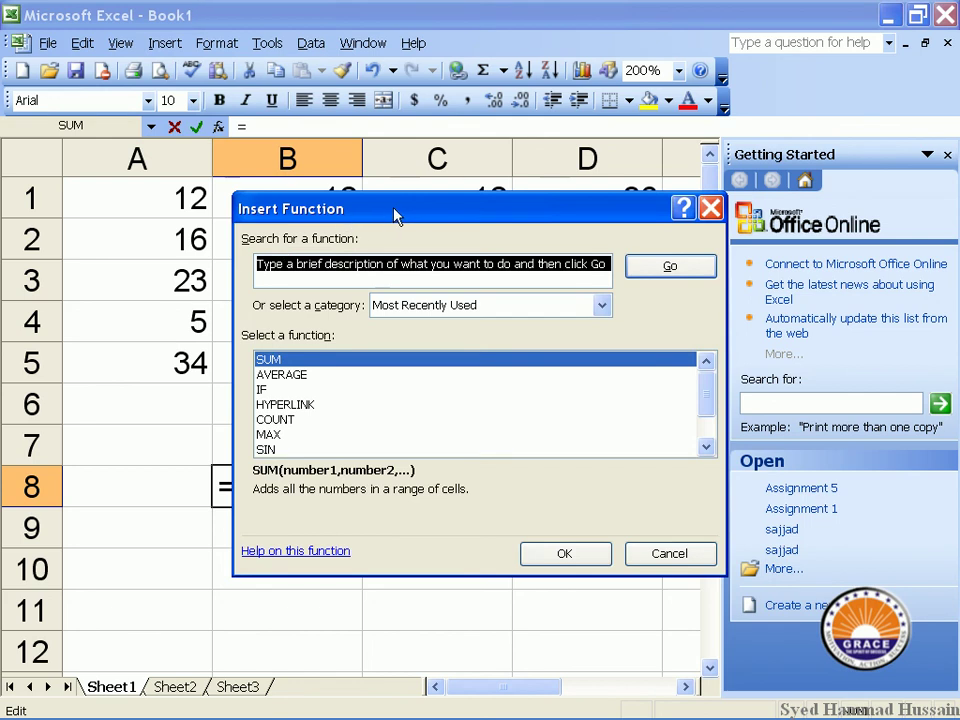
left_click_drag(395, 215, 331, 199)
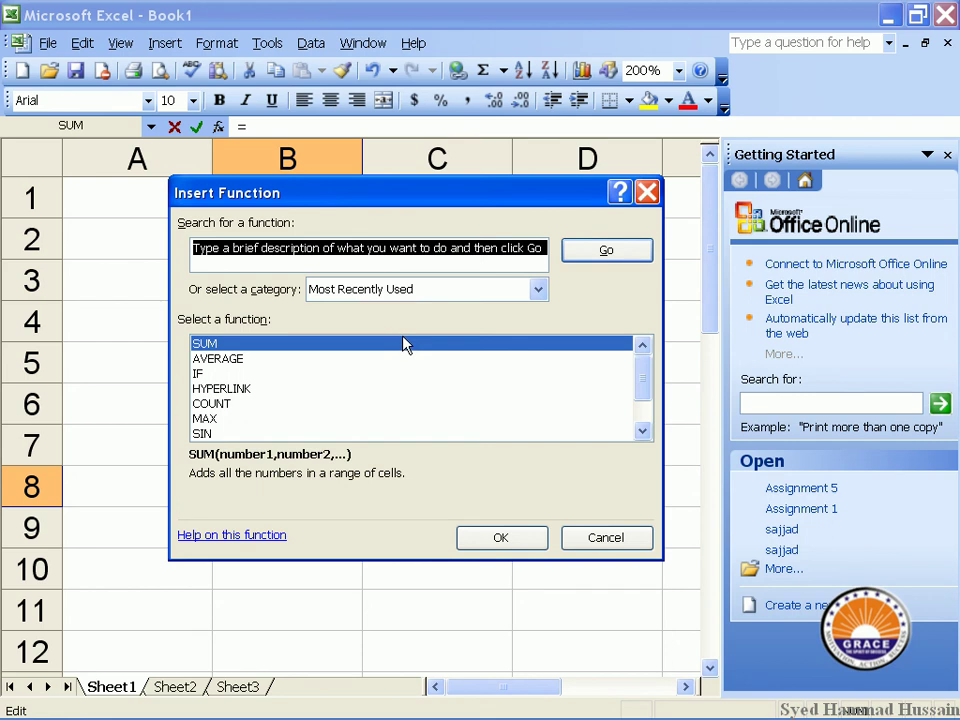
Browse the All and Financial categories, reading IPMT, IRR, PV, PPMT, PMT, SYD and VDB descriptions
left_click(538, 289)
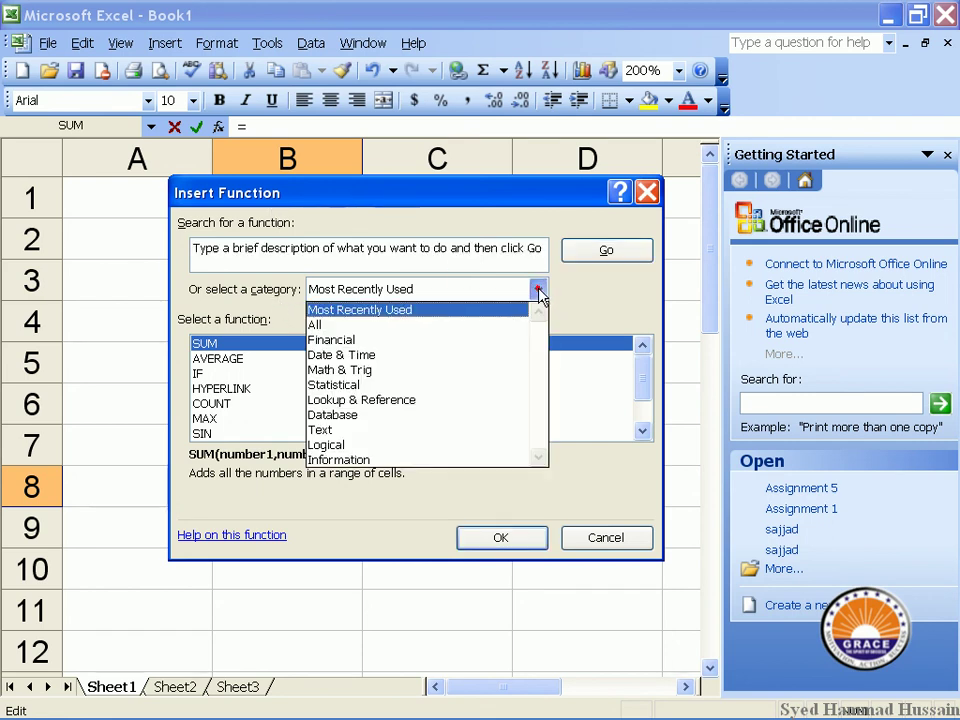
left_click(441, 326)
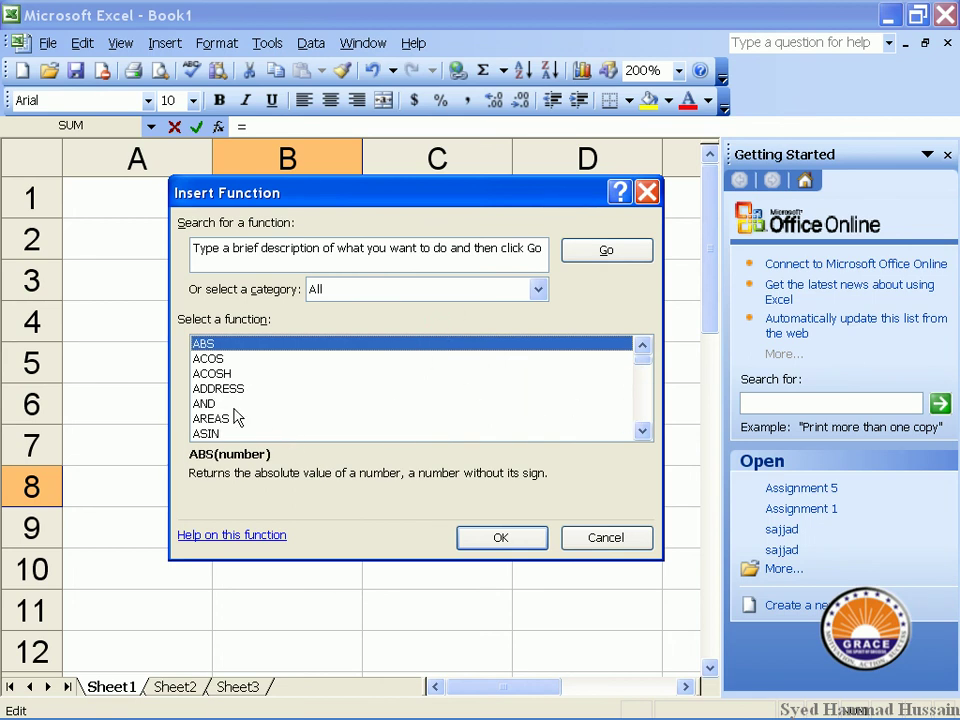
left_click(539, 291)
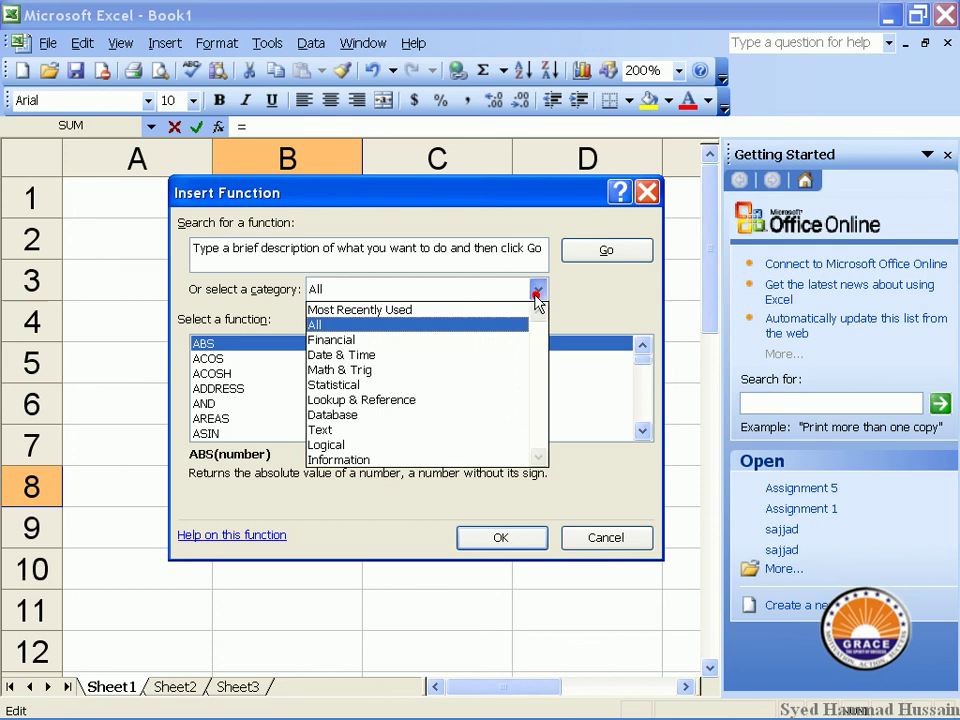
left_click(444, 337)
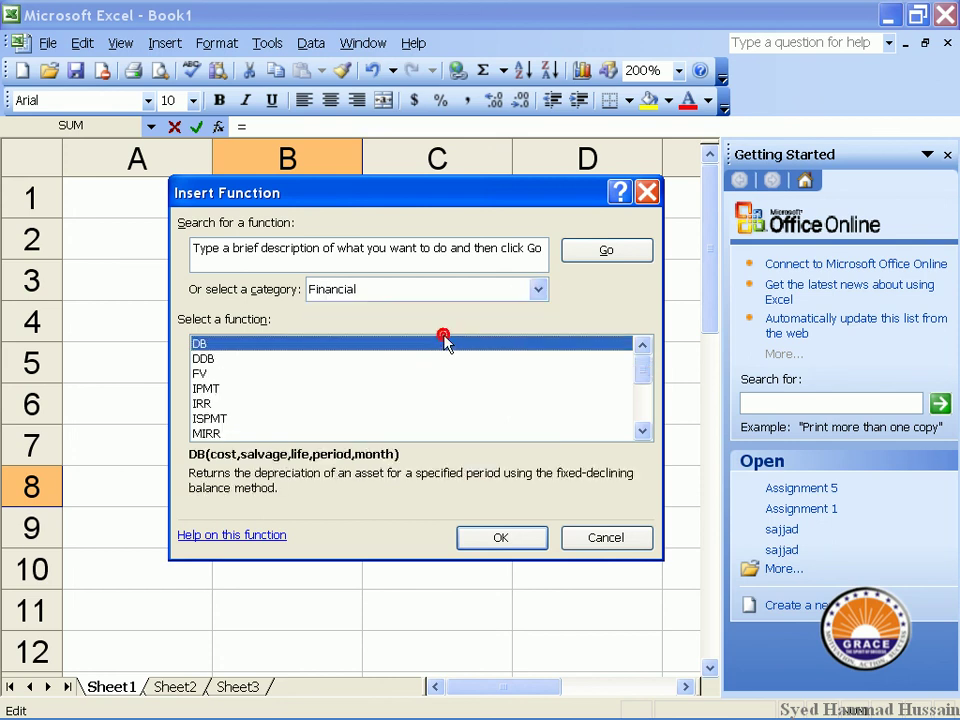
left_click(214, 388)
left_click(212, 403)
scroll(216, 425, "down", 2)
scroll(220, 420, "down", 1)
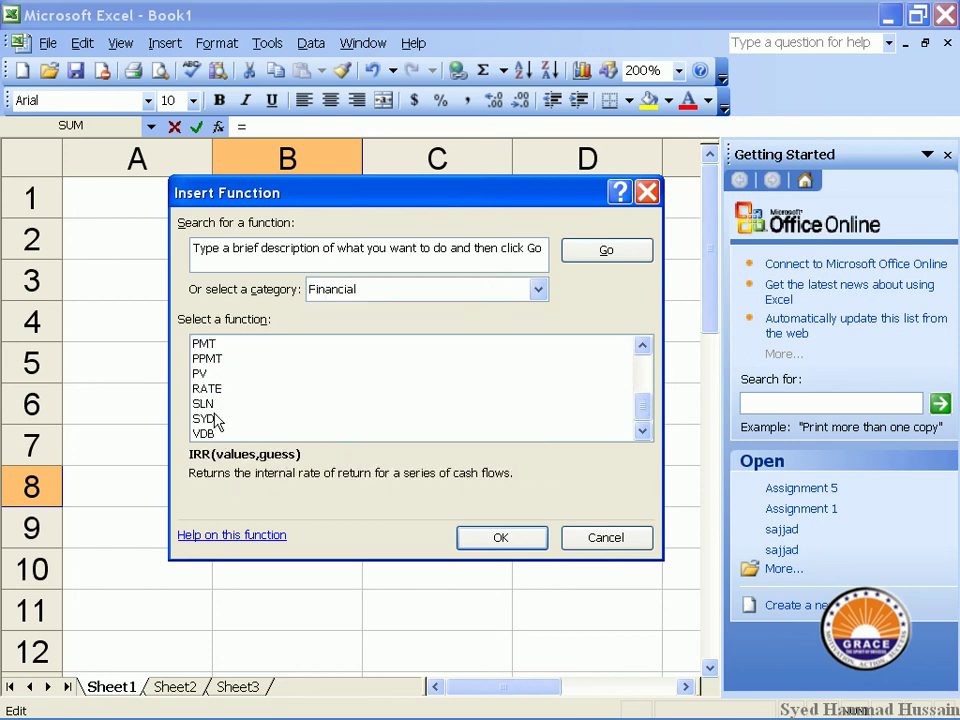
left_click(207, 388)
left_click(205, 374)
left_click(206, 358)
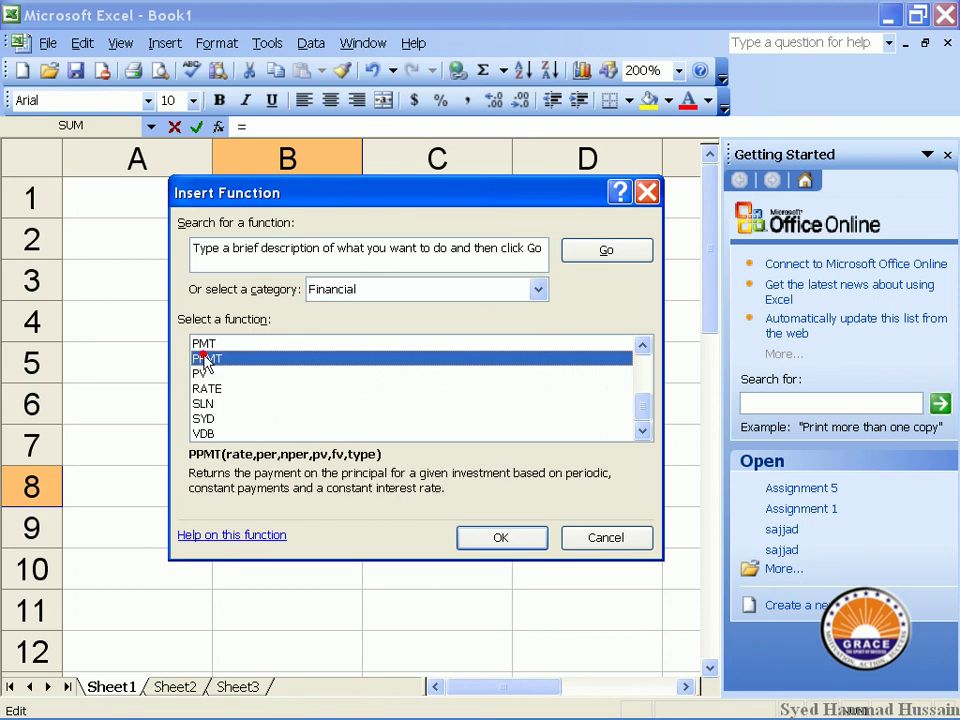
left_click(205, 343)
left_click(214, 418)
left_click(214, 433)
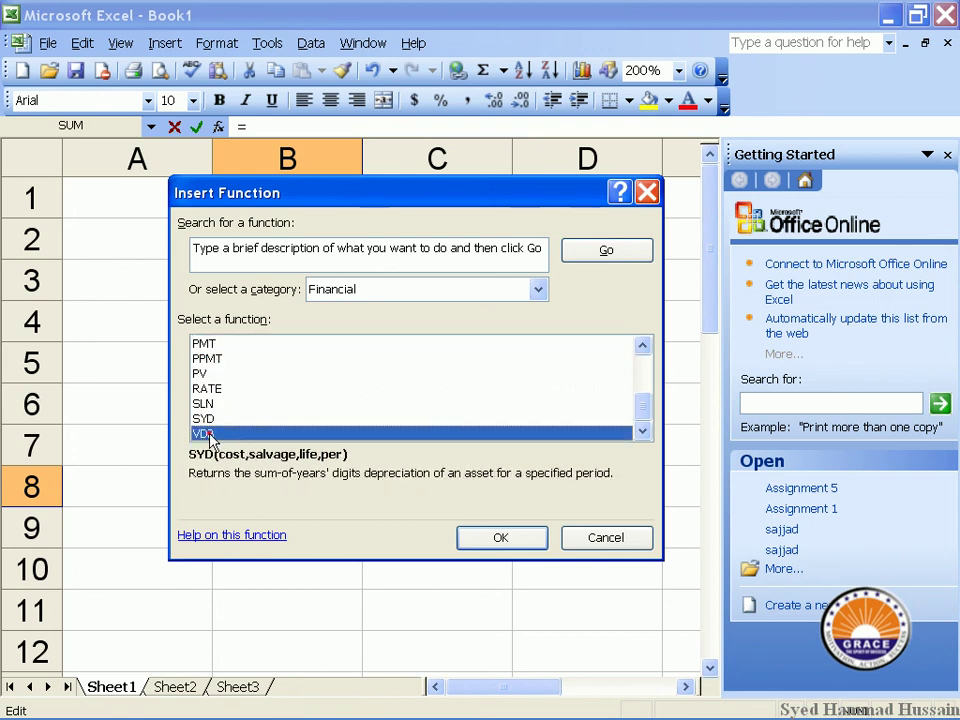
Browse Math & Trig down to POWER, then run Go to list Recommended functions
left_click(495, 287)
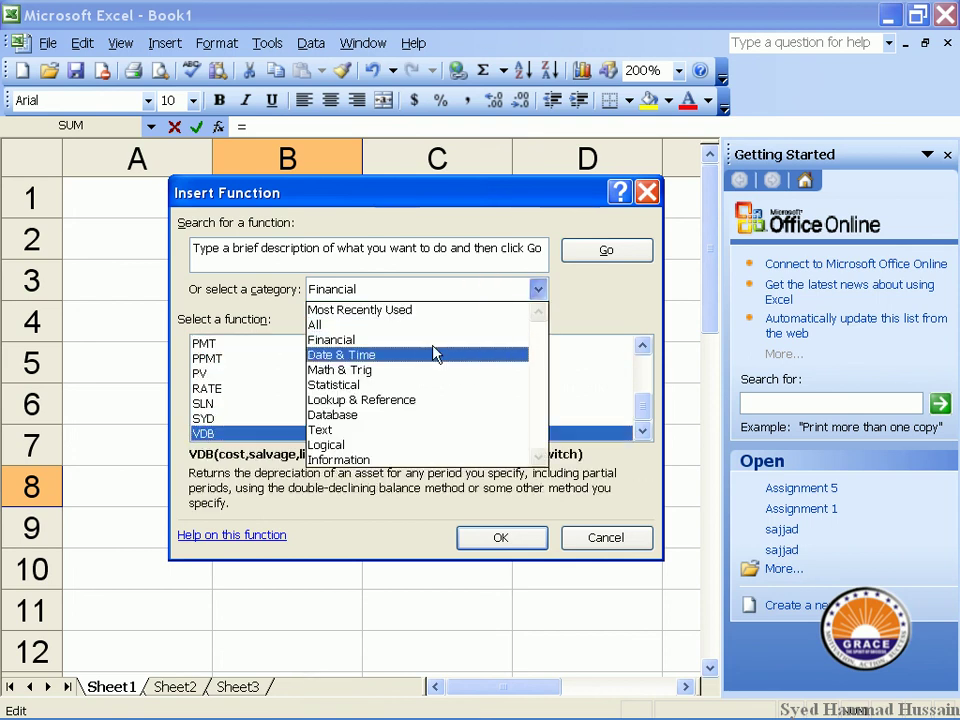
left_click(435, 373)
left_click(208, 418)
scroll(210, 407, "down", 5)
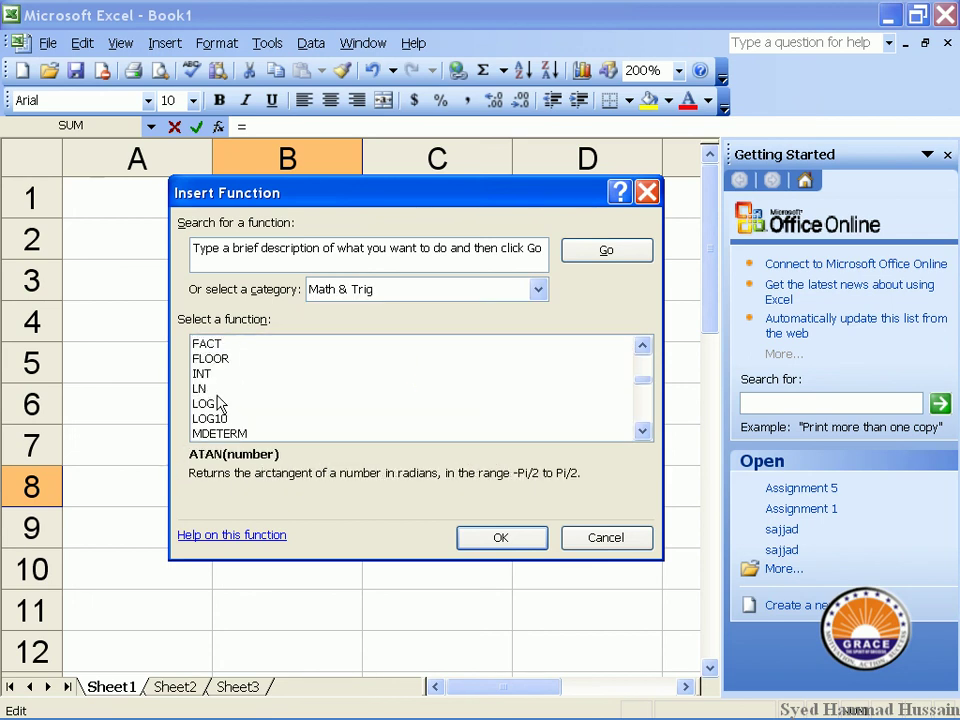
left_click(206, 389)
scroll(212, 420, "down", 1)
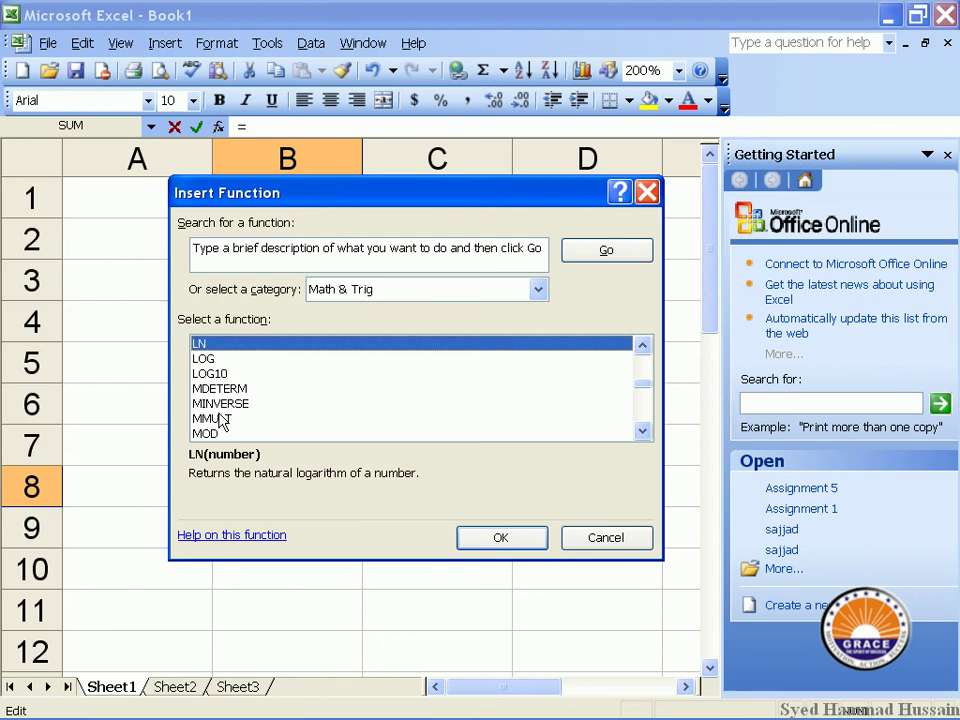
left_click(210, 433)
scroll(213, 438, "down", 2)
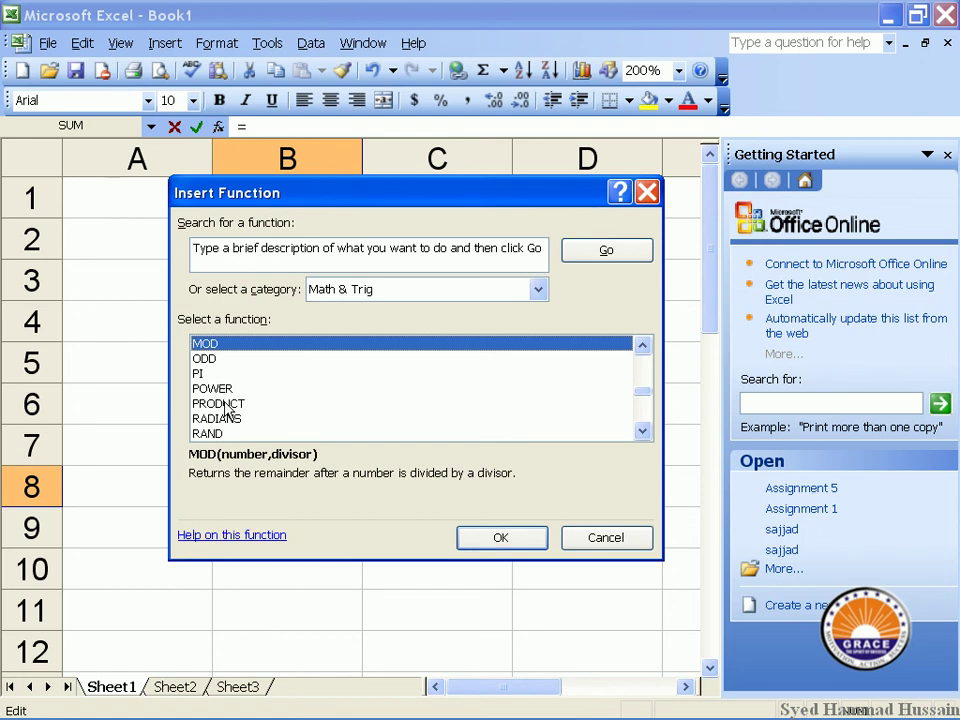
left_click(214, 388)
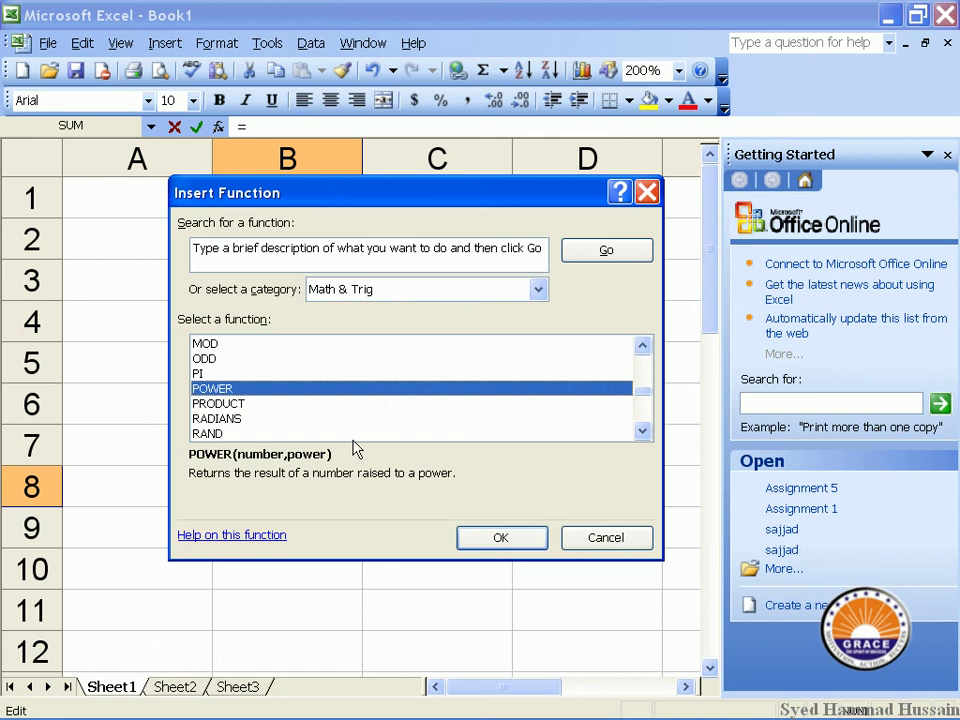
left_click(607, 252)
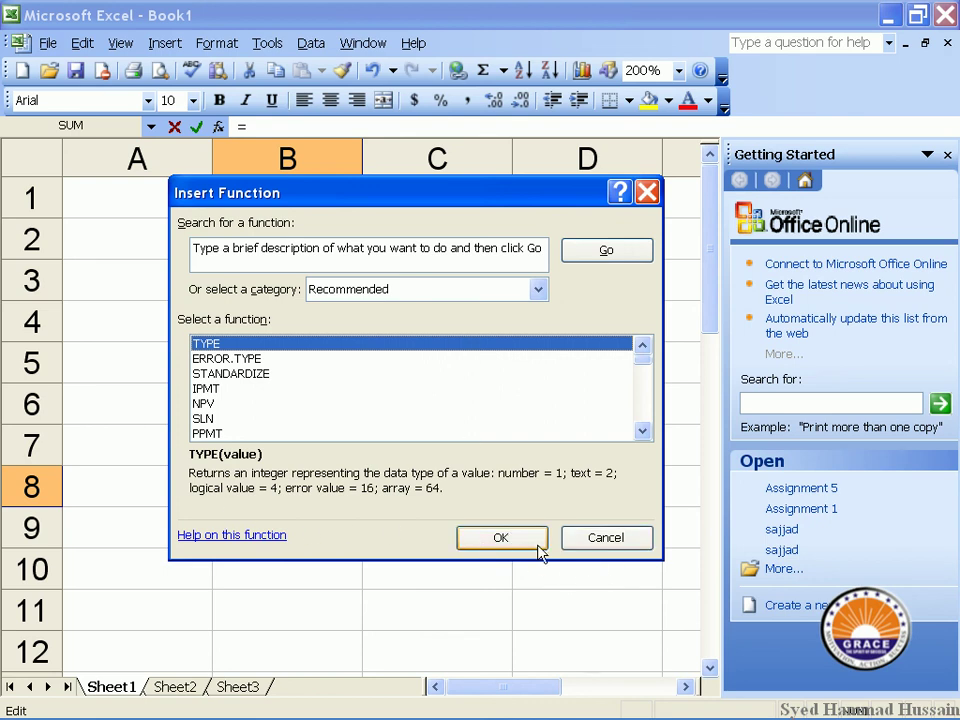
Jump to the end of the function list, preview DDB, and scroll back to the top
key("z")
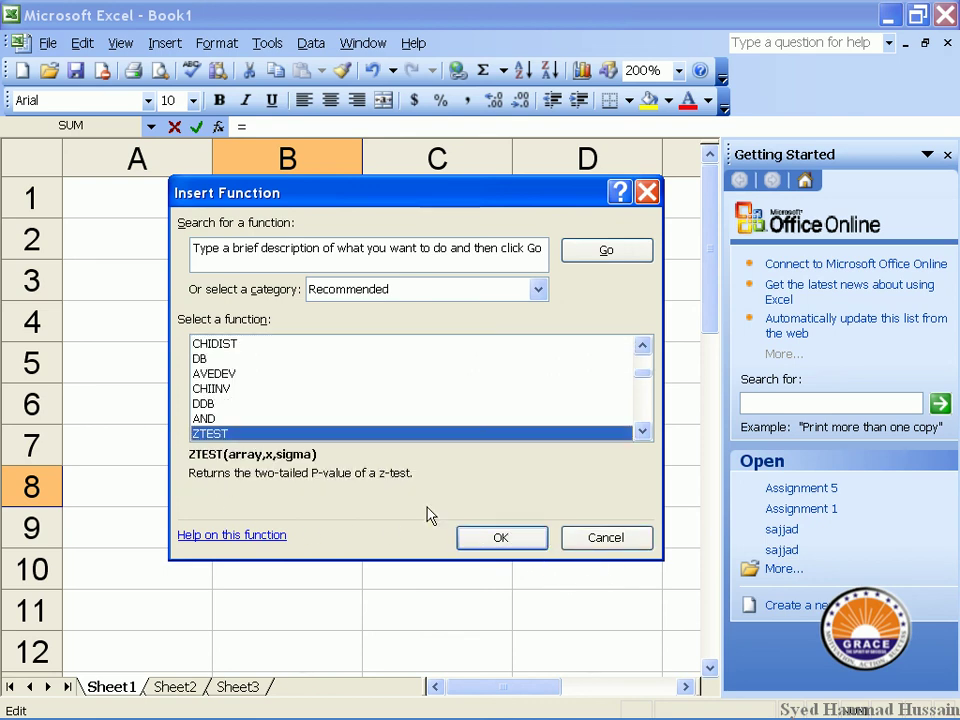
left_click(205, 403)
scroll(218, 408, "up", 2)
scroll(242, 386, "up", 1)
scroll(242, 388, "up", 1)
scroll(246, 388, "up", 2)
scroll(246, 382, "up", 2)
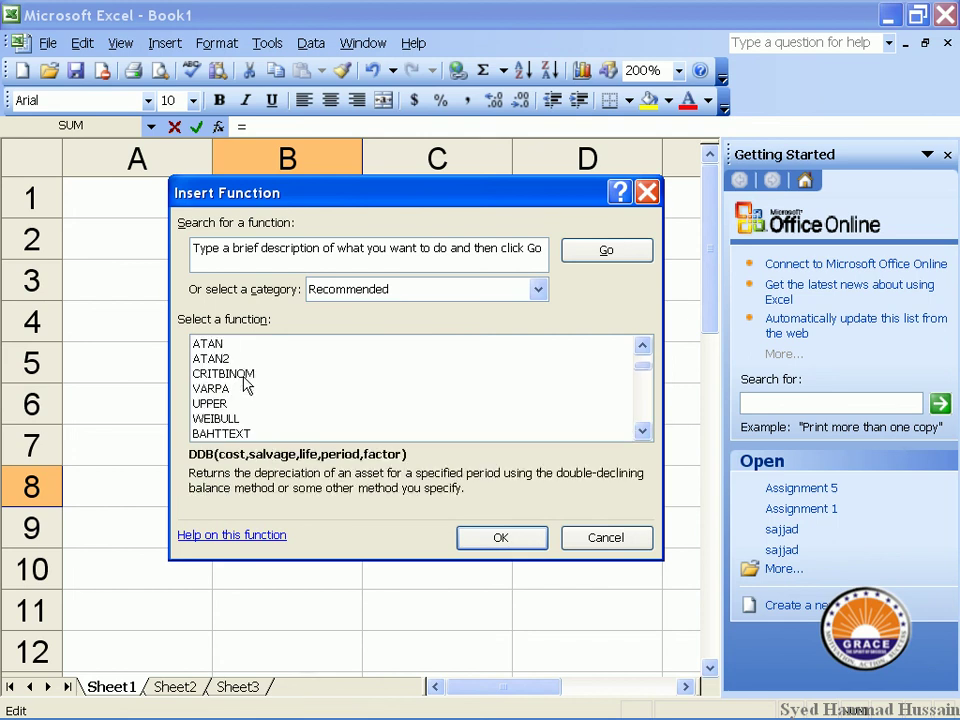
scroll(246, 386, "up", 2)
scroll(246, 386, "up", 1)
scroll(246, 386, "up", 1)
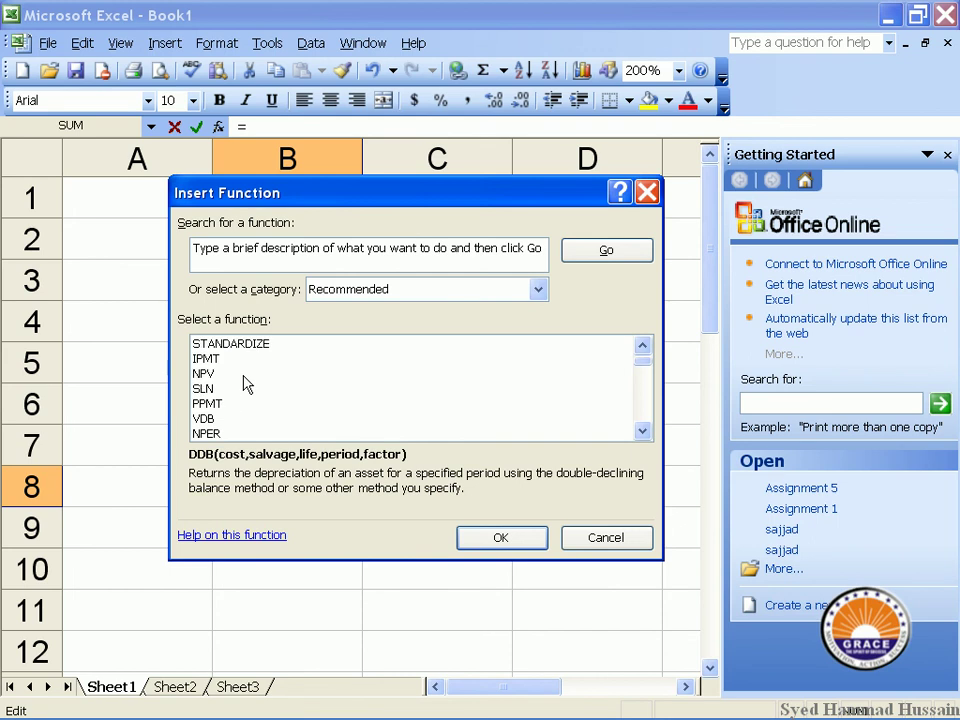
scroll(222, 405, "up", 1)
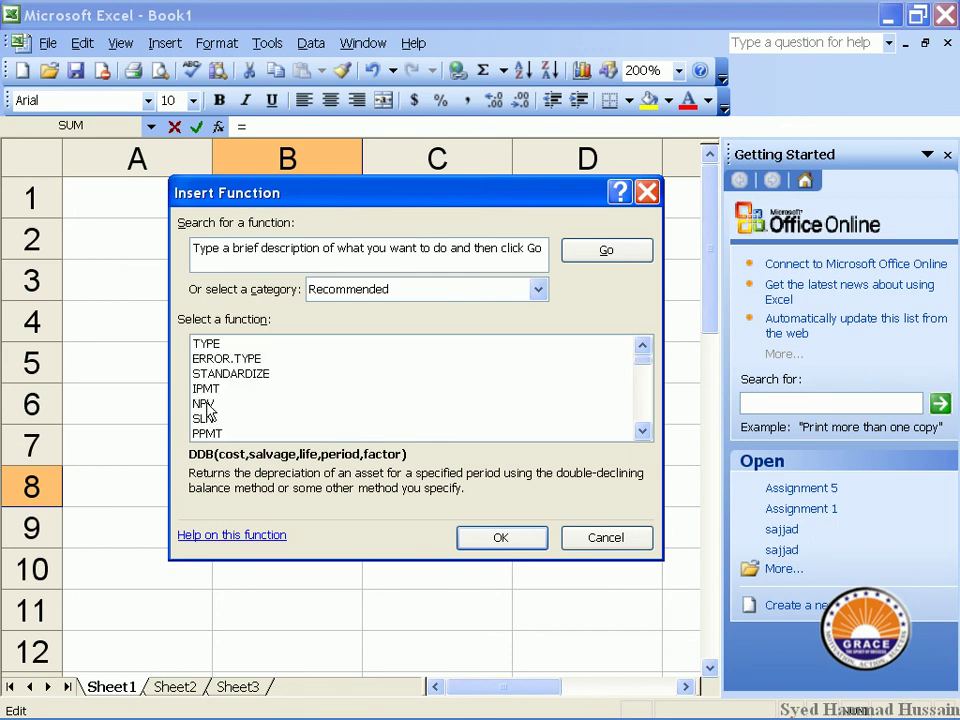
Switch the category to Math & Trig and select POWER after previewing ATAN and ATANH
left_click(497, 291)
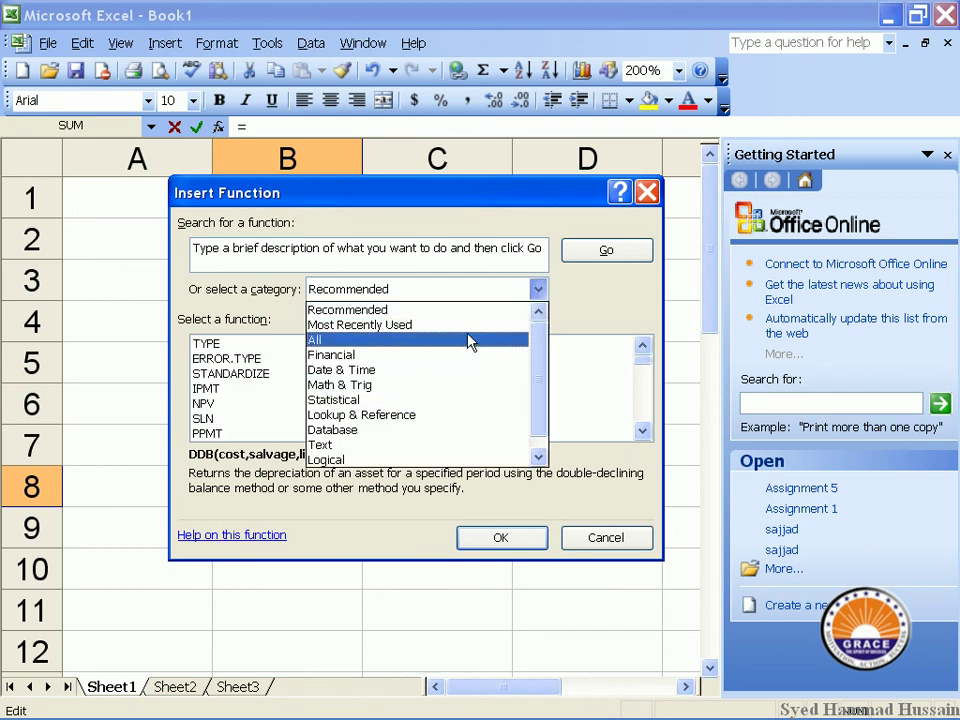
left_click(469, 385)
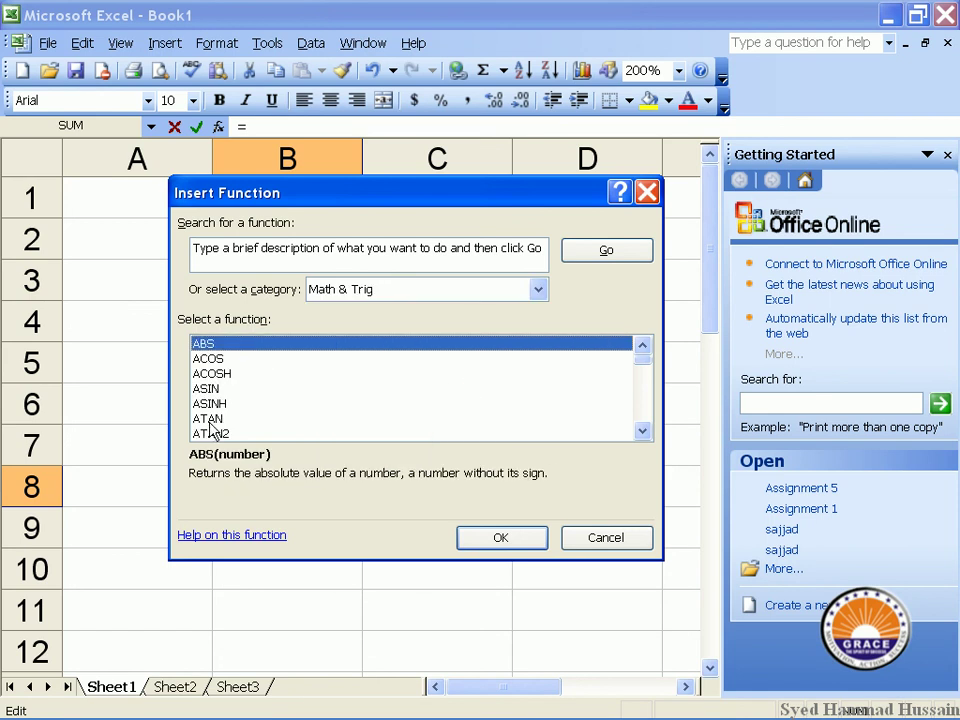
left_click(212, 419)
scroll(309, 438, "down", 2)
scroll(308, 437, "up", 1)
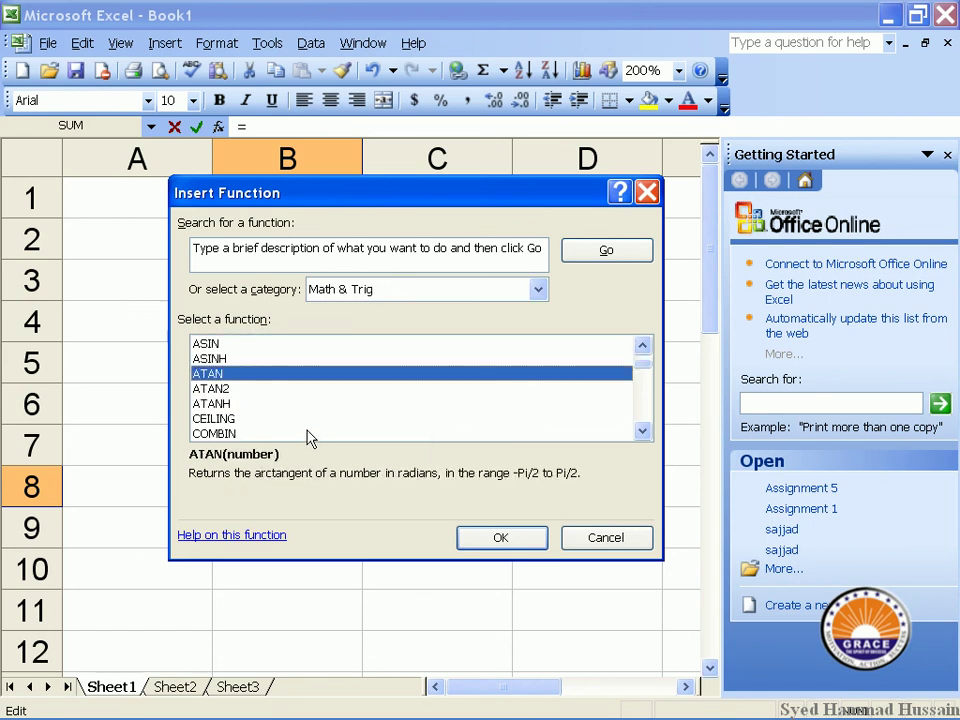
left_click(245, 403)
scroll(236, 413, "down", 2)
scroll(230, 410, "down", 2)
scroll(230, 410, "down", 2)
scroll(230, 410, "down", 1)
left_click(228, 391)
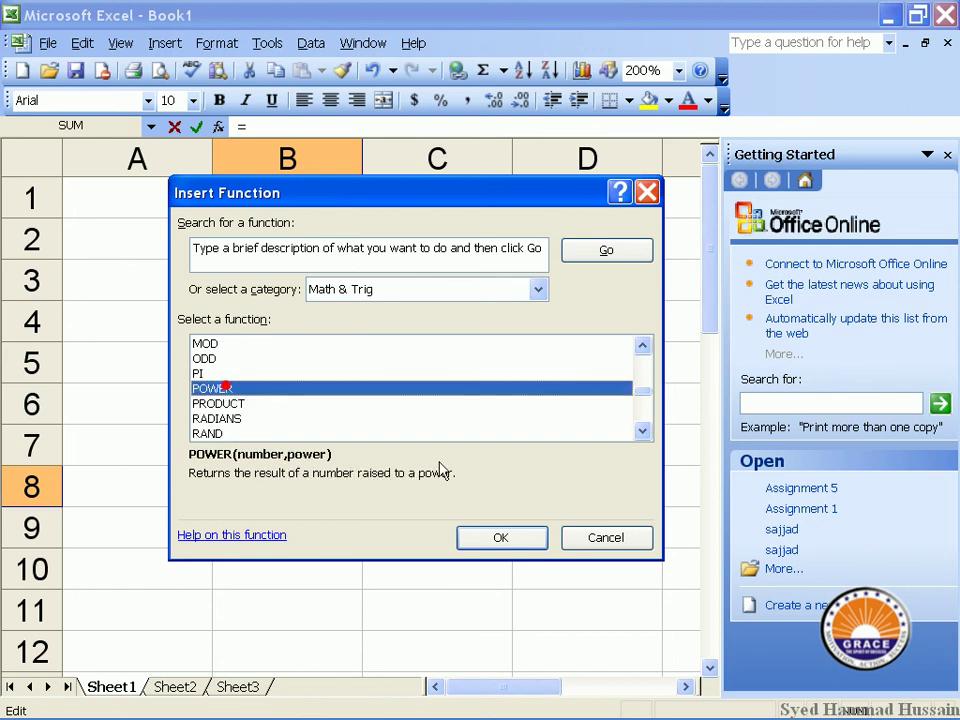
Confirm POWER and enter Number 2 and Power 6 in Function Arguments
left_click(500, 540)
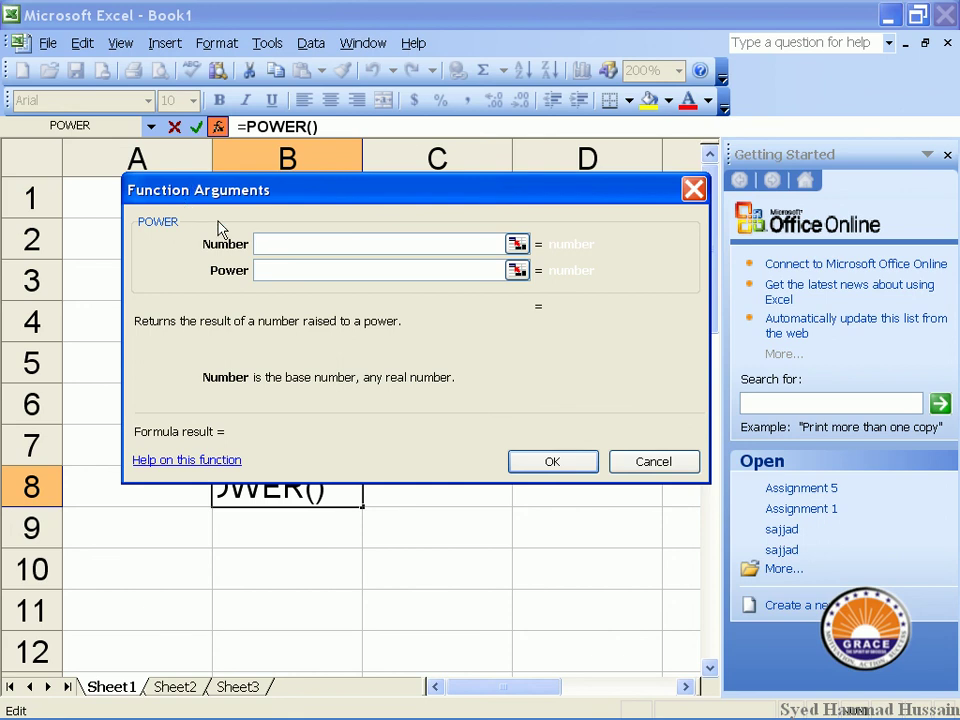
type("2")
left_click(363, 270)
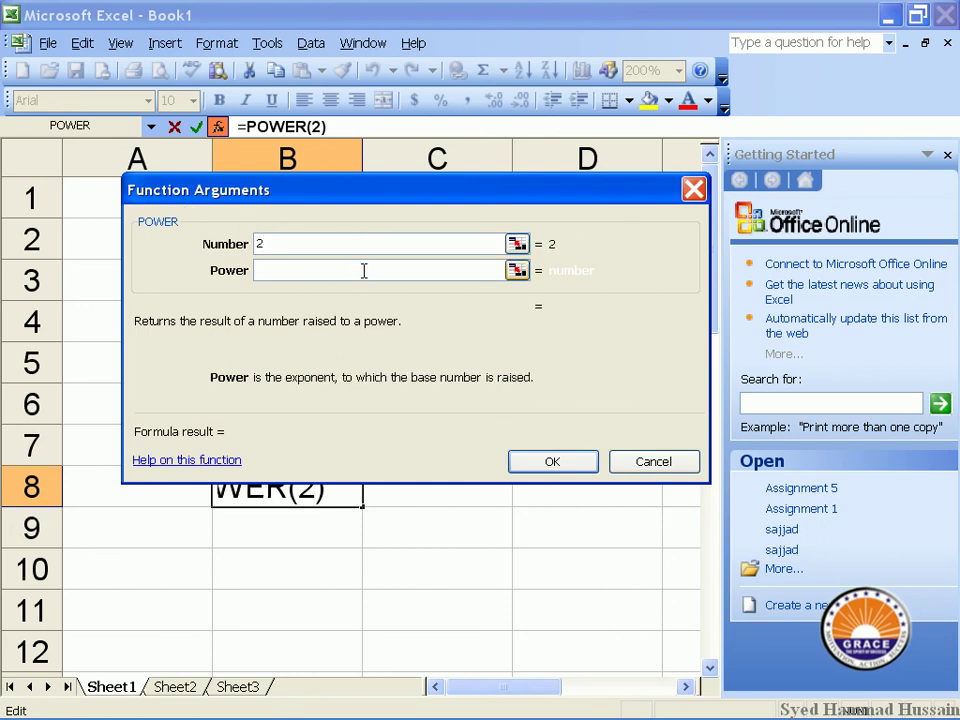
type("6")
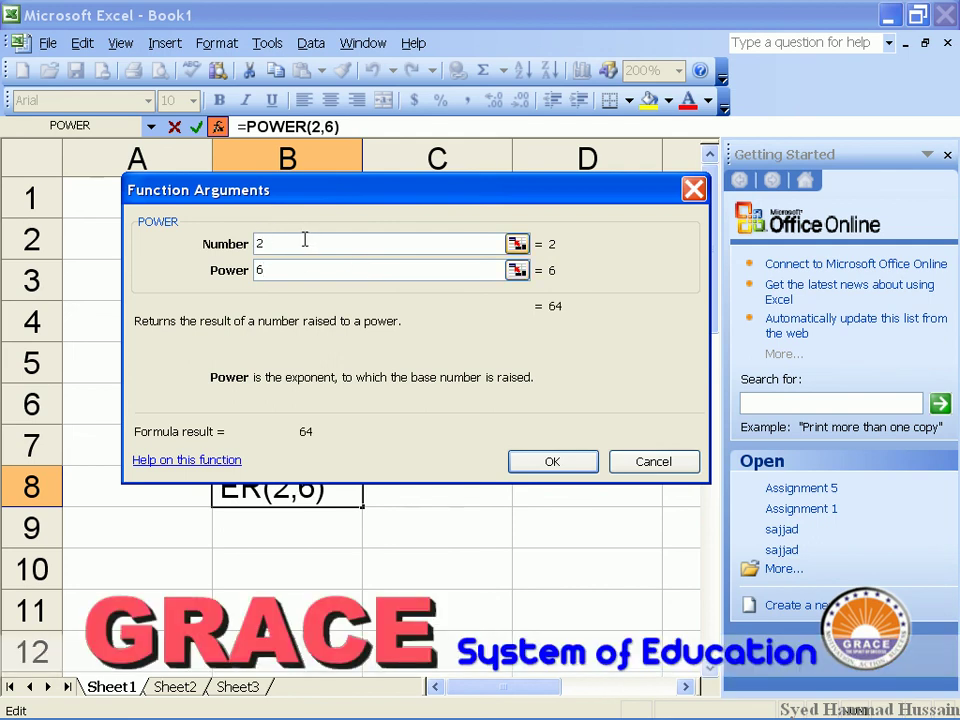
left_click_drag(357, 191, 357, 62)
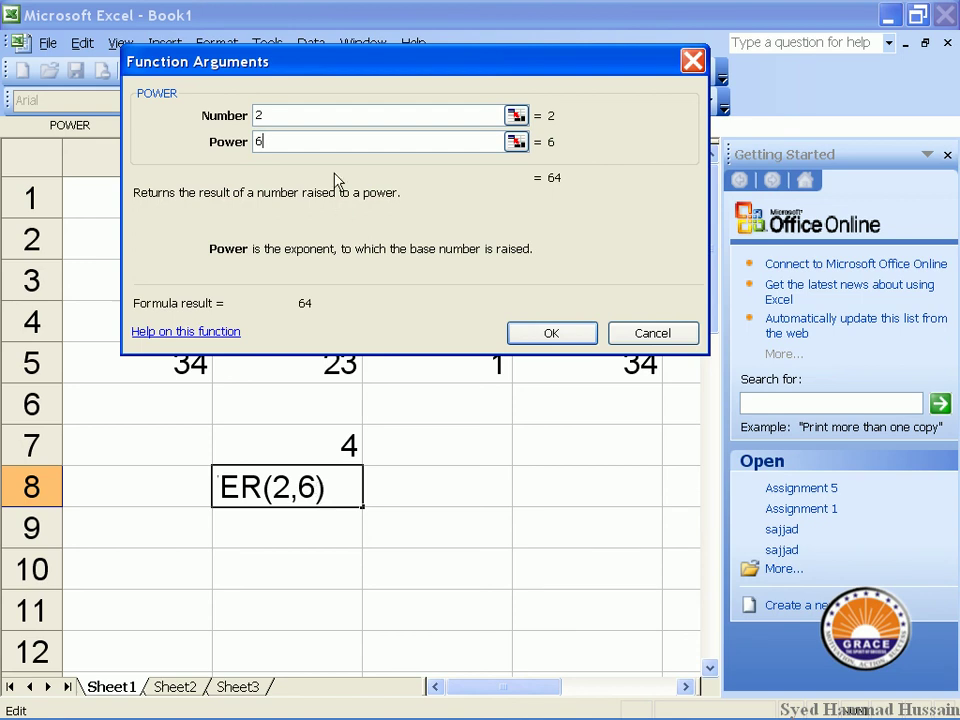
left_click_drag(206, 57, 202, 93)
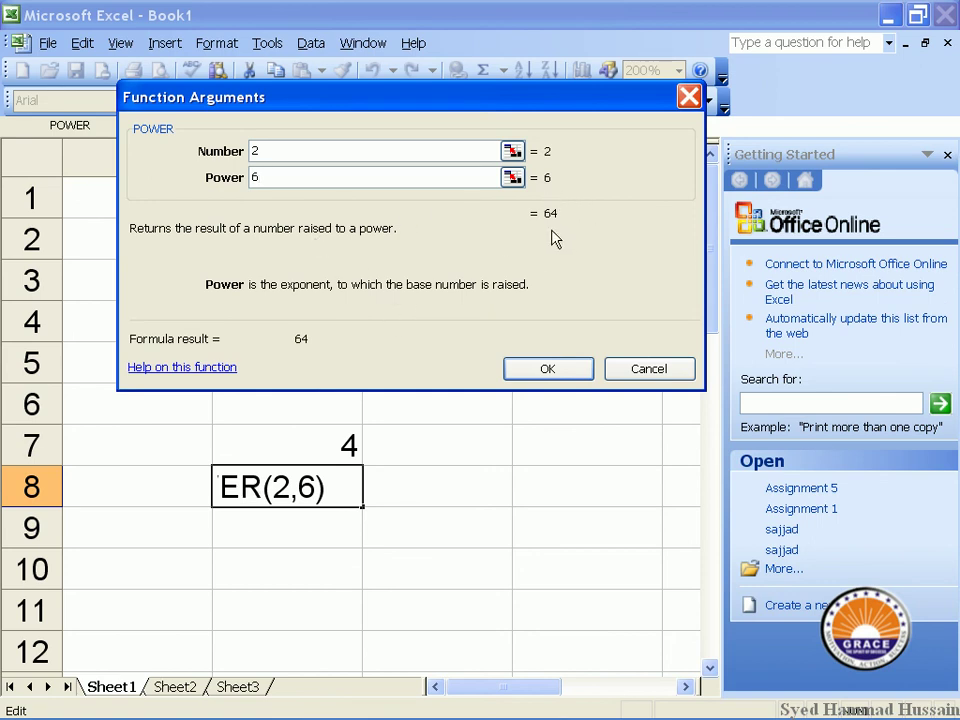
Try exponents 8, 23 and 12, settle on 5, and finish so B8 shows 32
double_click(280, 177)
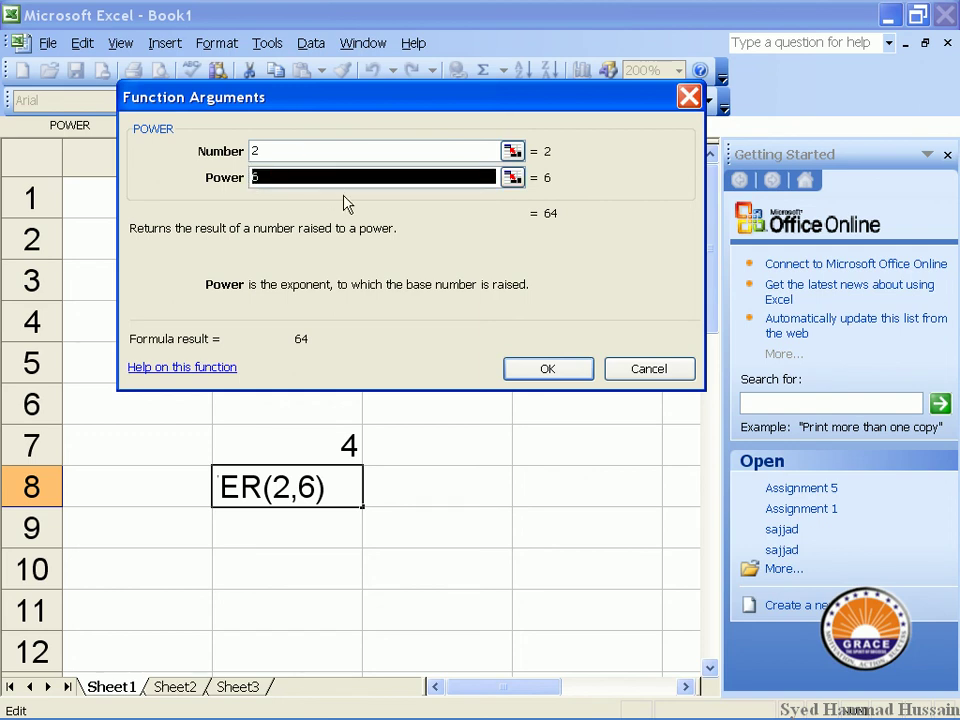
type("8")
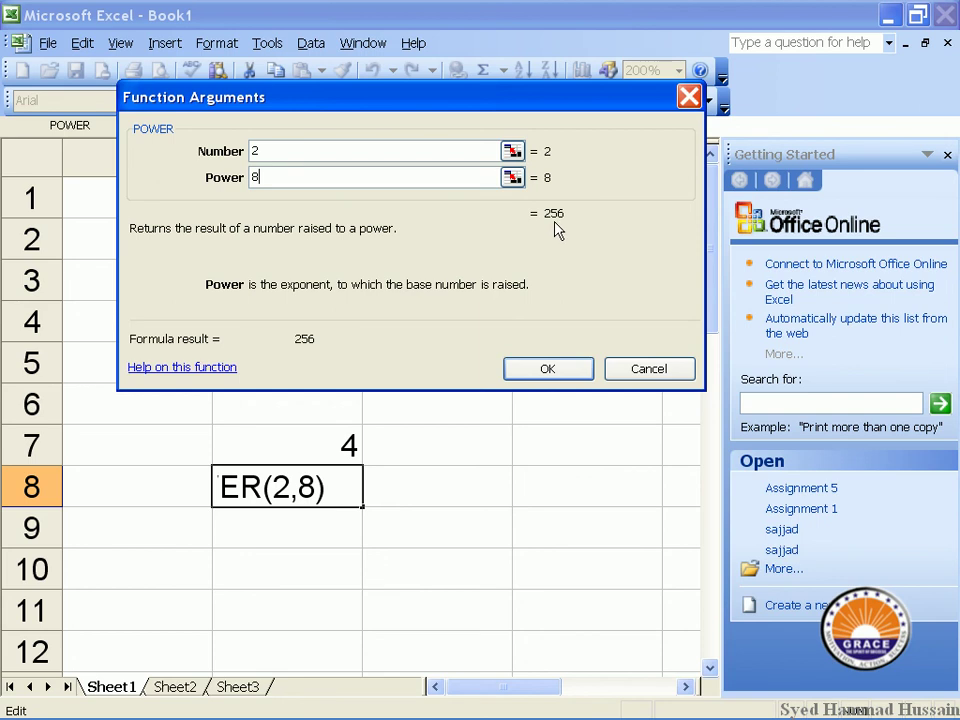
double_click(266, 177)
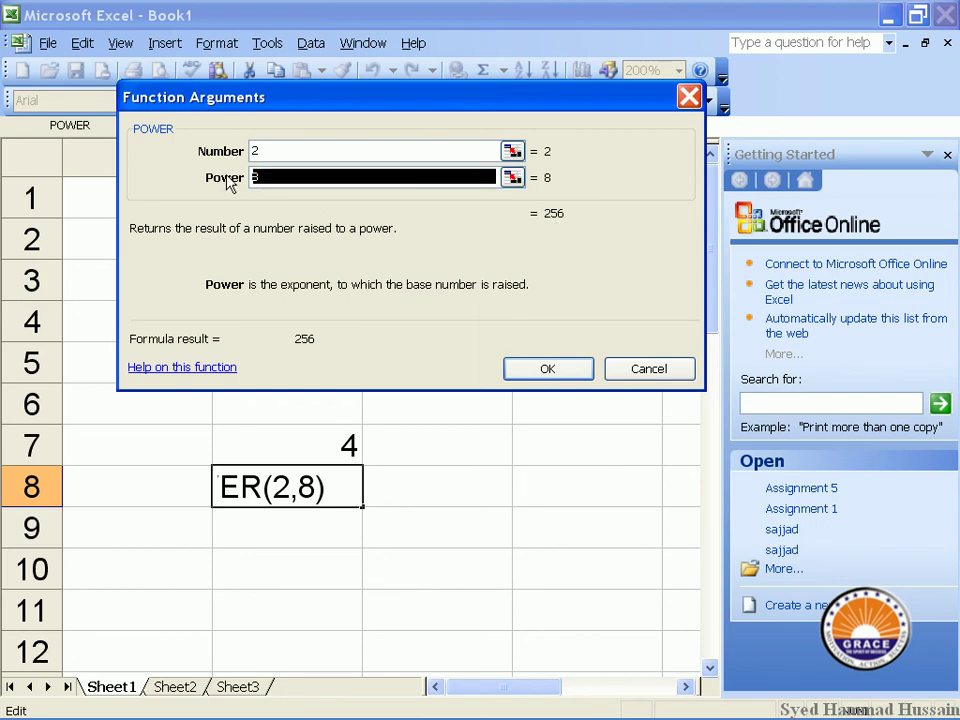
type("23")
double_click(316, 178)
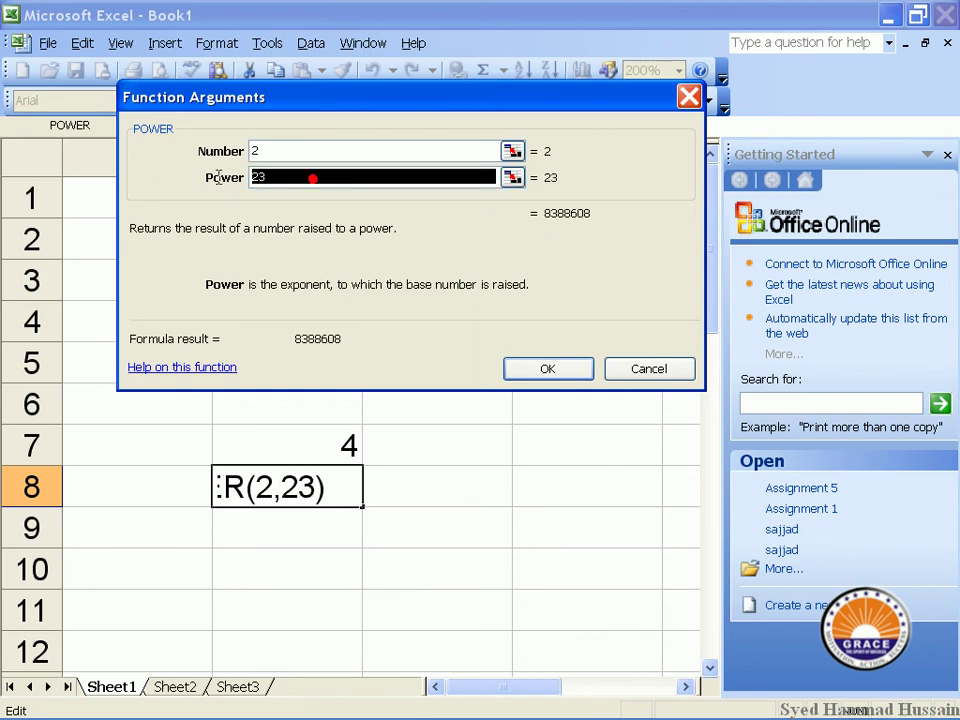
type("12")
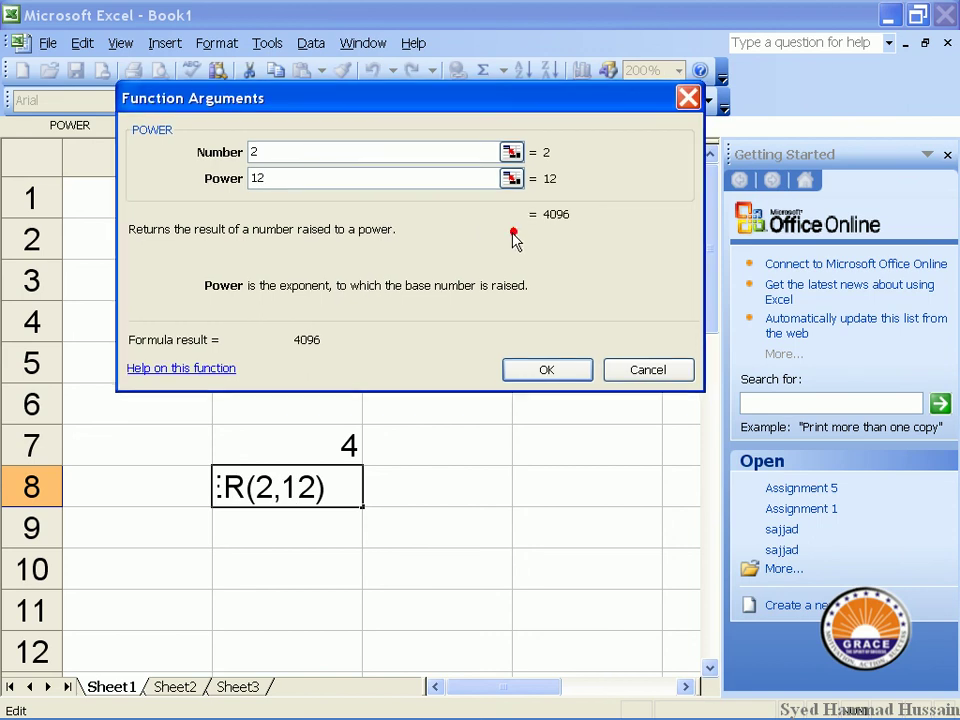
double_click(280, 151)
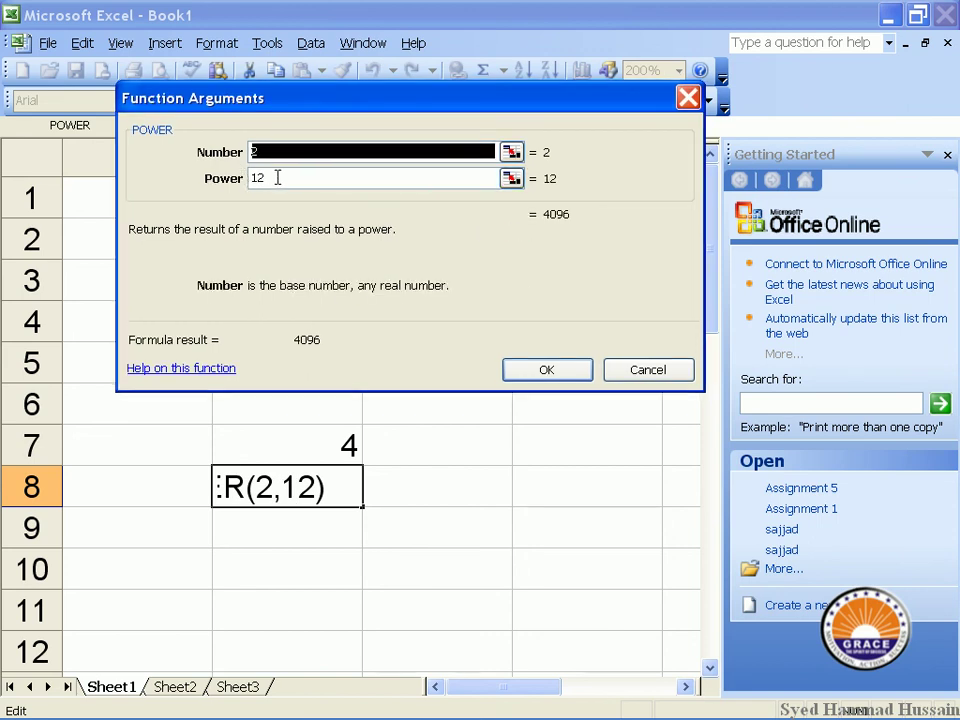
double_click(272, 177)
type("5")
left_click(268, 158)
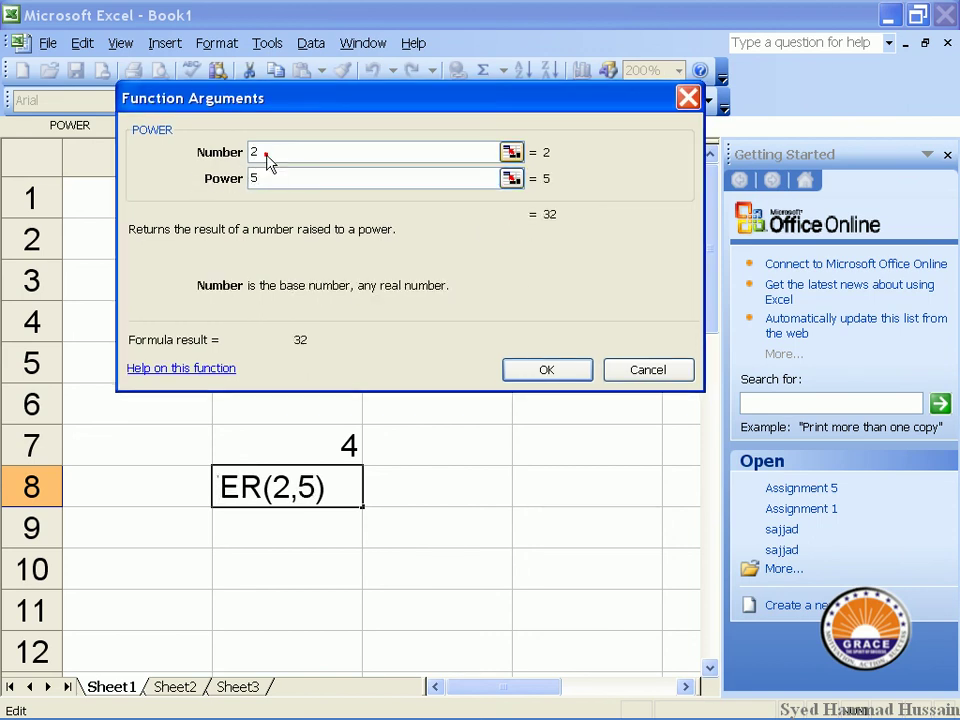
double_click(252, 157)
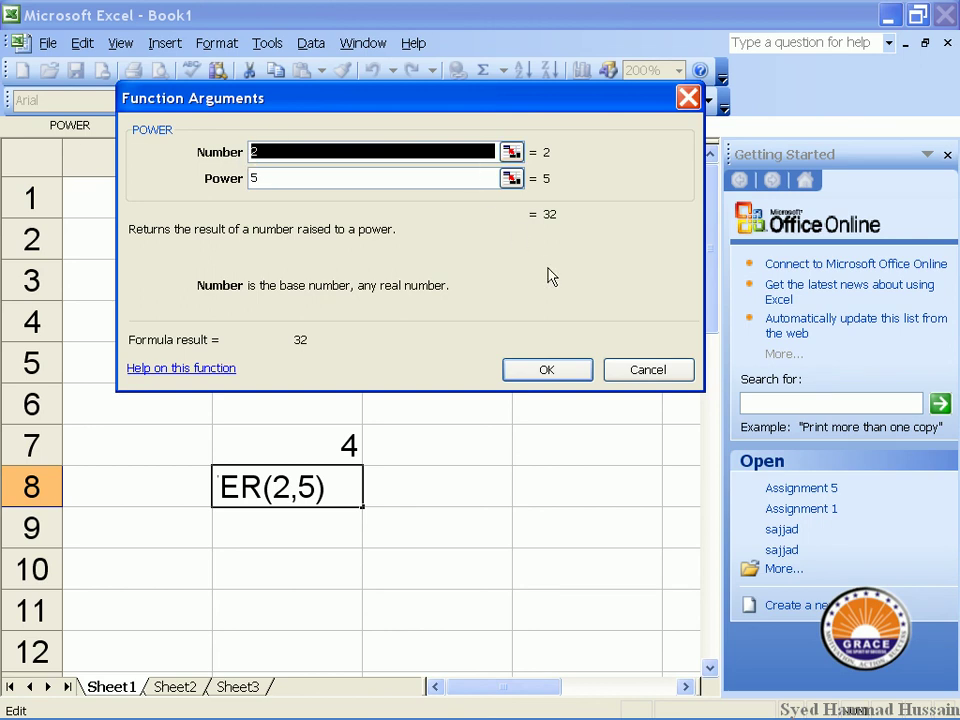
left_click(547, 369)
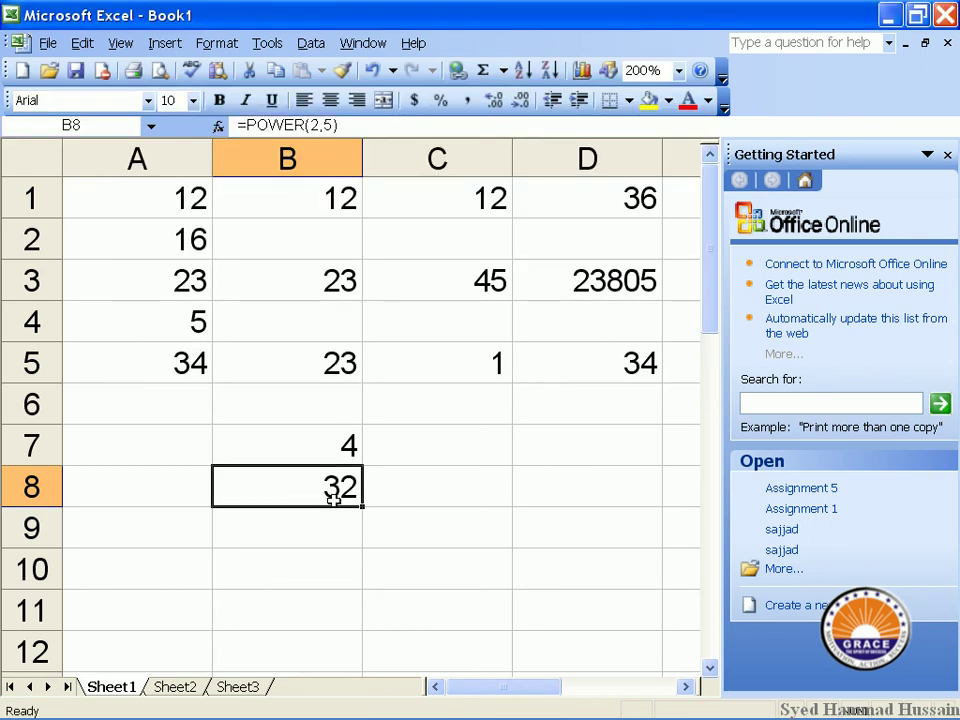
double_click(334, 487)
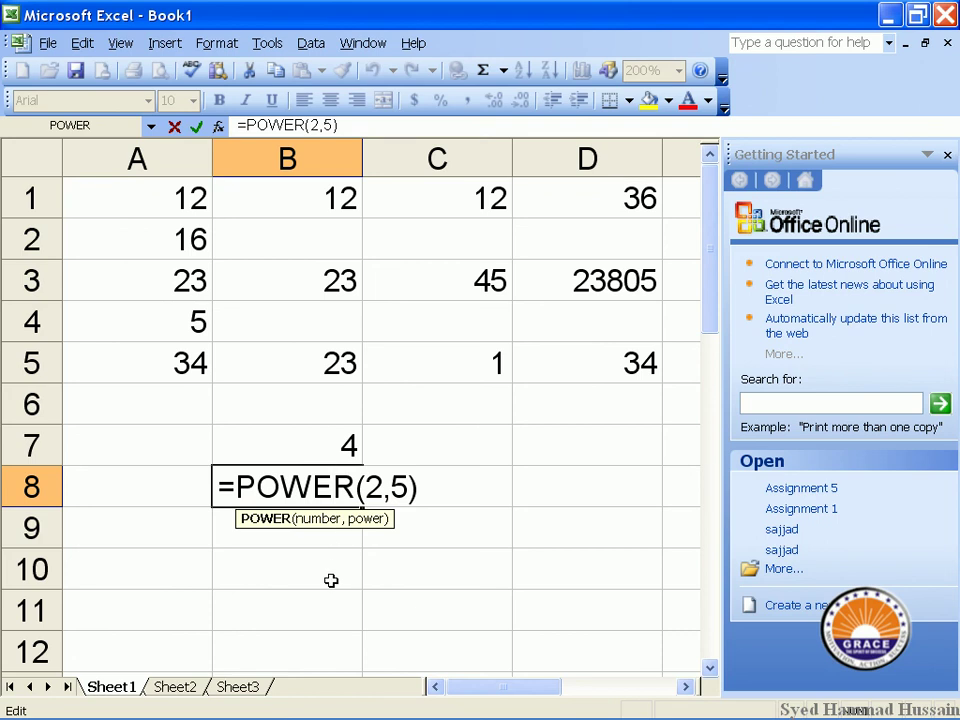
key("Escape")
left_click(330, 579)
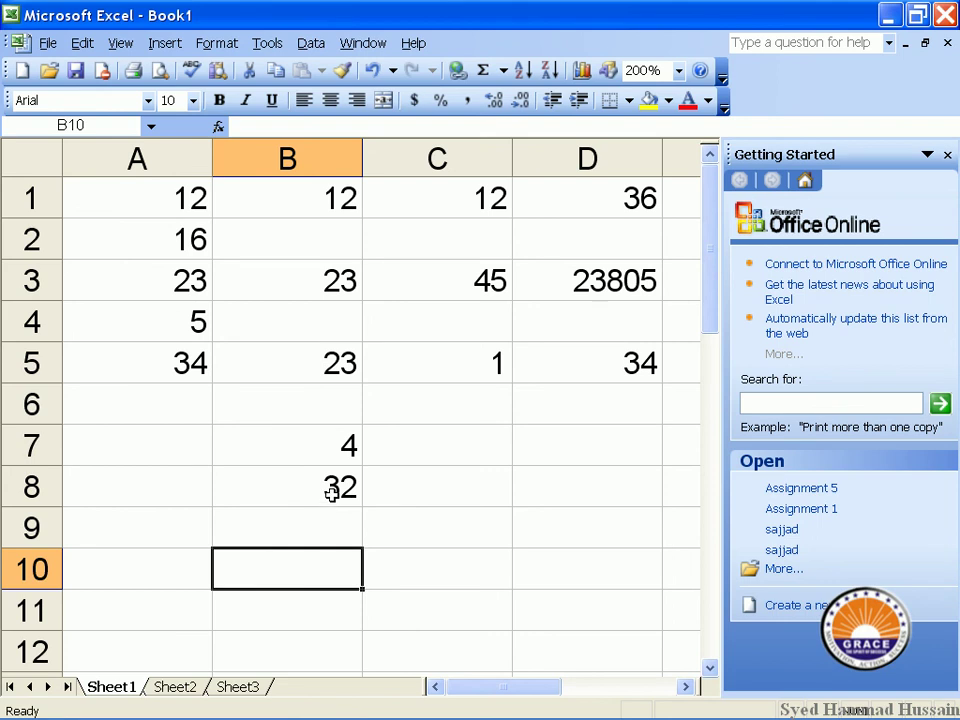
left_click(205, 43)
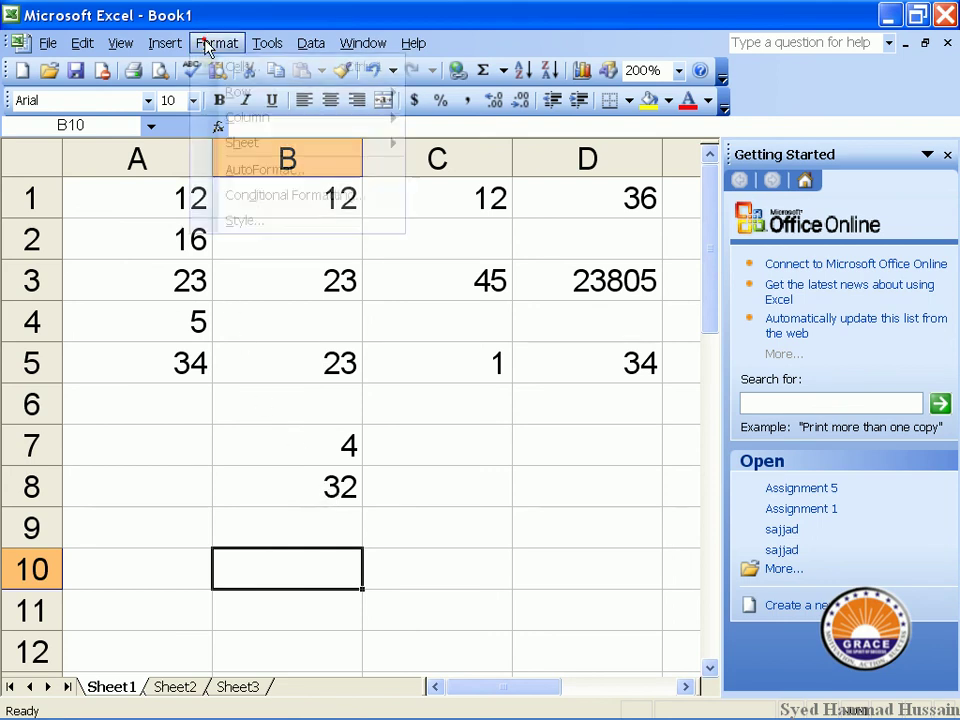
Open Insert Function for B10, switch to the All category and select REPT
mouse_move(160, 45)
left_click(248, 268)
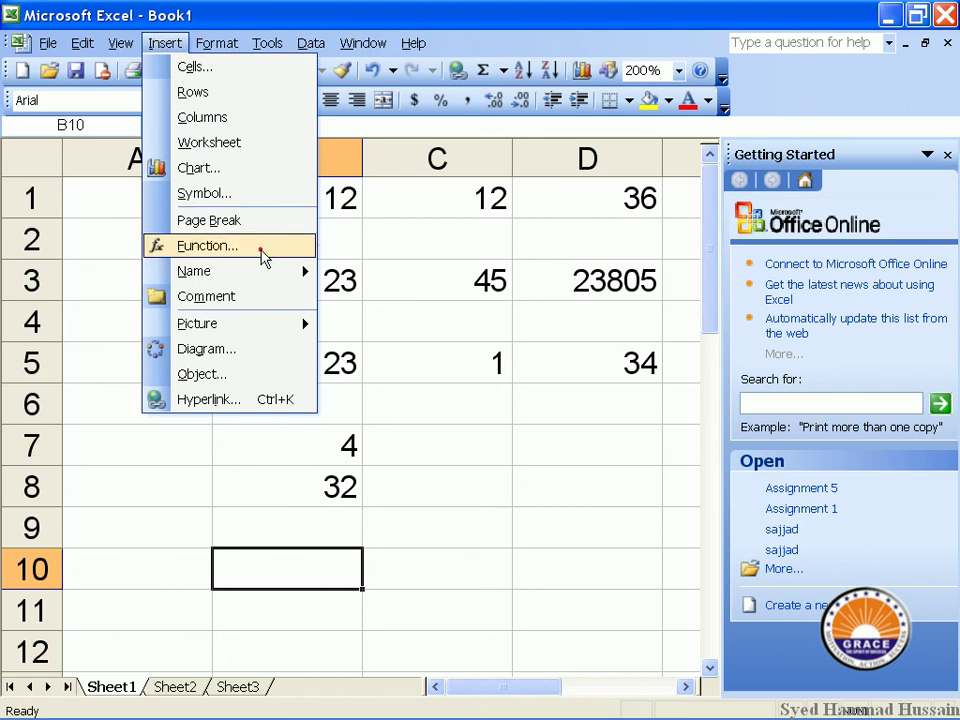
left_click(260, 246)
left_click(480, 157)
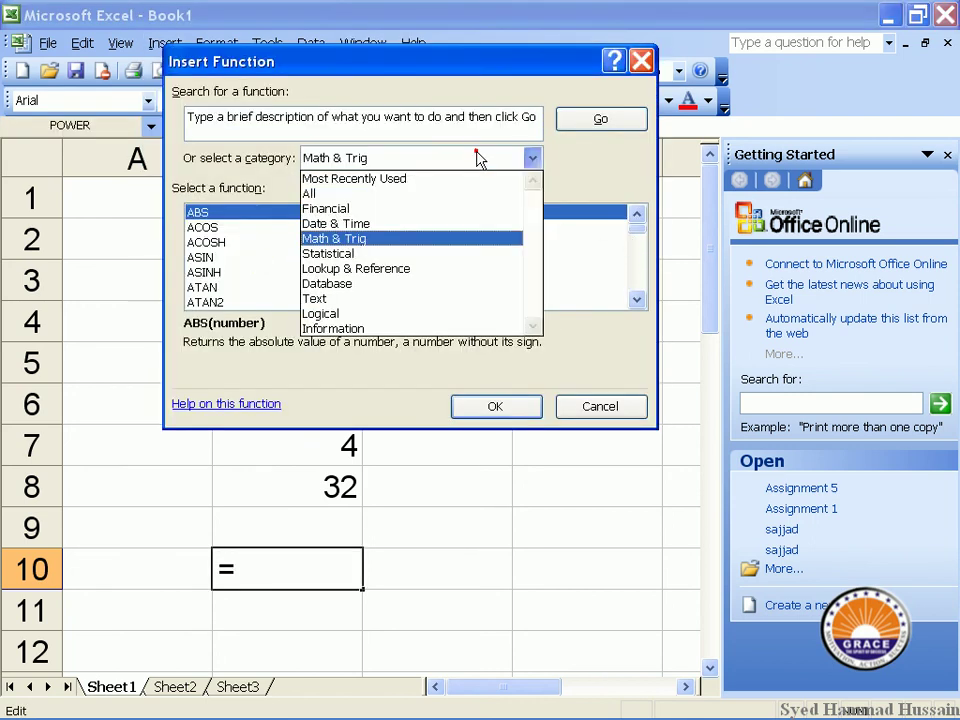
left_click(464, 194)
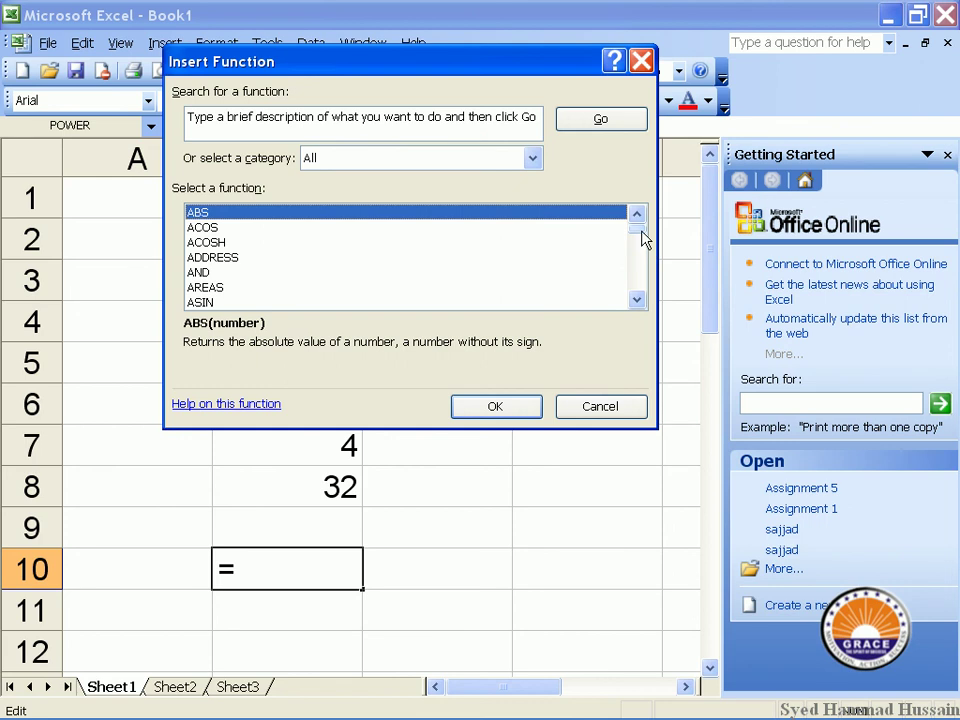
left_click_drag(641, 233, 640, 272)
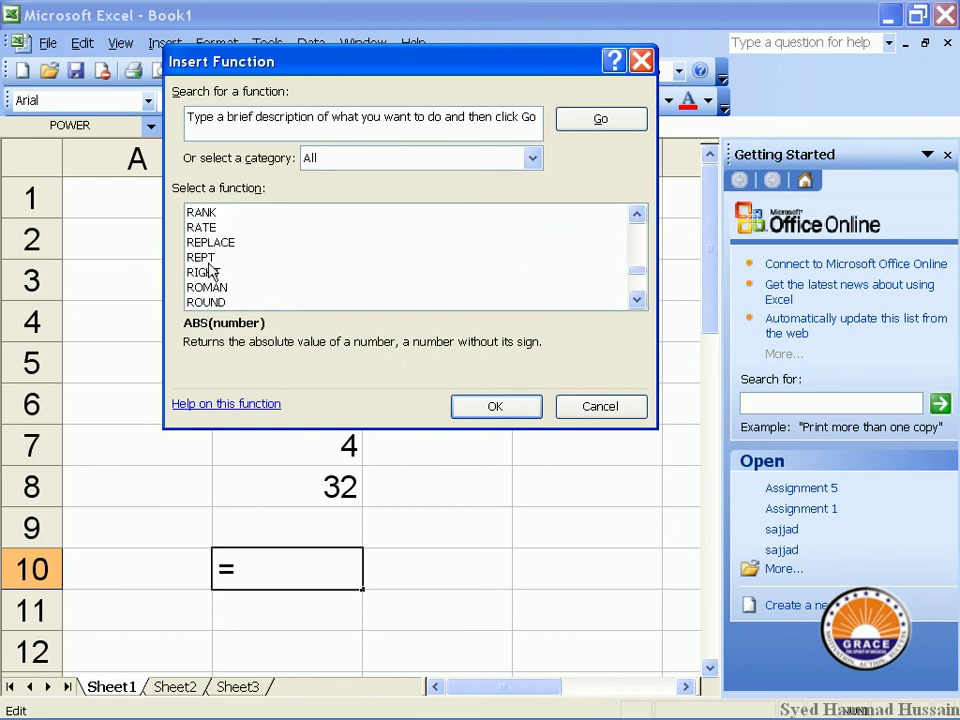
left_click(195, 257)
left_click_drag(638, 270, 640, 295)
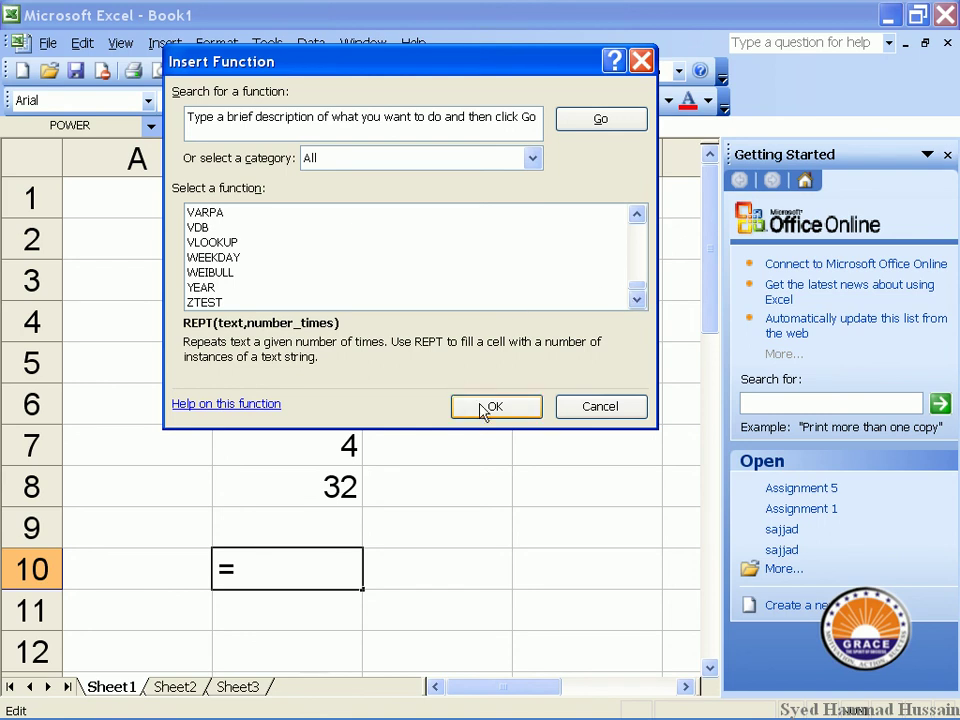
Confirm REPT for B10, leaving its Text and Number_times arguments empty
left_click(520, 408)
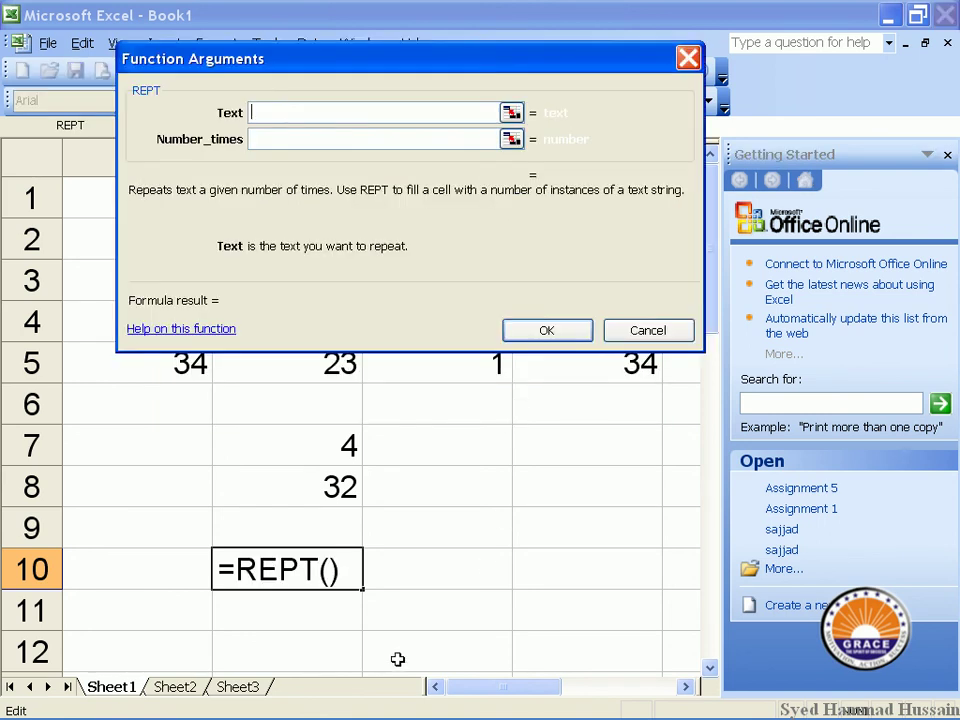